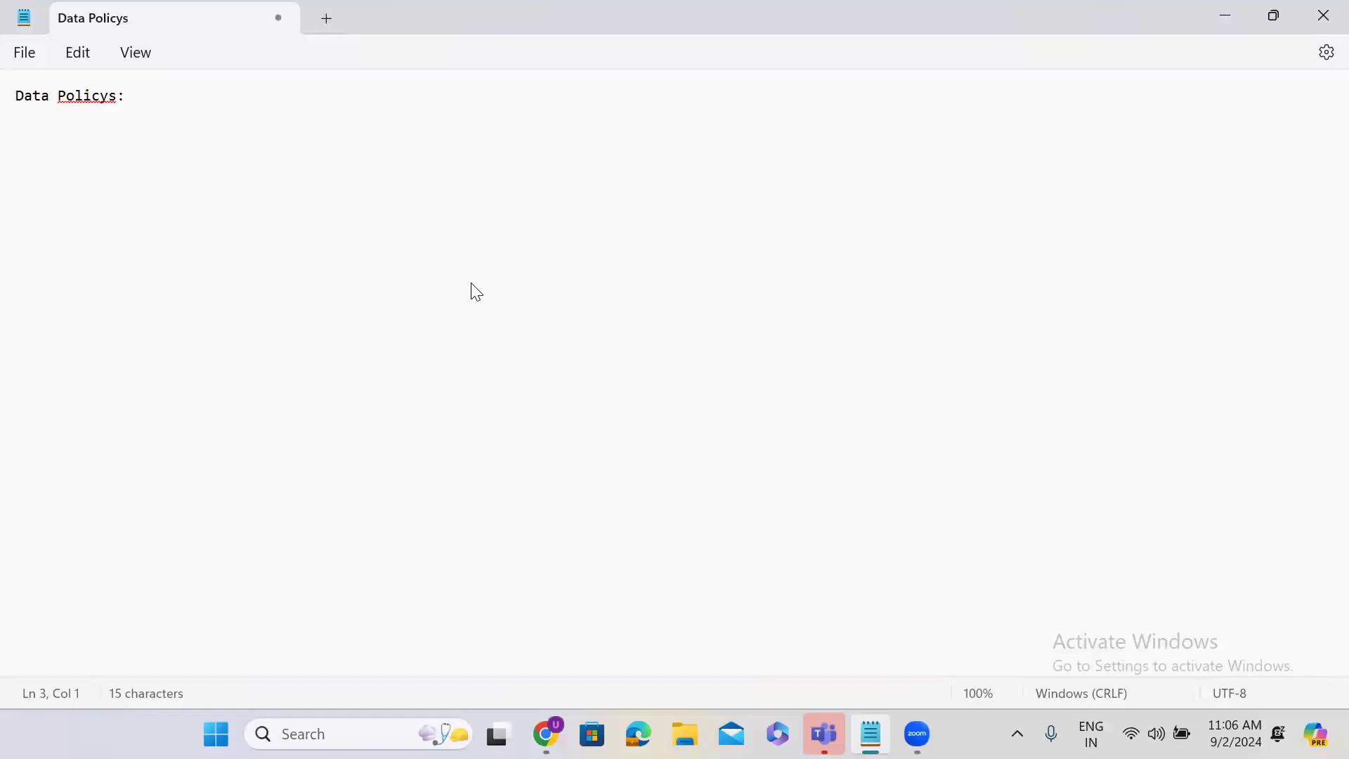
Step: Switch to ServiceNow, find Finance Case Management and open its new-record form and All Cases list in separate tabs, ending on the form
left_click(1219, 13)
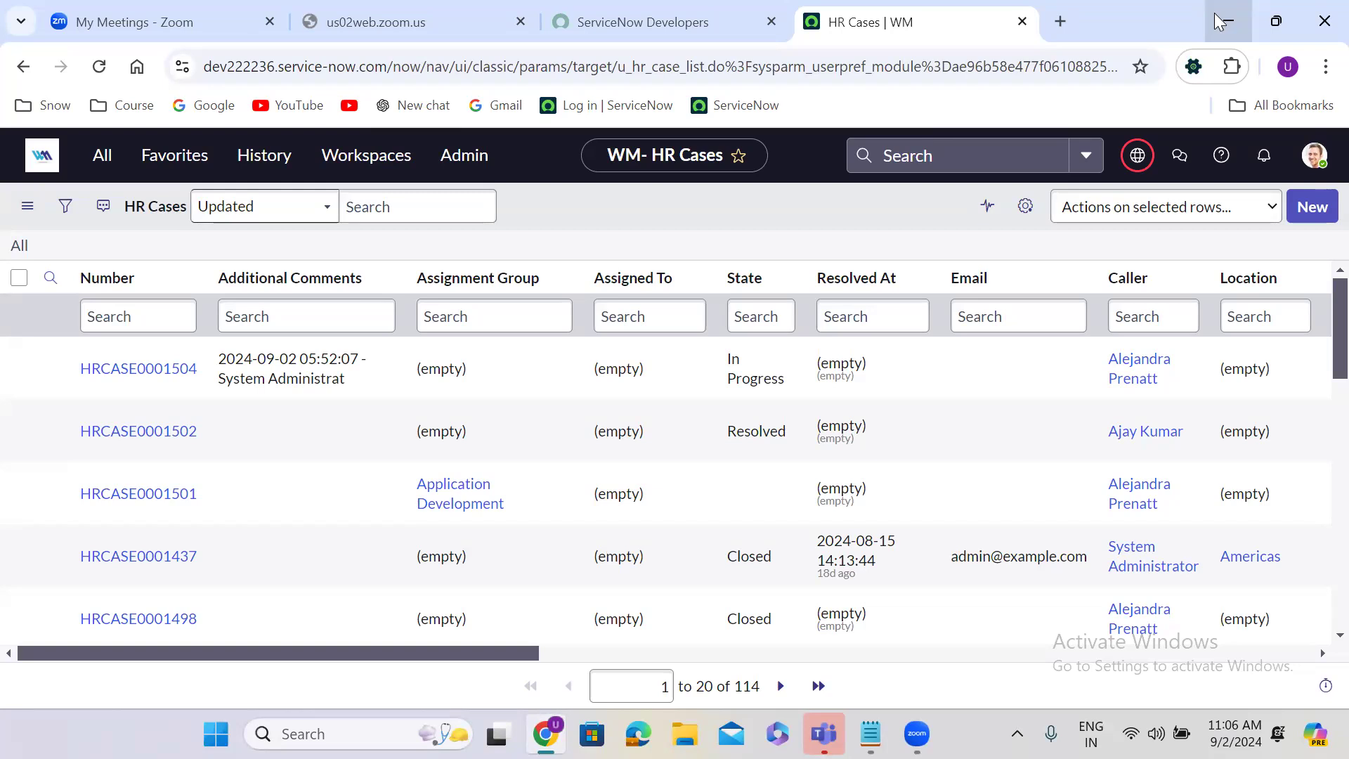
left_click(87, 163)
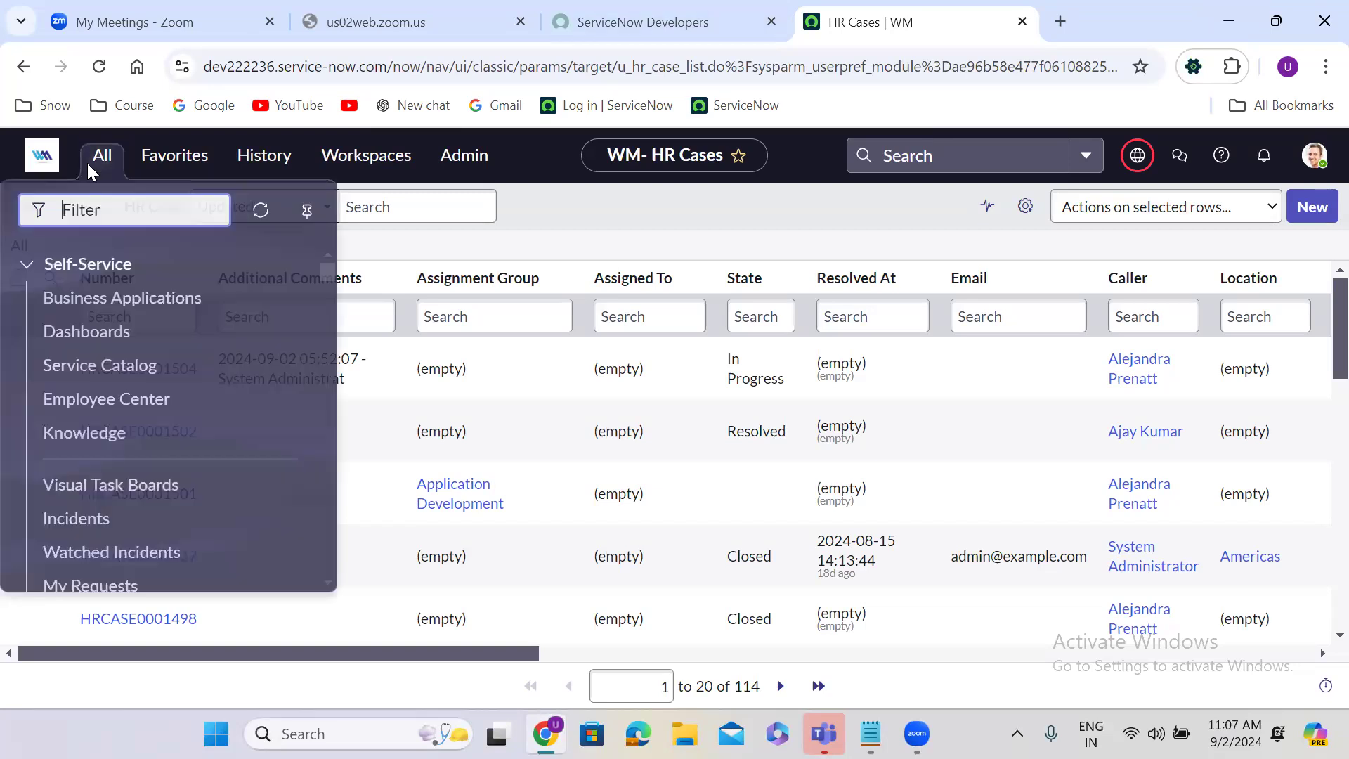
type("fi")
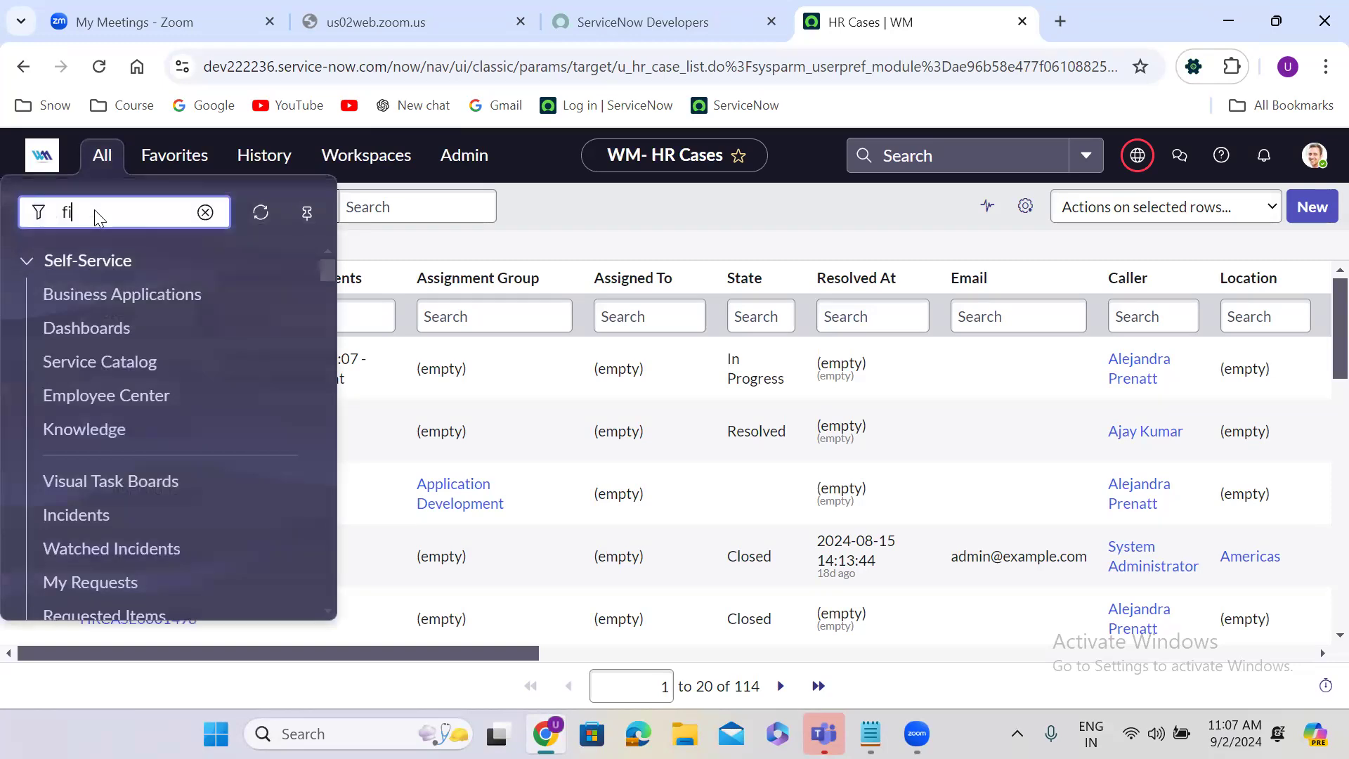
type("nance case")
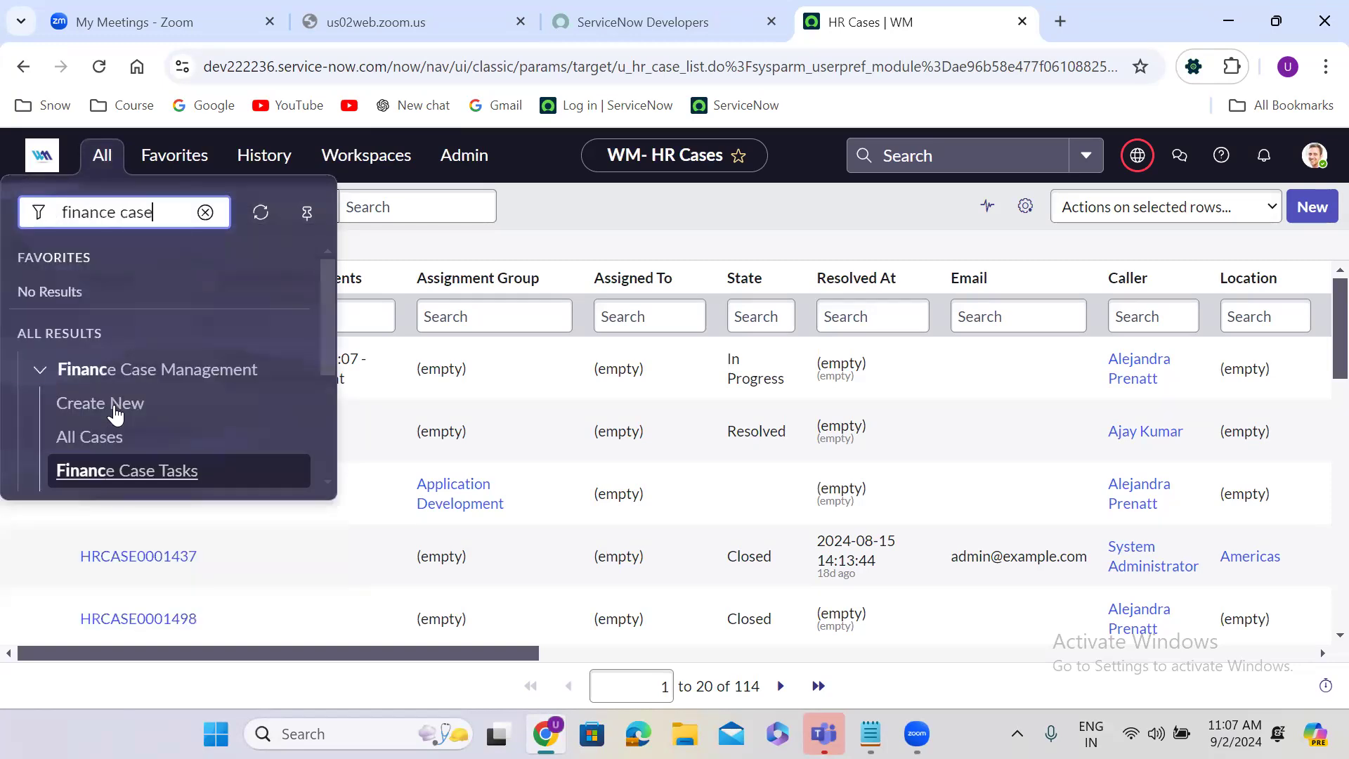
middle_click(100, 453)
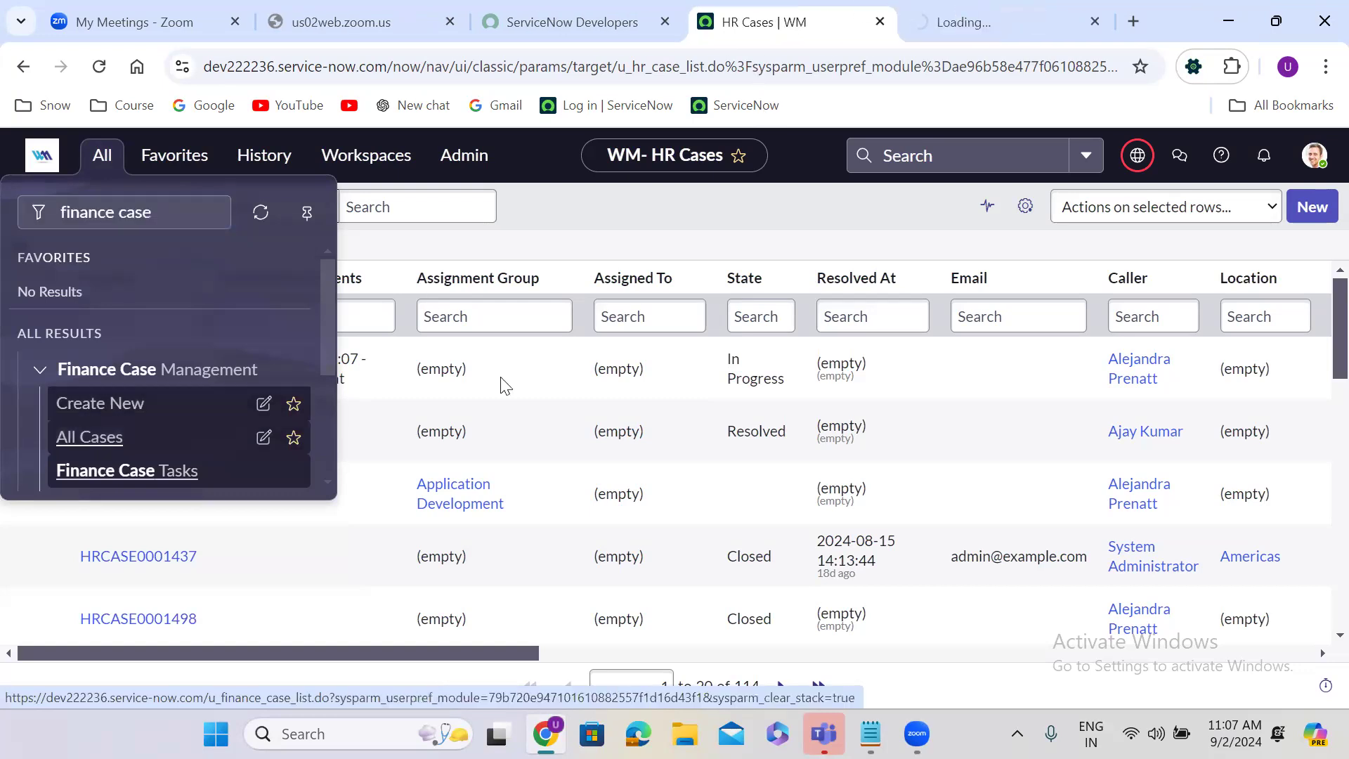
left_click(984, 20)
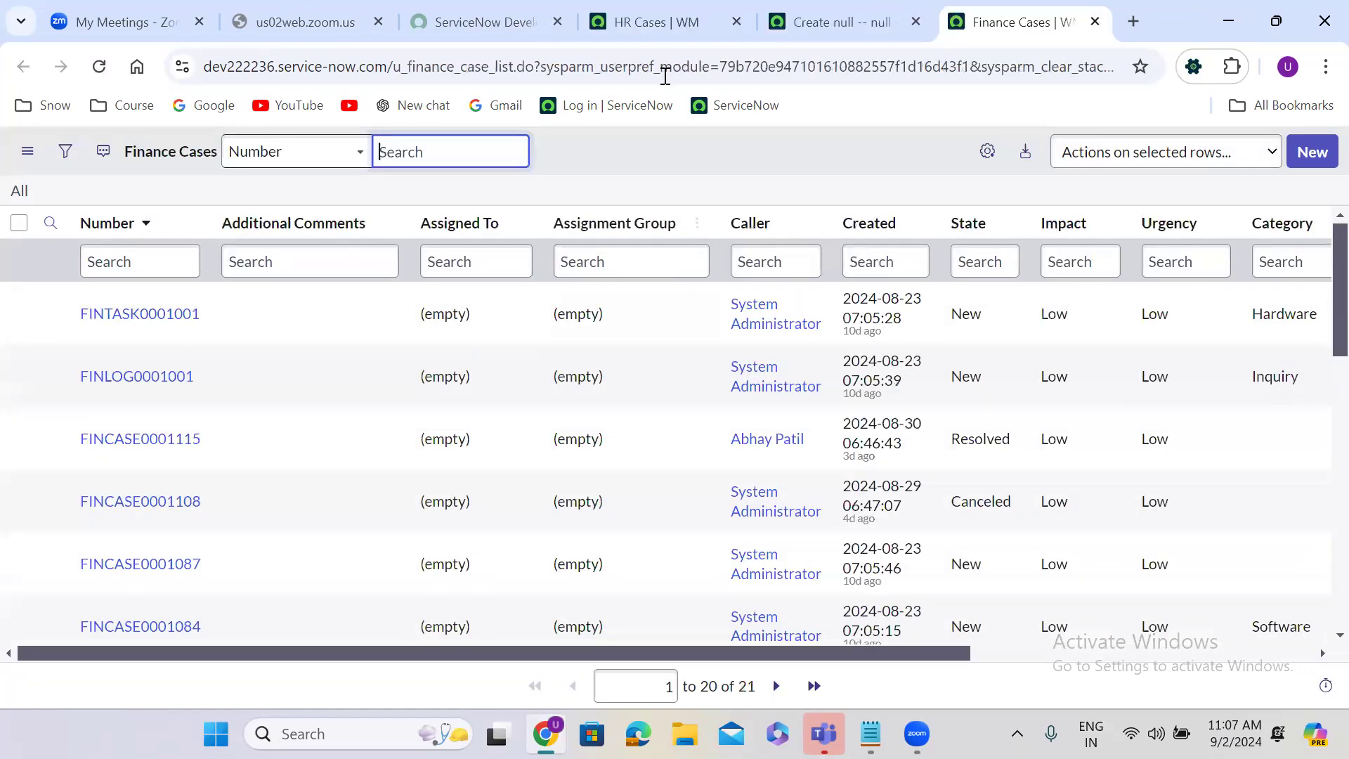
key("ctrl+shift+Tab")
Step: Choose a caller for the new finance case and categorize it as Software with sub category UNIX
left_click(306, 374)
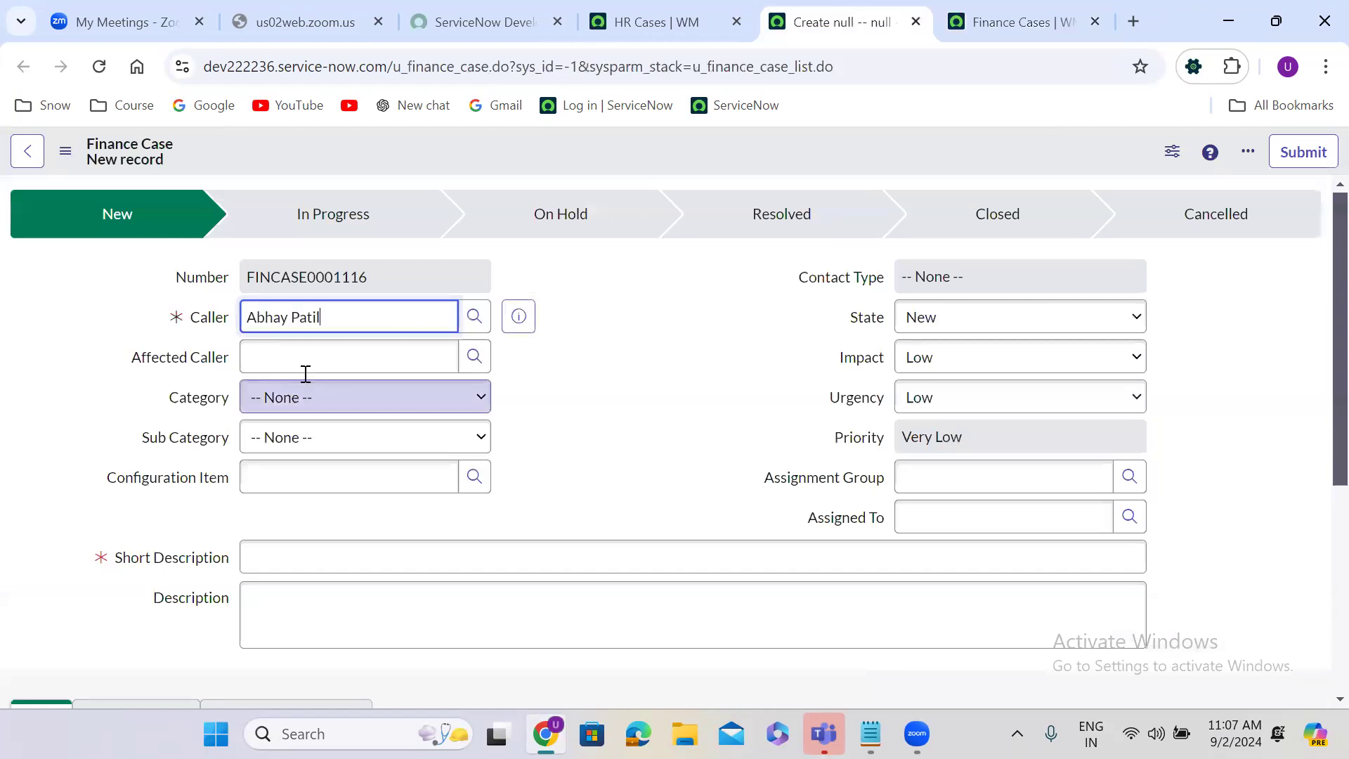
left_click(321, 396)
left_click(311, 460)
left_click(299, 442)
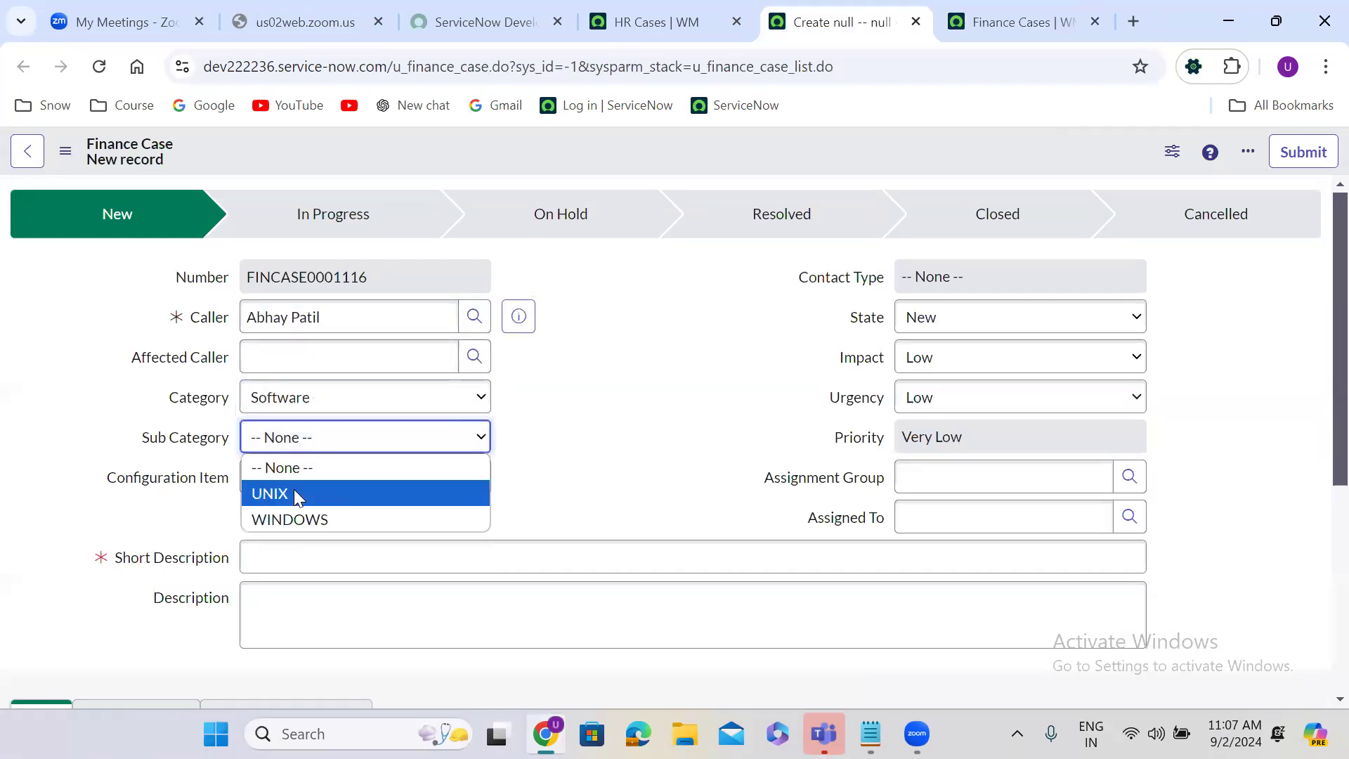
left_click(295, 493)
Step: Set the finance case's configuration item to *BOW-IBM
left_click(310, 475)
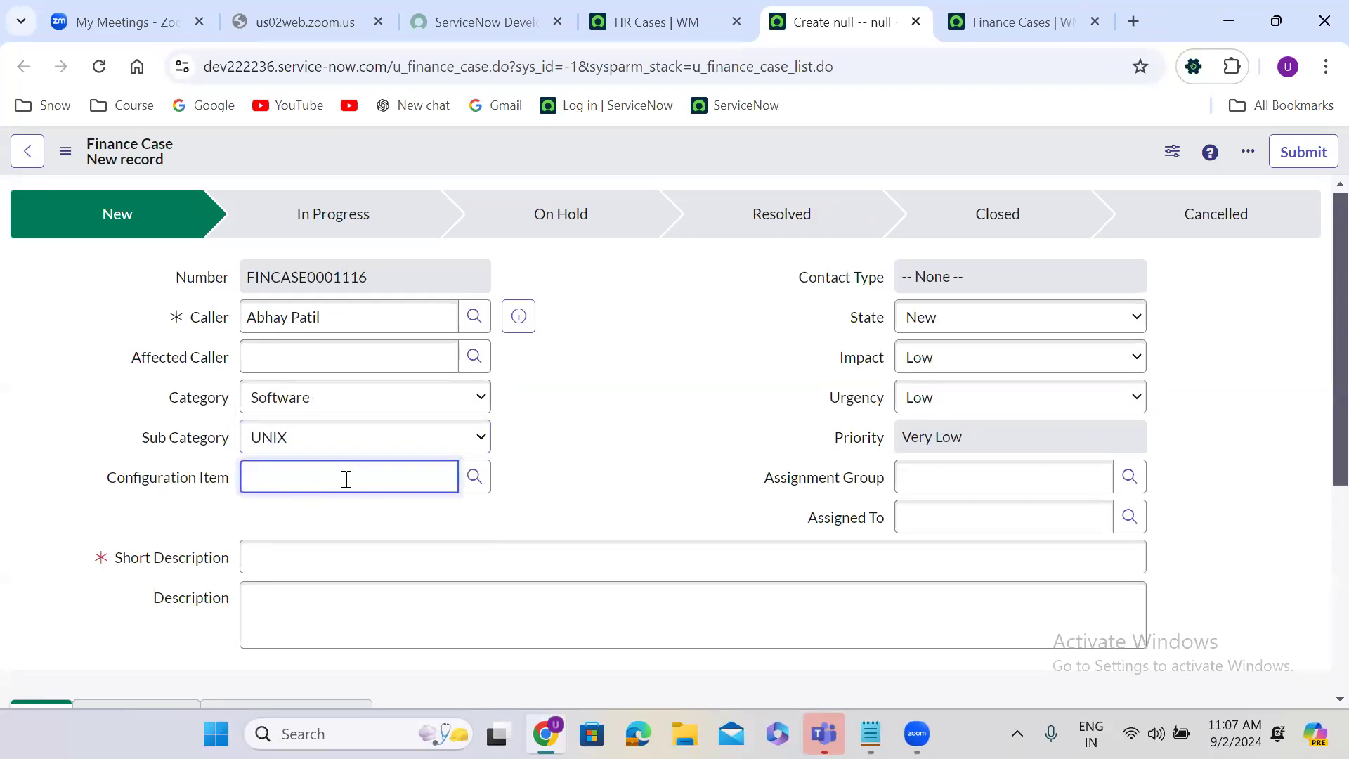
type("**")
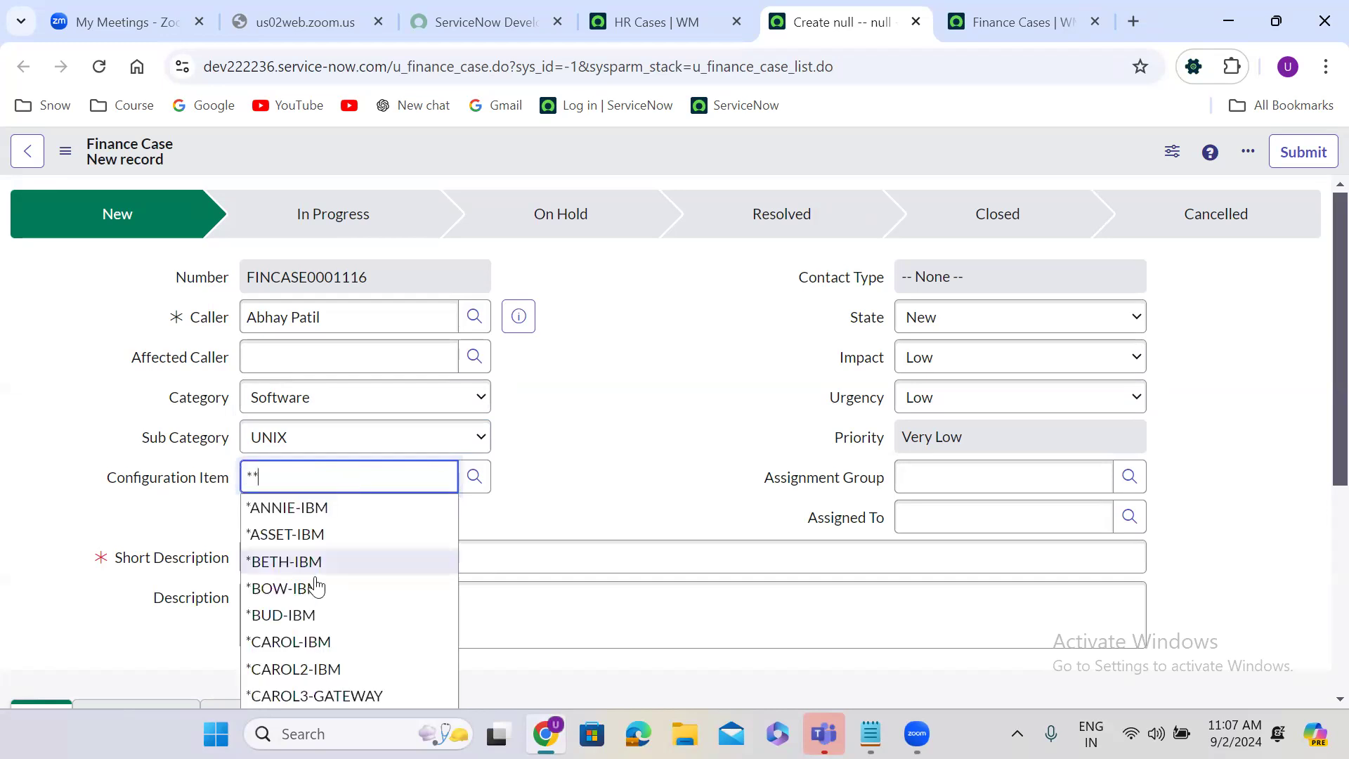
left_click(316, 583)
Step: Enter the short description "Test 45678" and the description "Test 345678" for the finance case
left_click(284, 554)
type("Test 45678")
left_click(300, 620)
type("Test 345678")
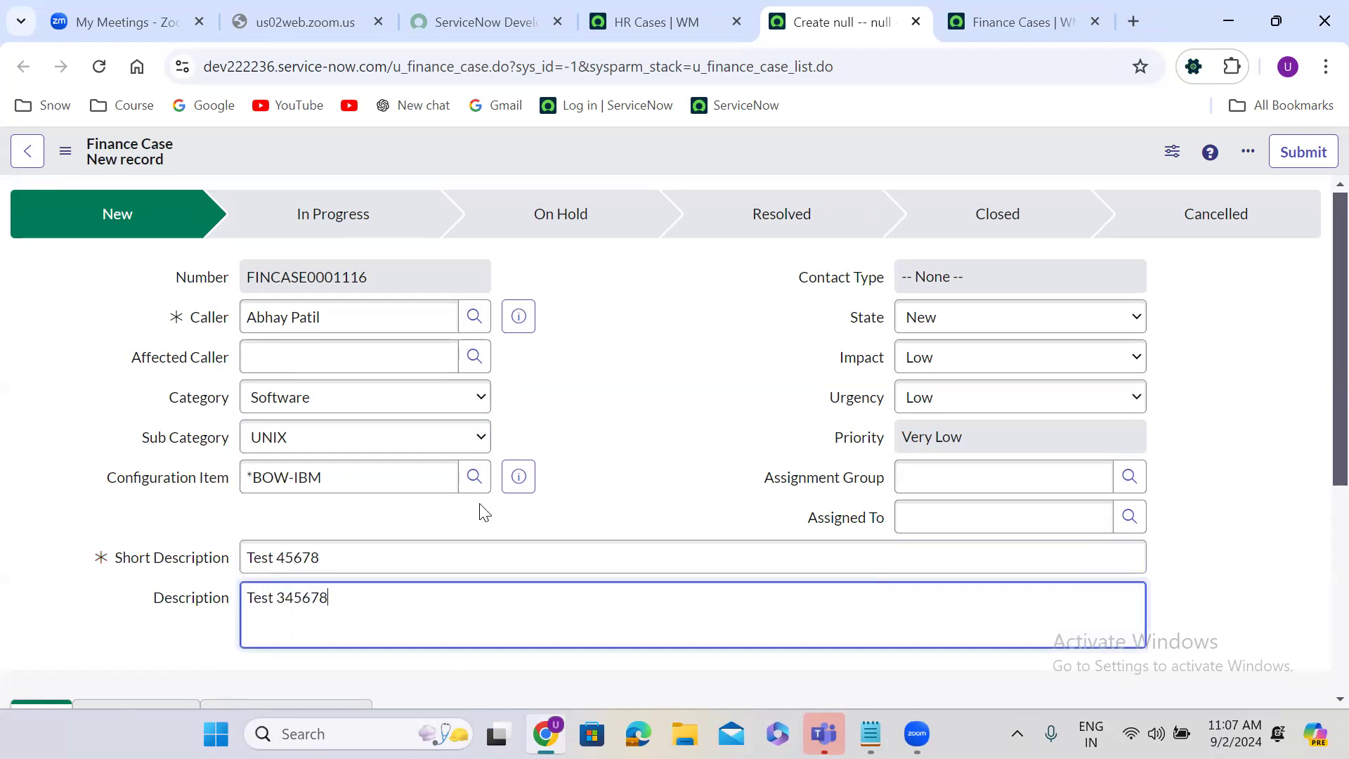
Step: Set the finance case's assignment group to Application Development
left_click(911, 478)
left_click(968, 540)
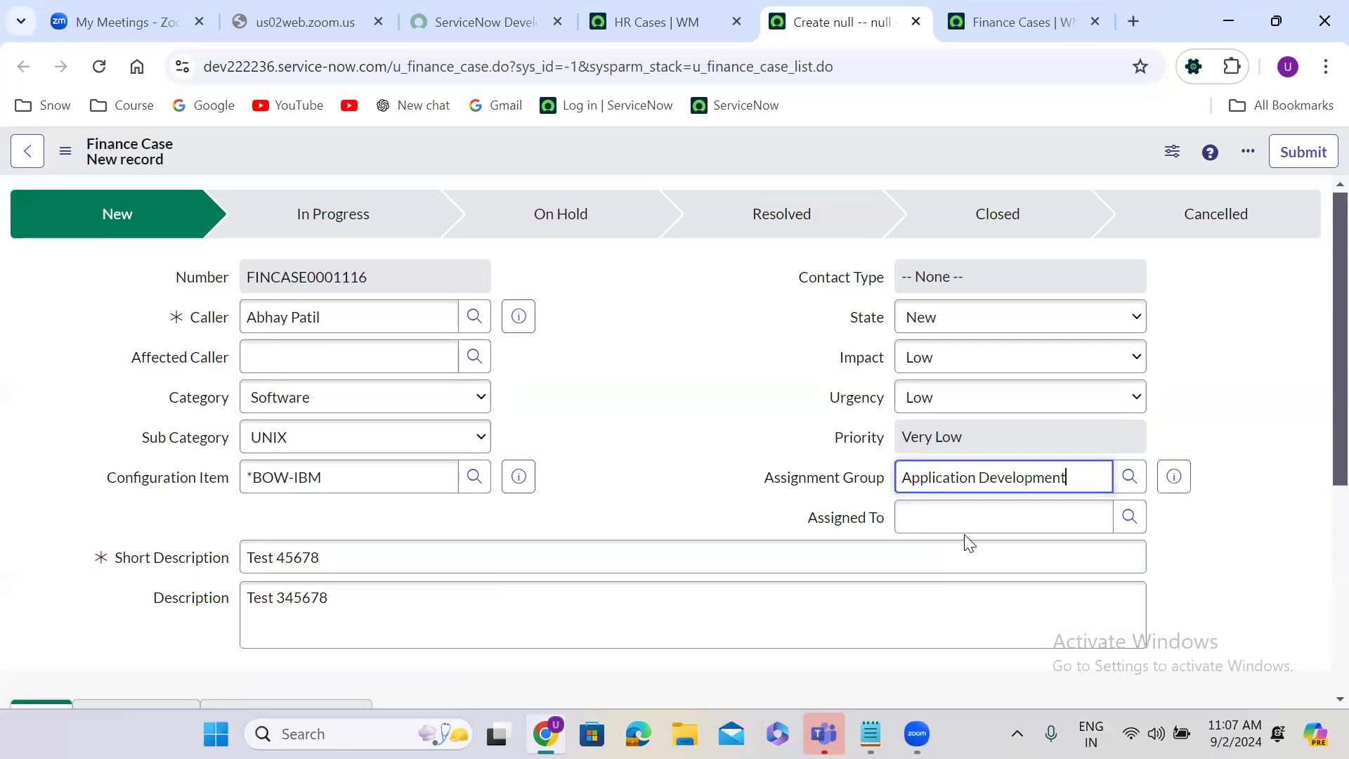
left_click(609, 291)
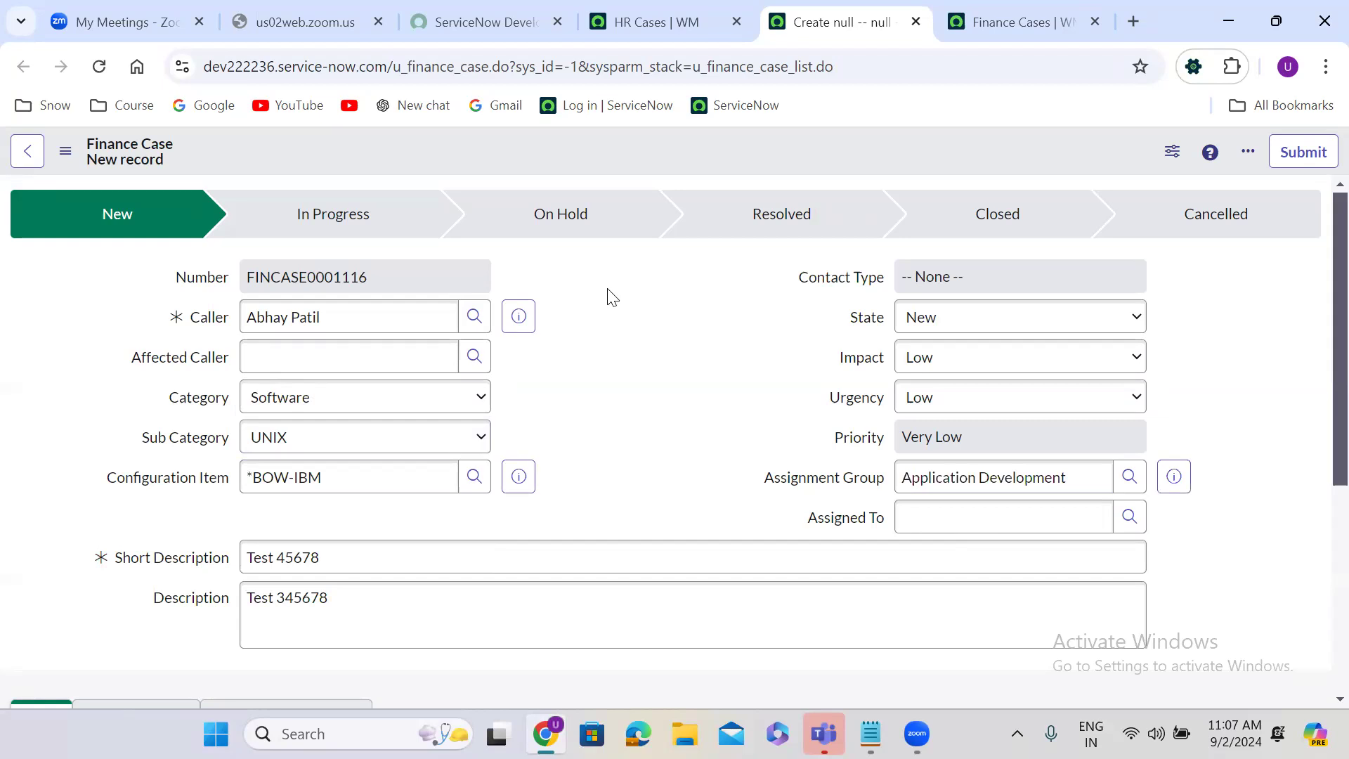
Step: Choose an affected caller and assign the finance case to the first listed member of the assignment group
left_click(324, 356)
type("**")
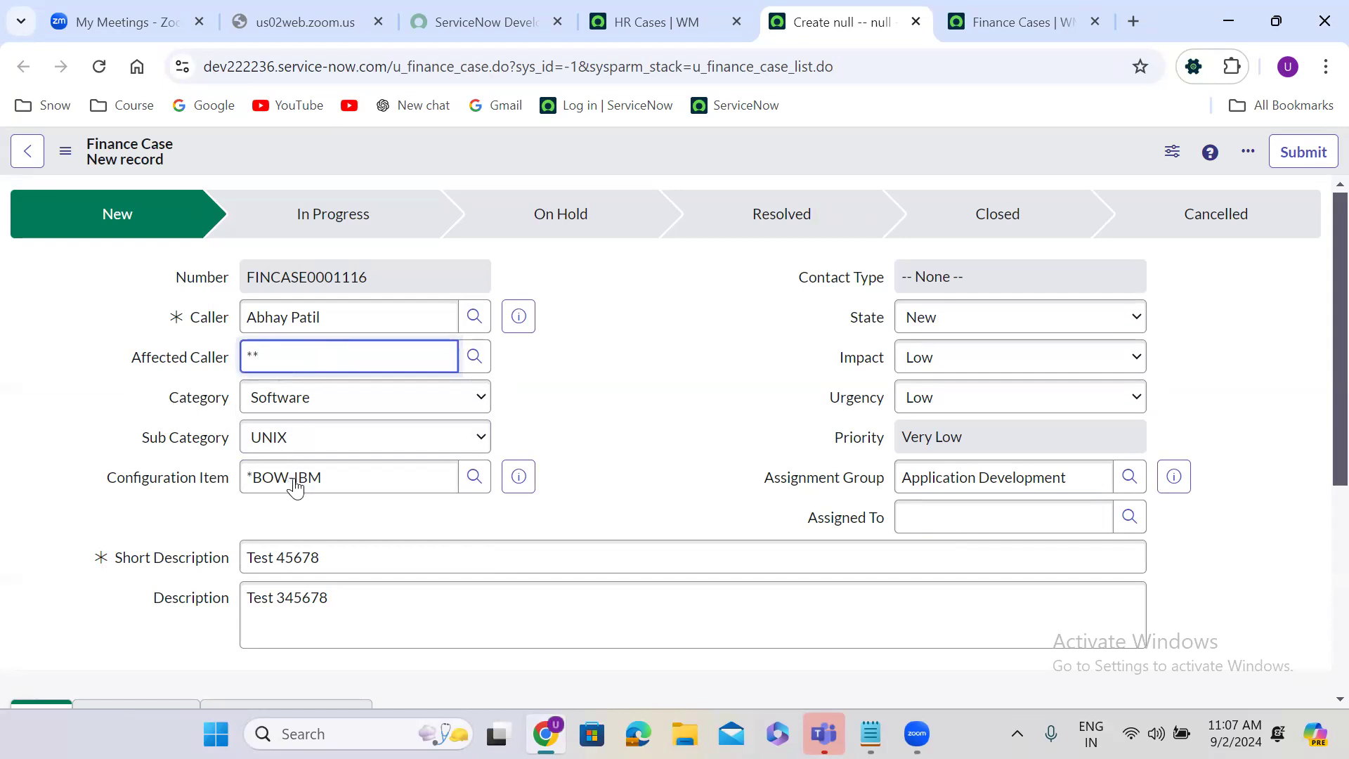
key("Return")
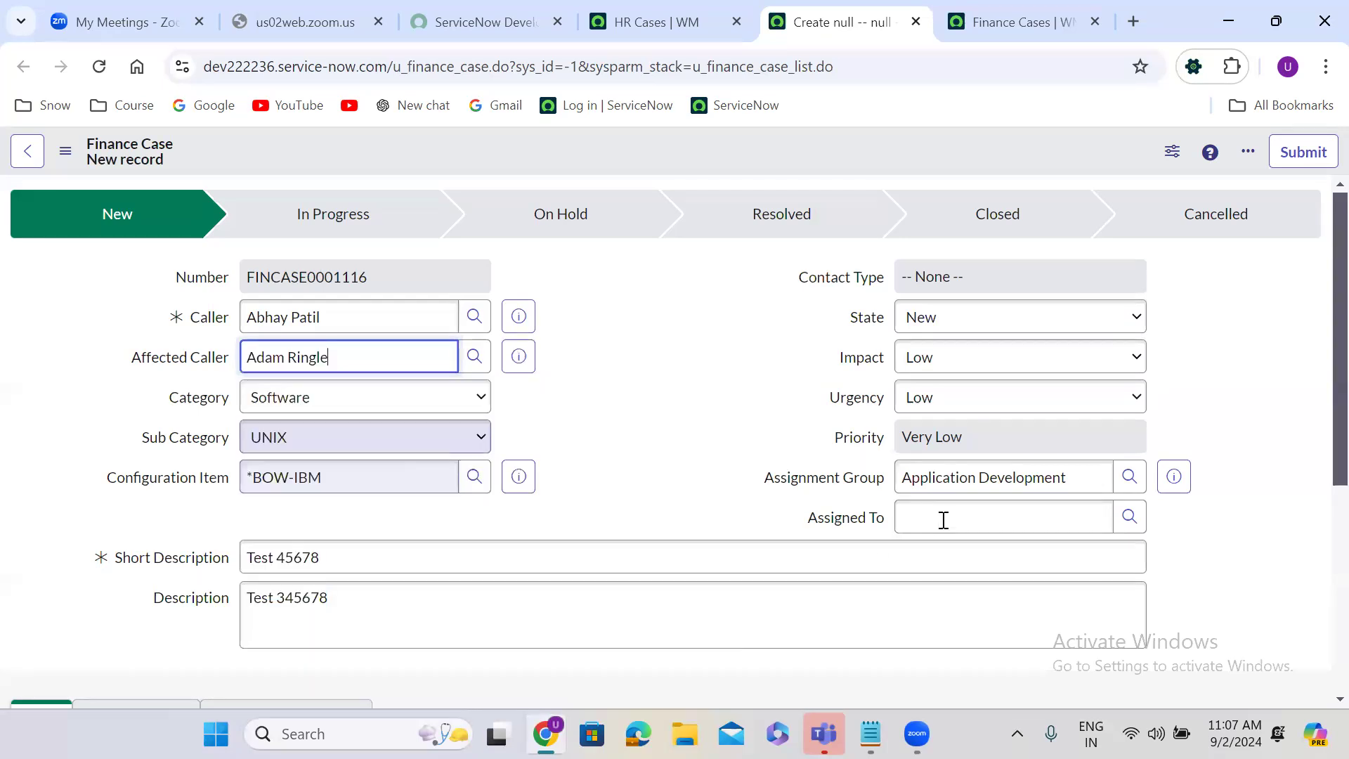
left_click(943, 520)
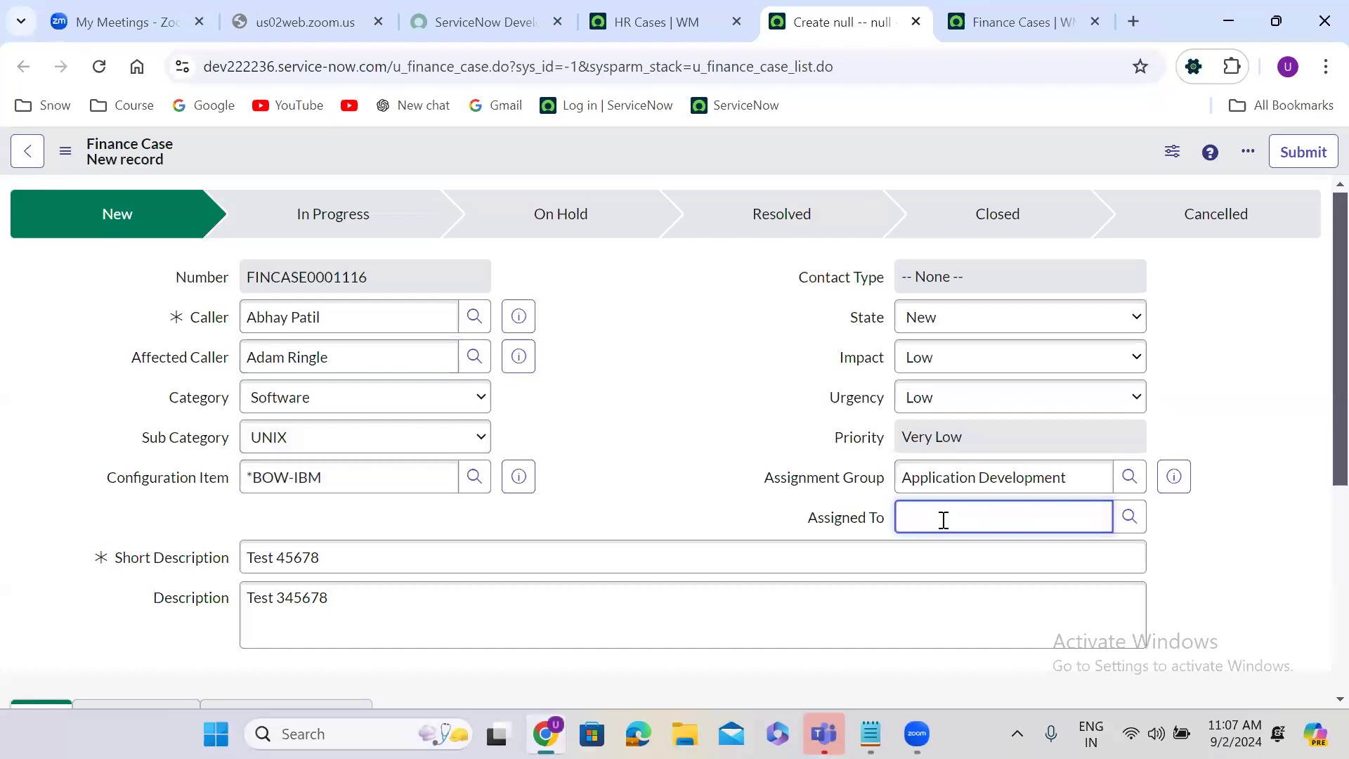
type("**")
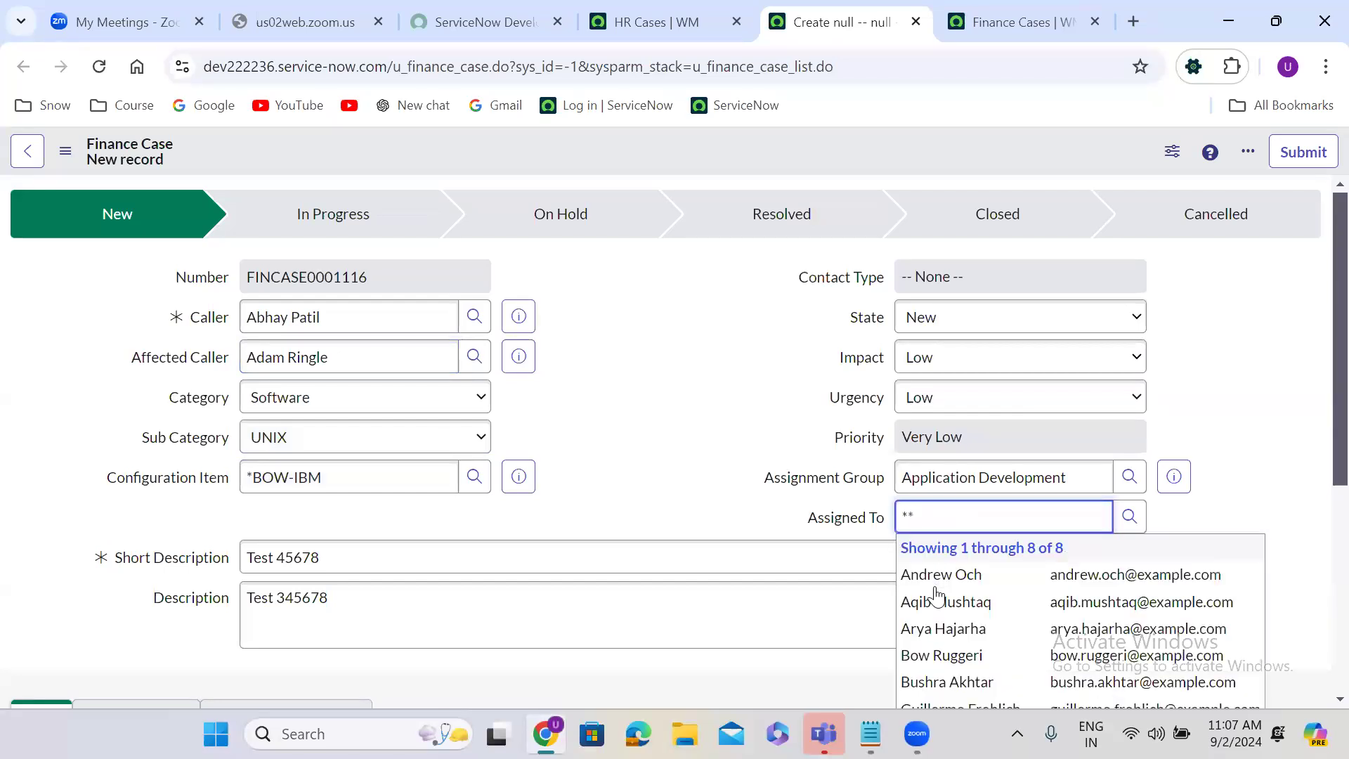
left_click(935, 580)
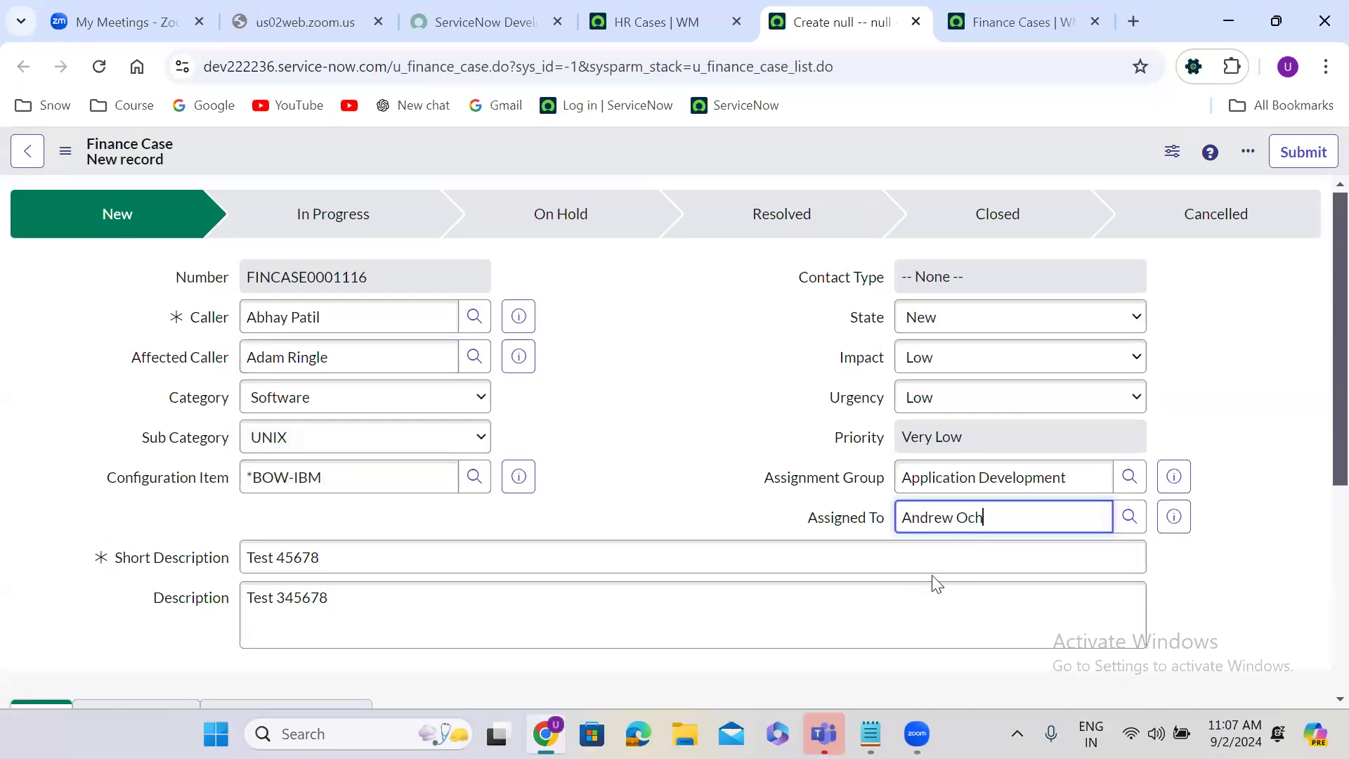
Step: Save the new finance case and reload the unfiltered Finance Cases list
left_click(1000, 30)
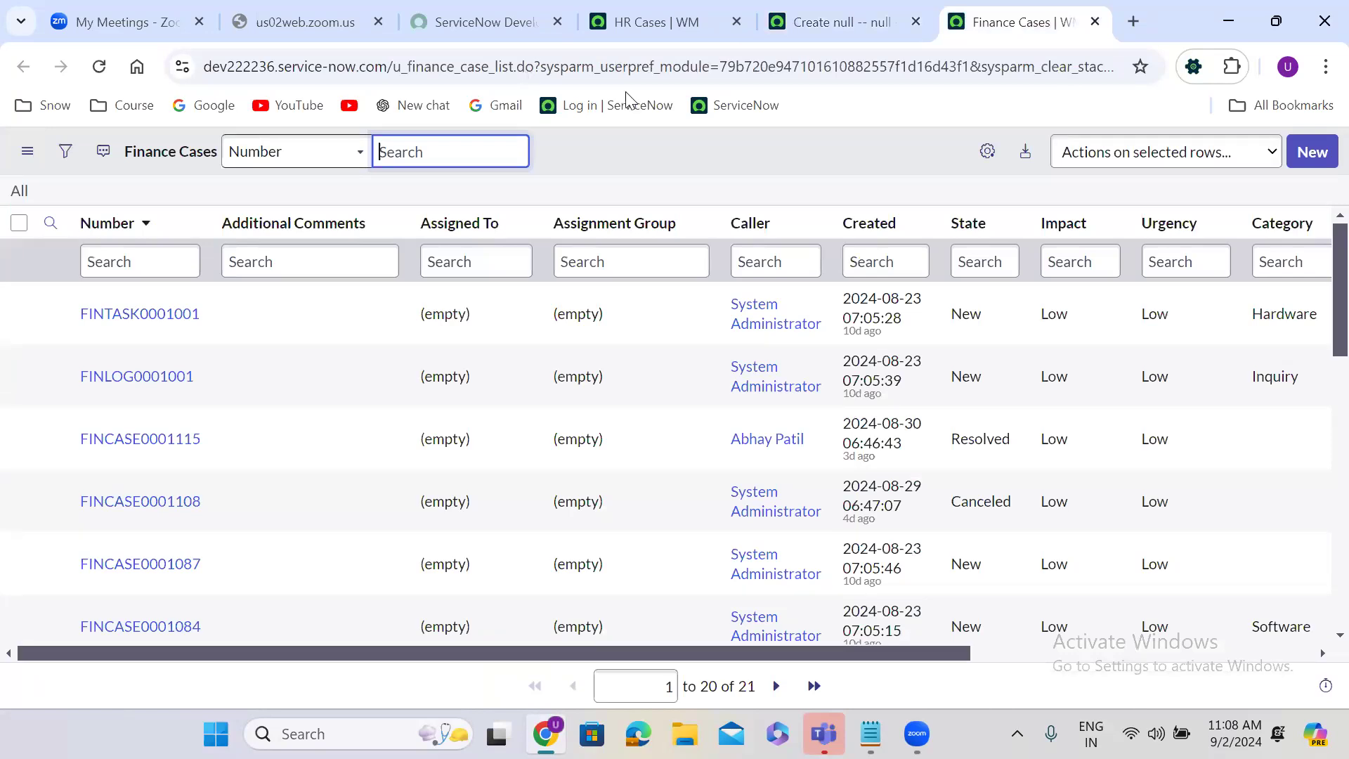
left_click(841, 22)
right_click(527, 141)
left_click(562, 151)
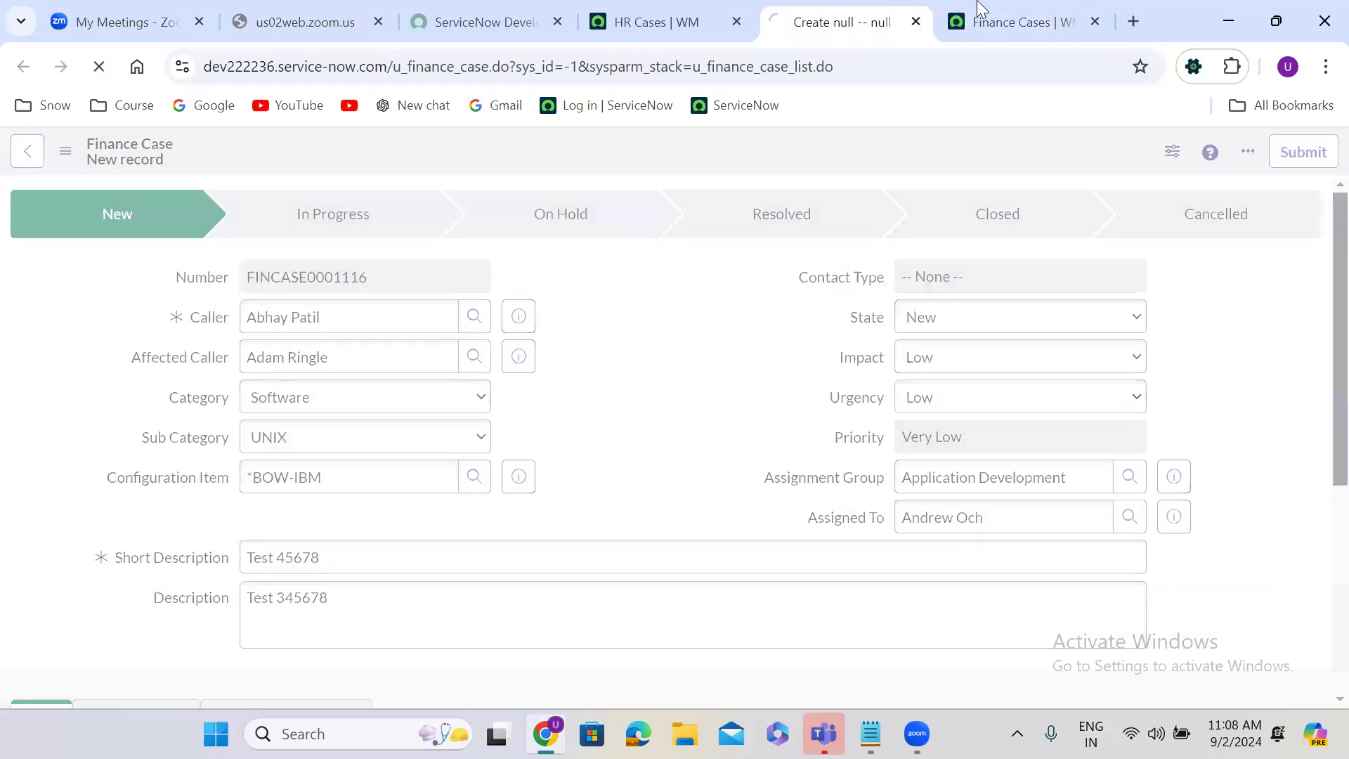
left_click(981, 8)
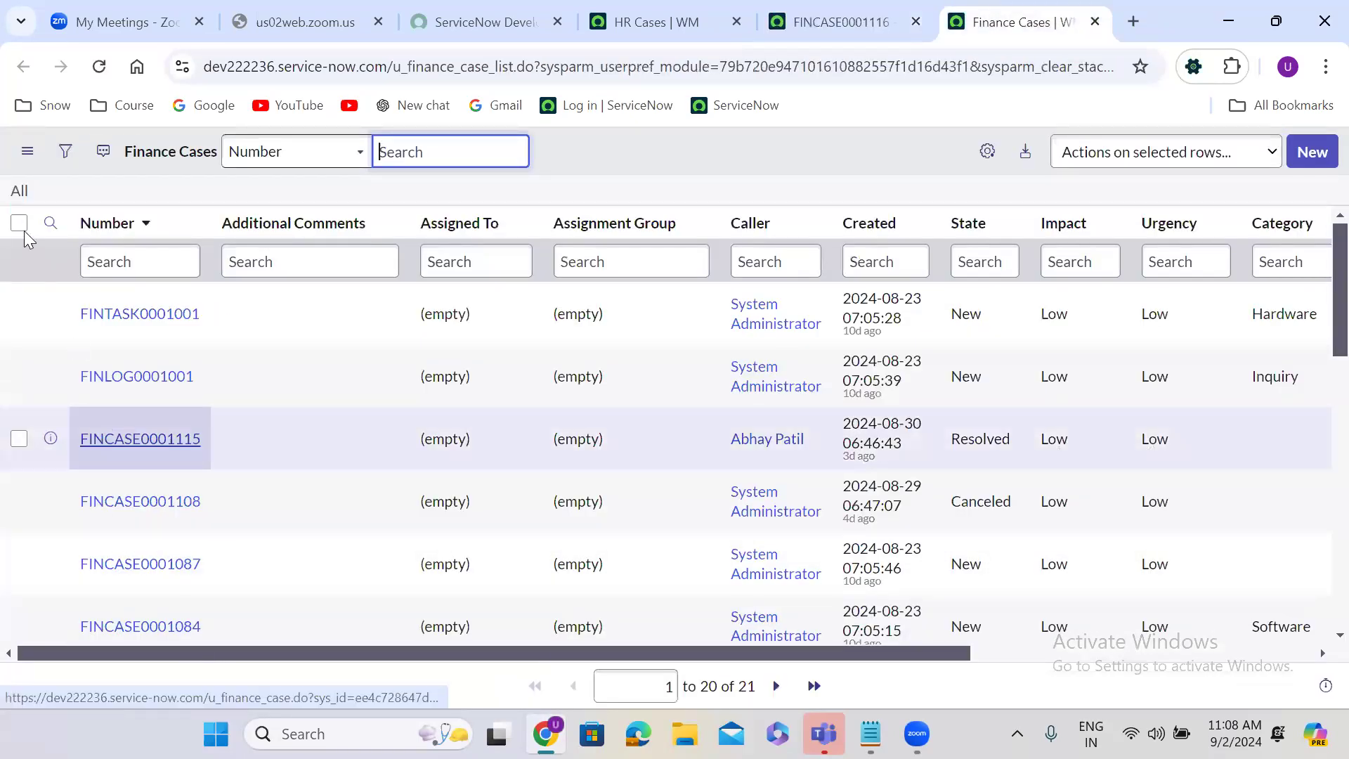
left_click(18, 194)
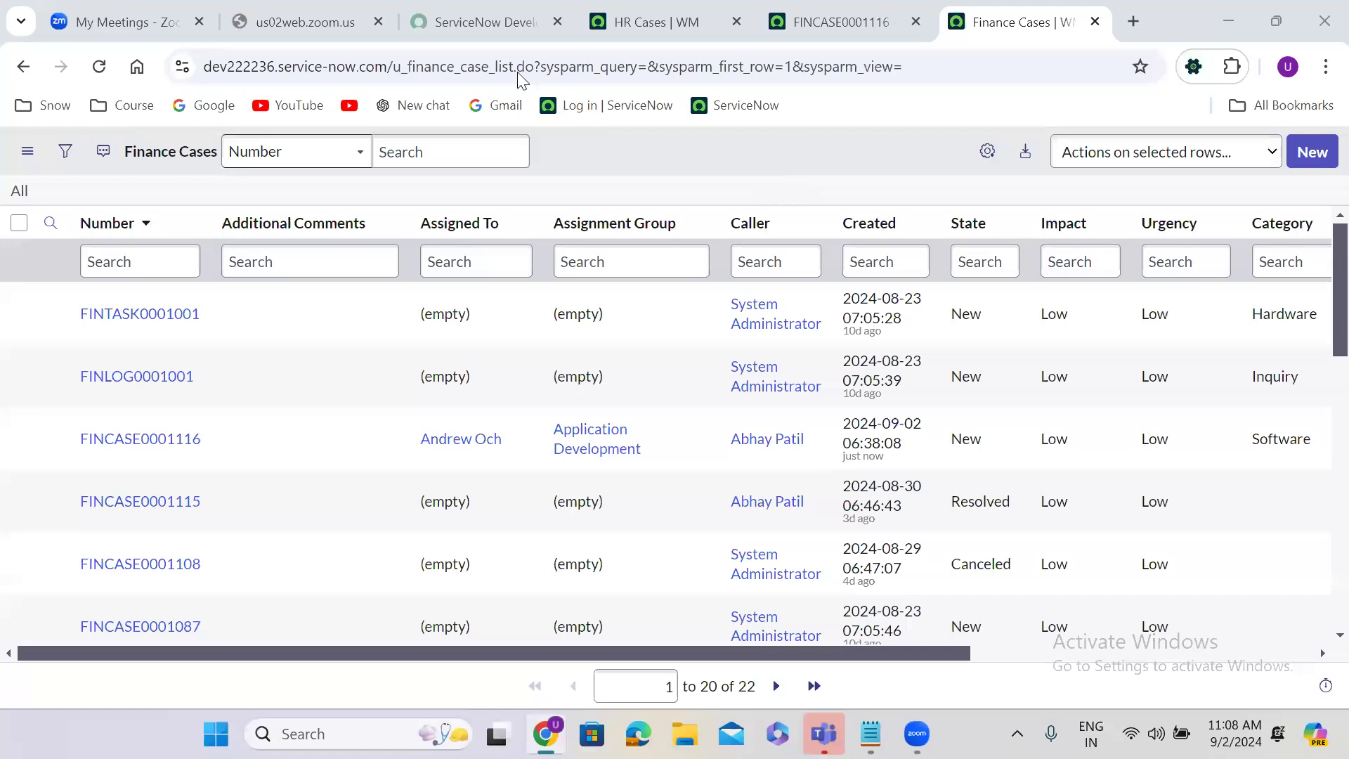
Step: Review the saved case's form and highlight the top record's row in the Finance Cases list
left_click(847, 19)
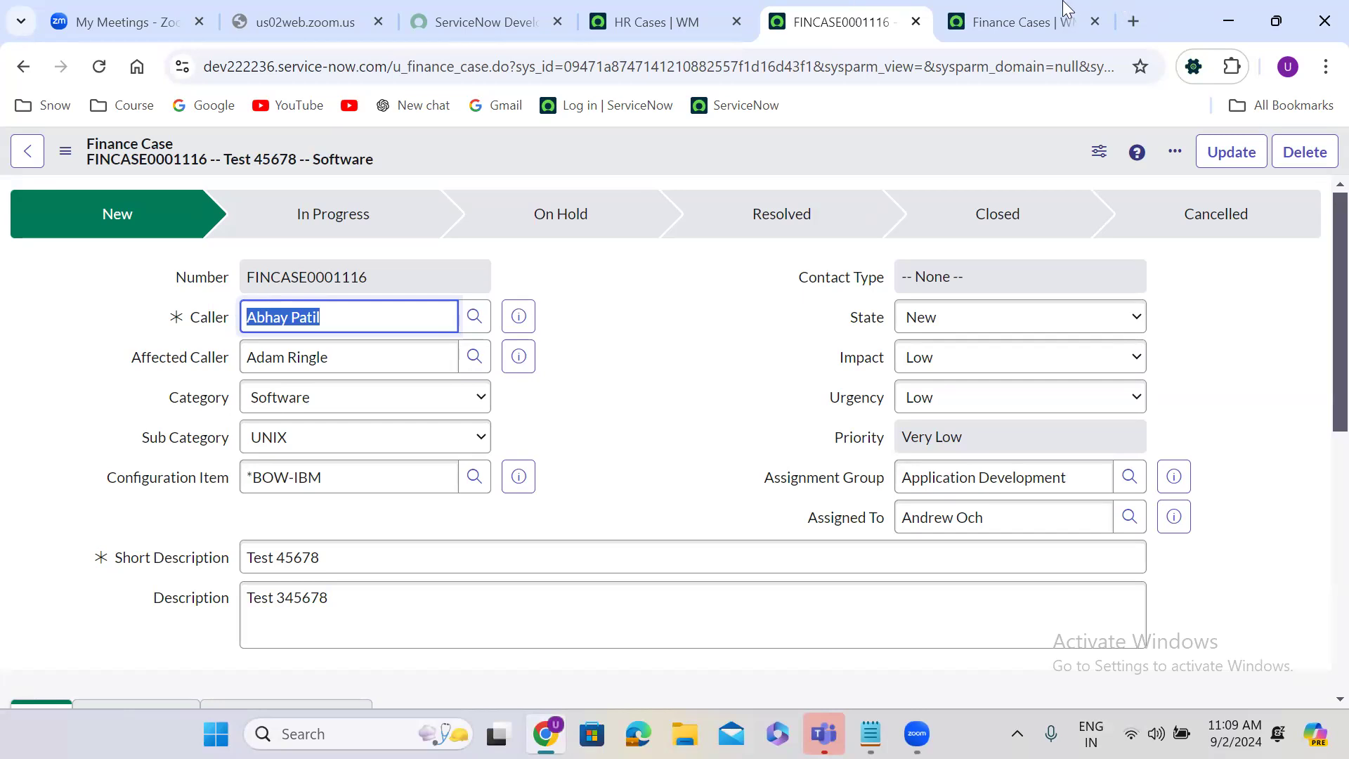
left_click(1019, 22)
left_click_drag(53, 317, 135, 316)
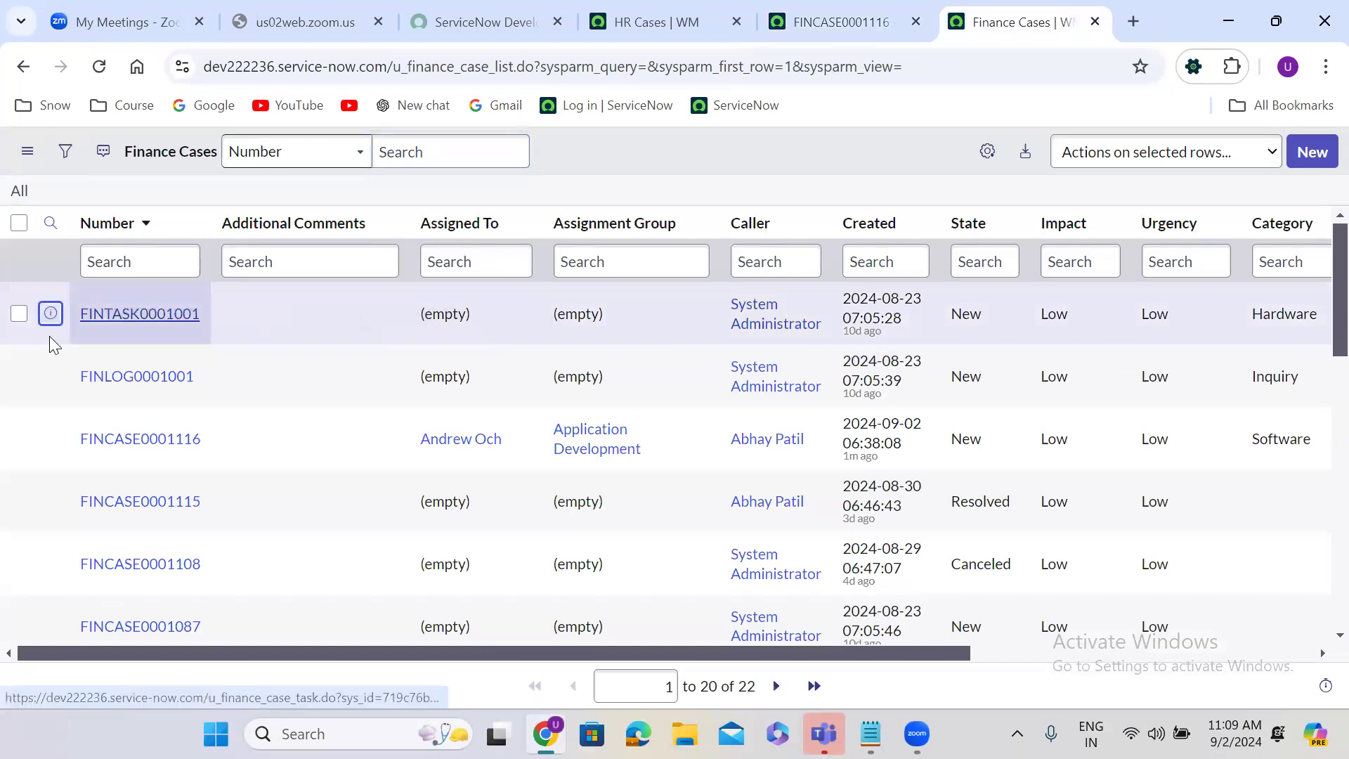
left_click(103, 335)
left_click_drag(559, 341, 1245, 312)
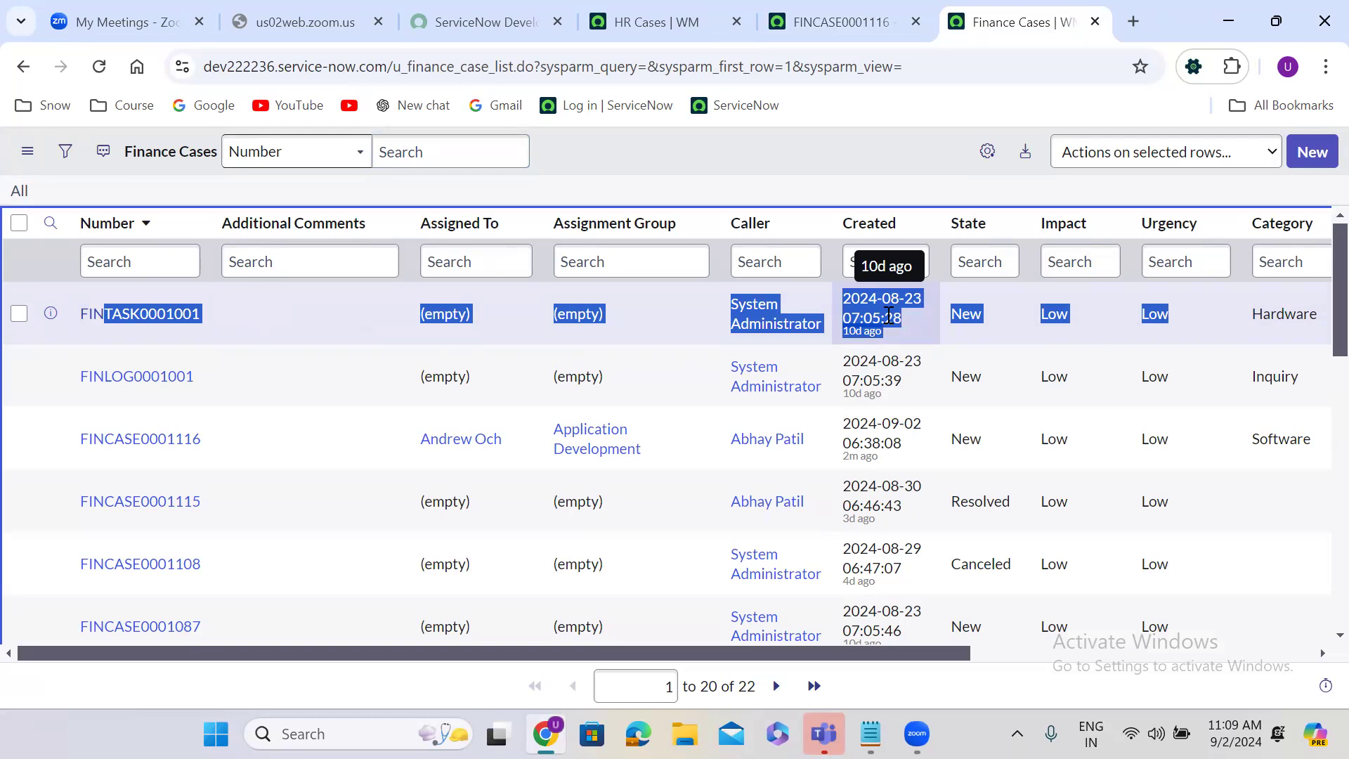
Step: Switch to Zoom's web portal and open the Data Policies whiteboard from the list of all whiteboards
left_click(122, 6)
left_click(92, 595)
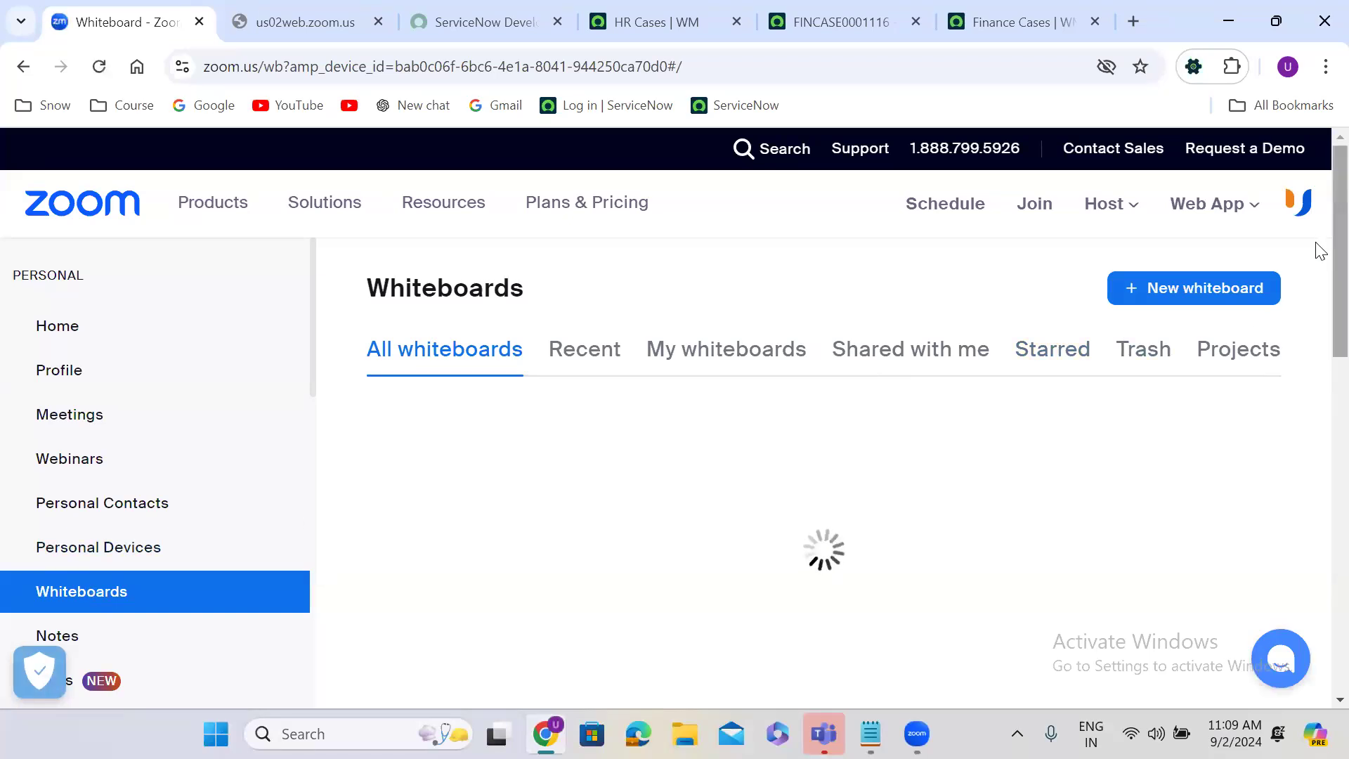
scroll(1321, 281, "down", 6)
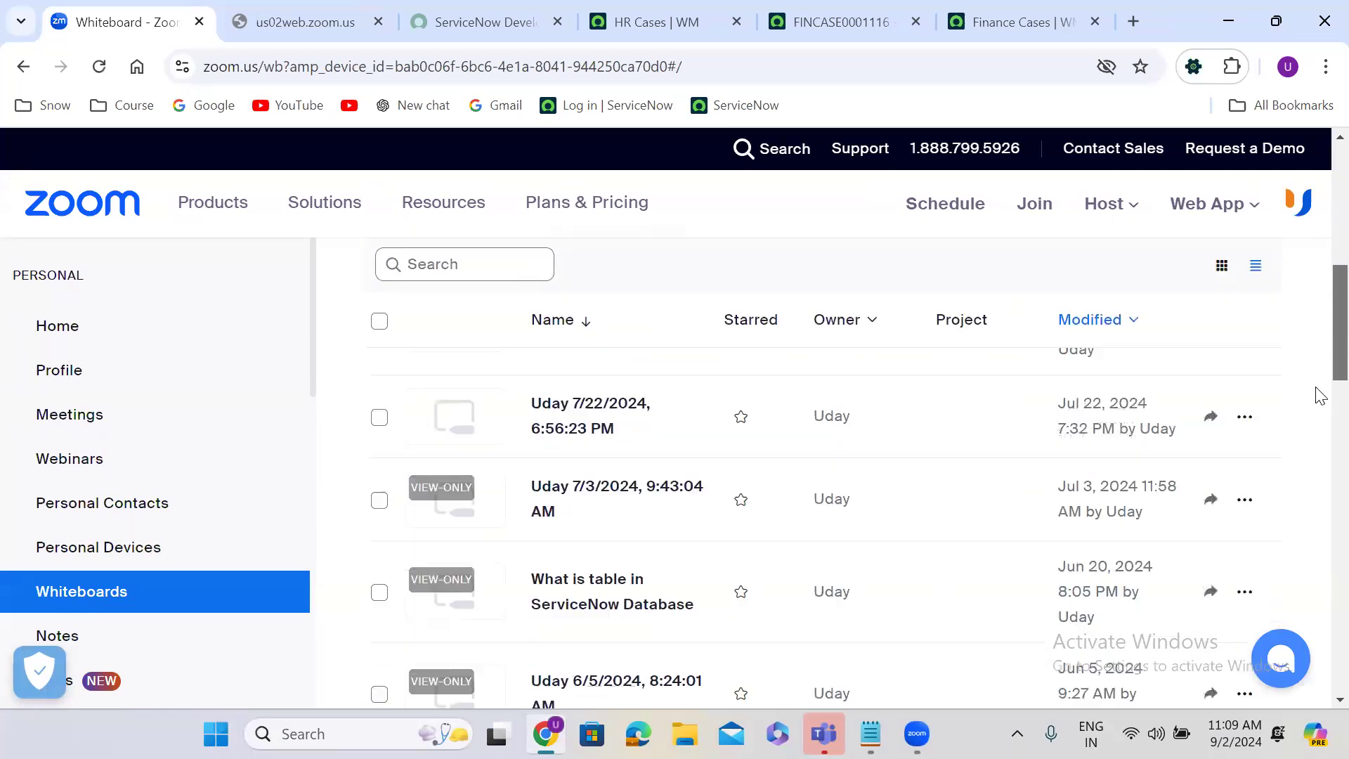
scroll(1321, 351, "down", 3)
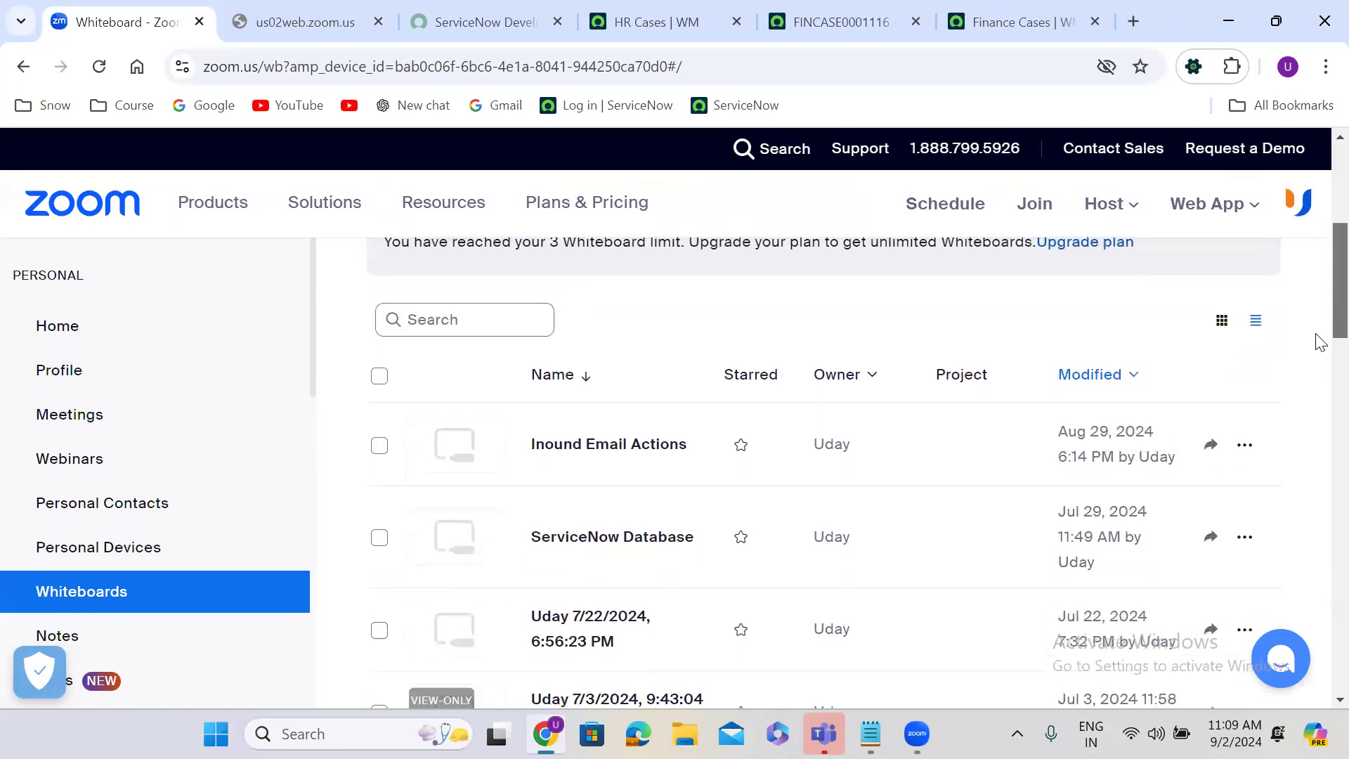
scroll(1319, 372, "down", 5)
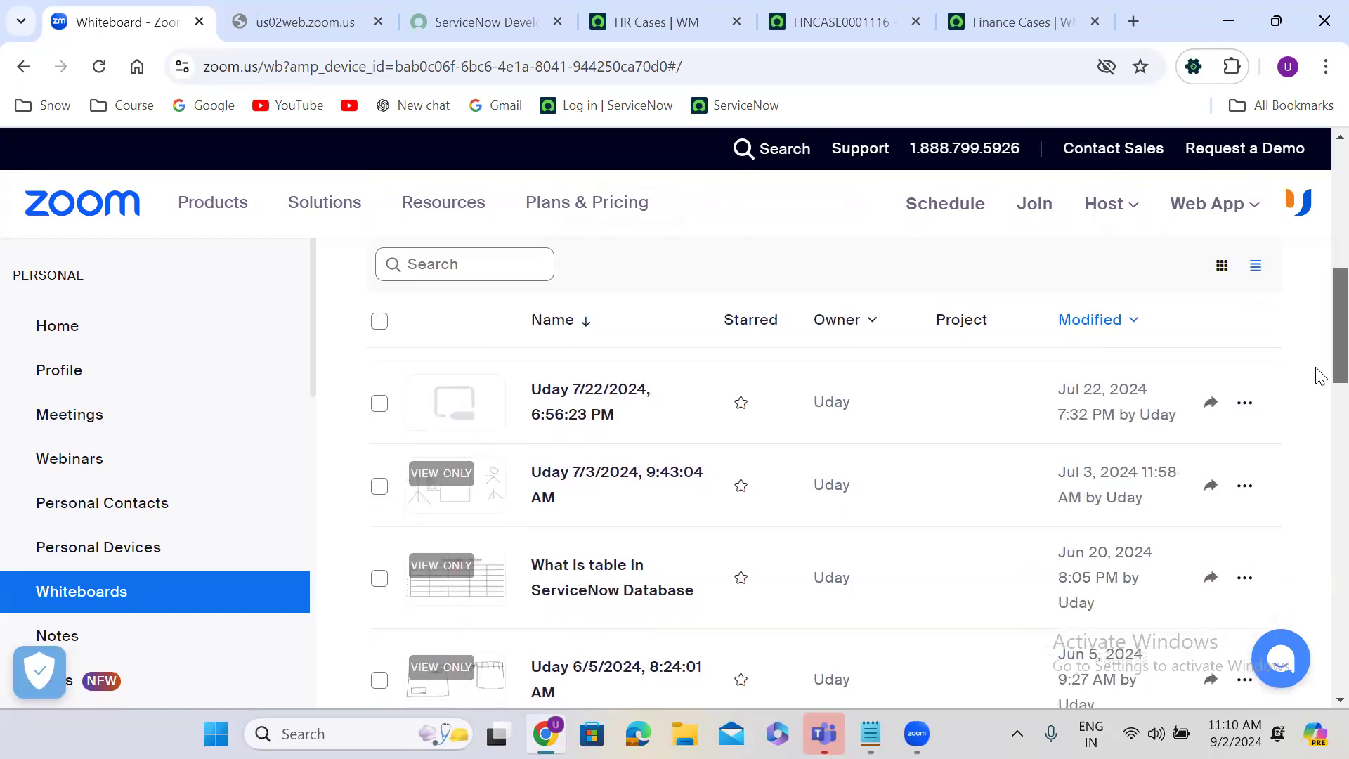
scroll(1319, 447, "down", 1)
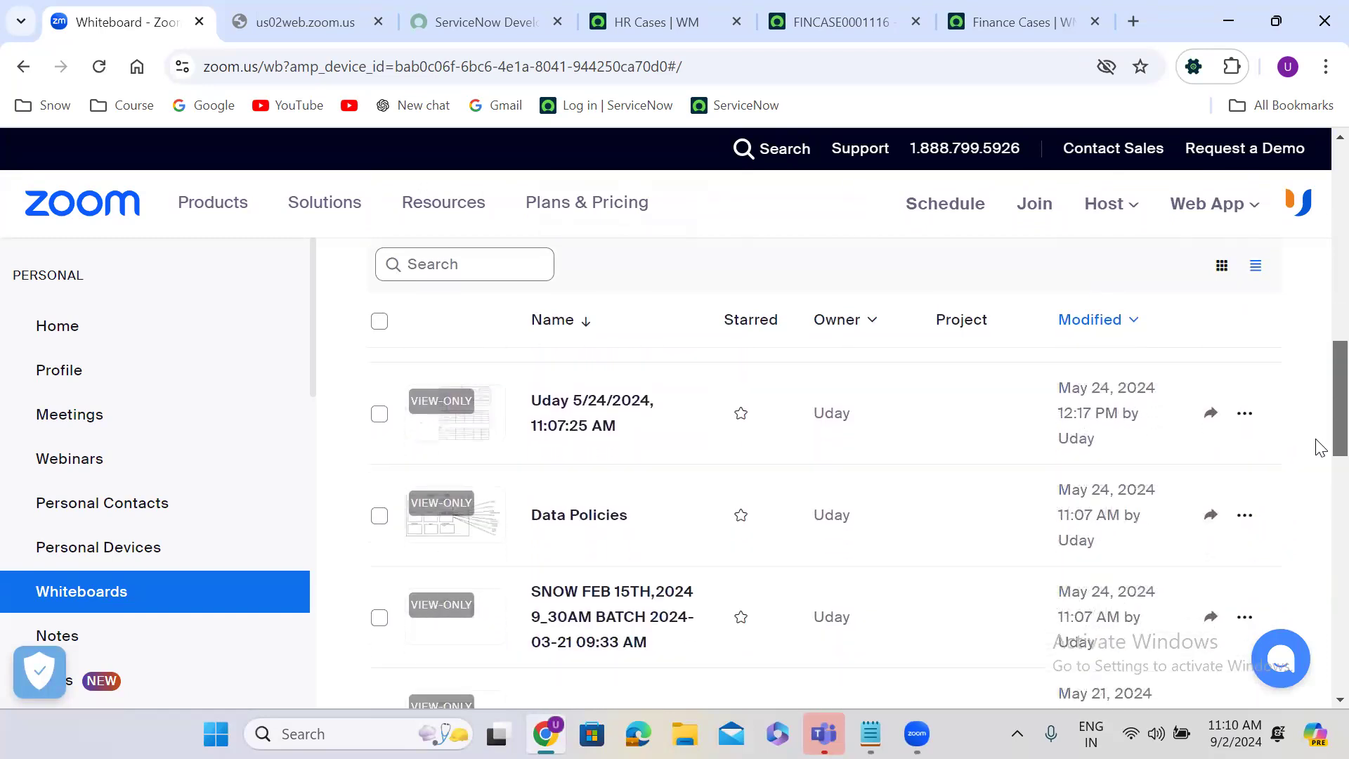
left_click(603, 516)
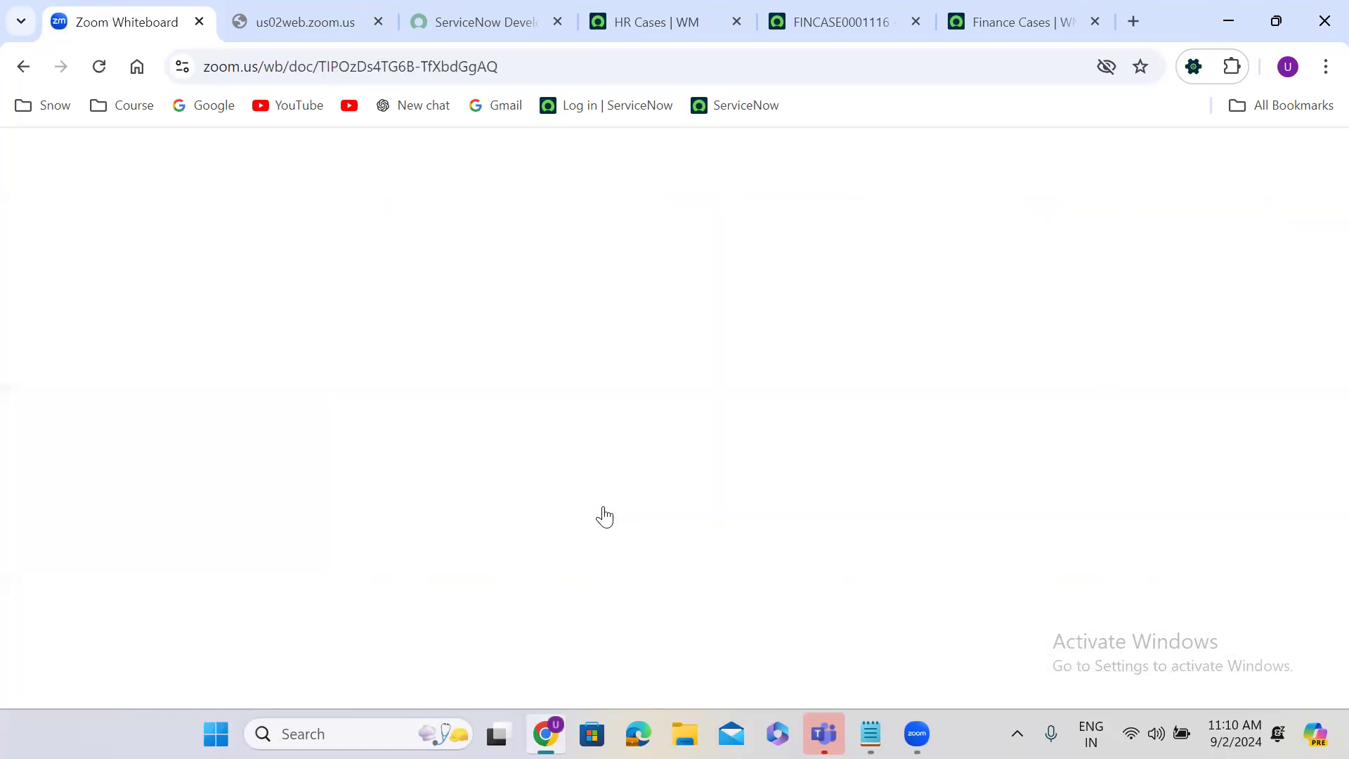
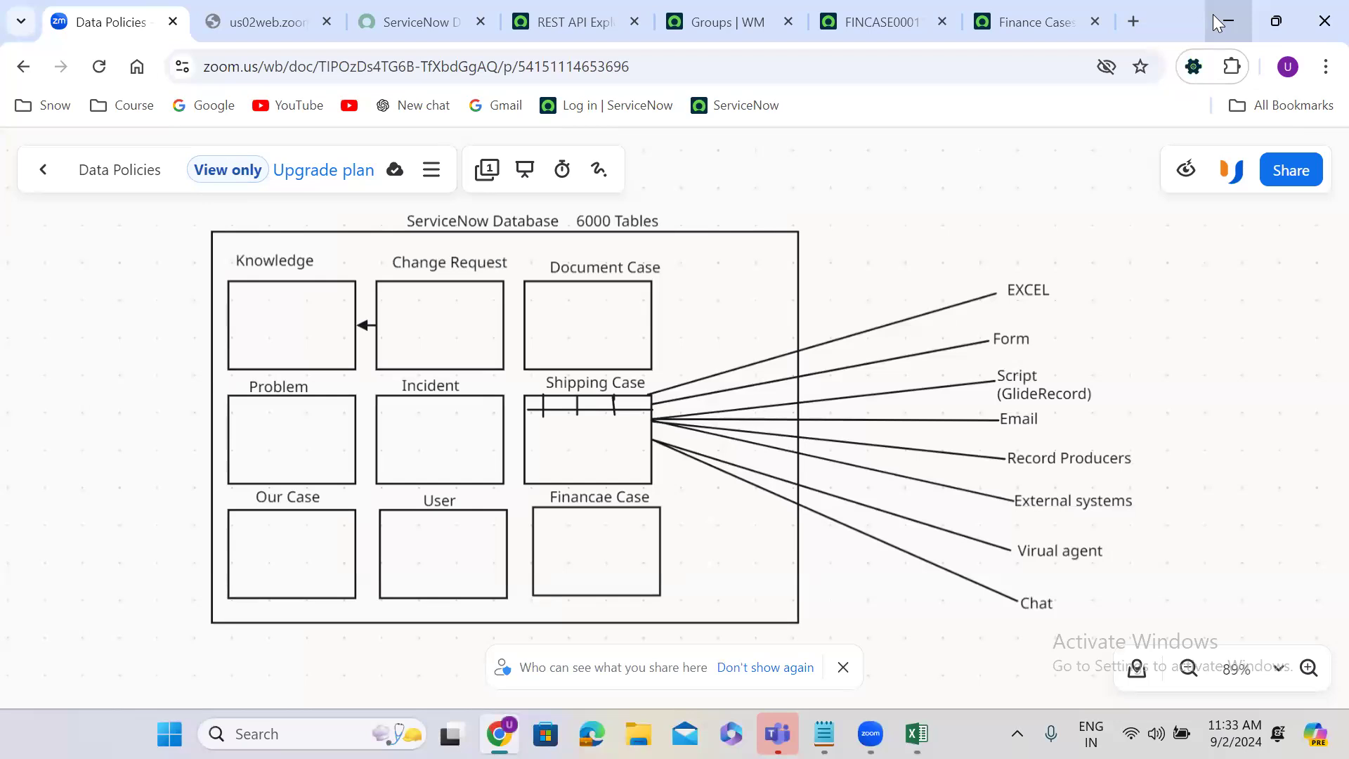
Step: Set the open finance case's state to Resolved, open its Resolution Information section, and try to save with the resolution fields empty
left_click(854, 20)
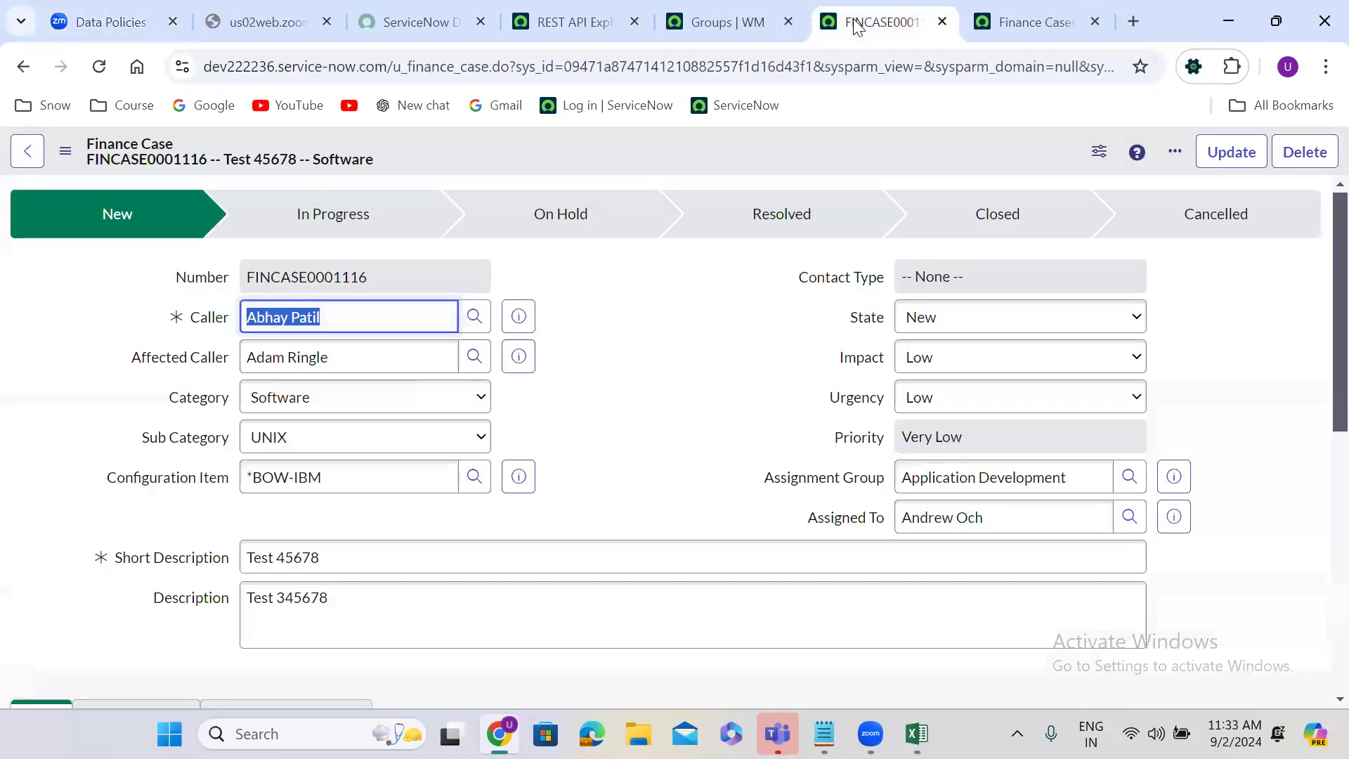
left_click(580, 445)
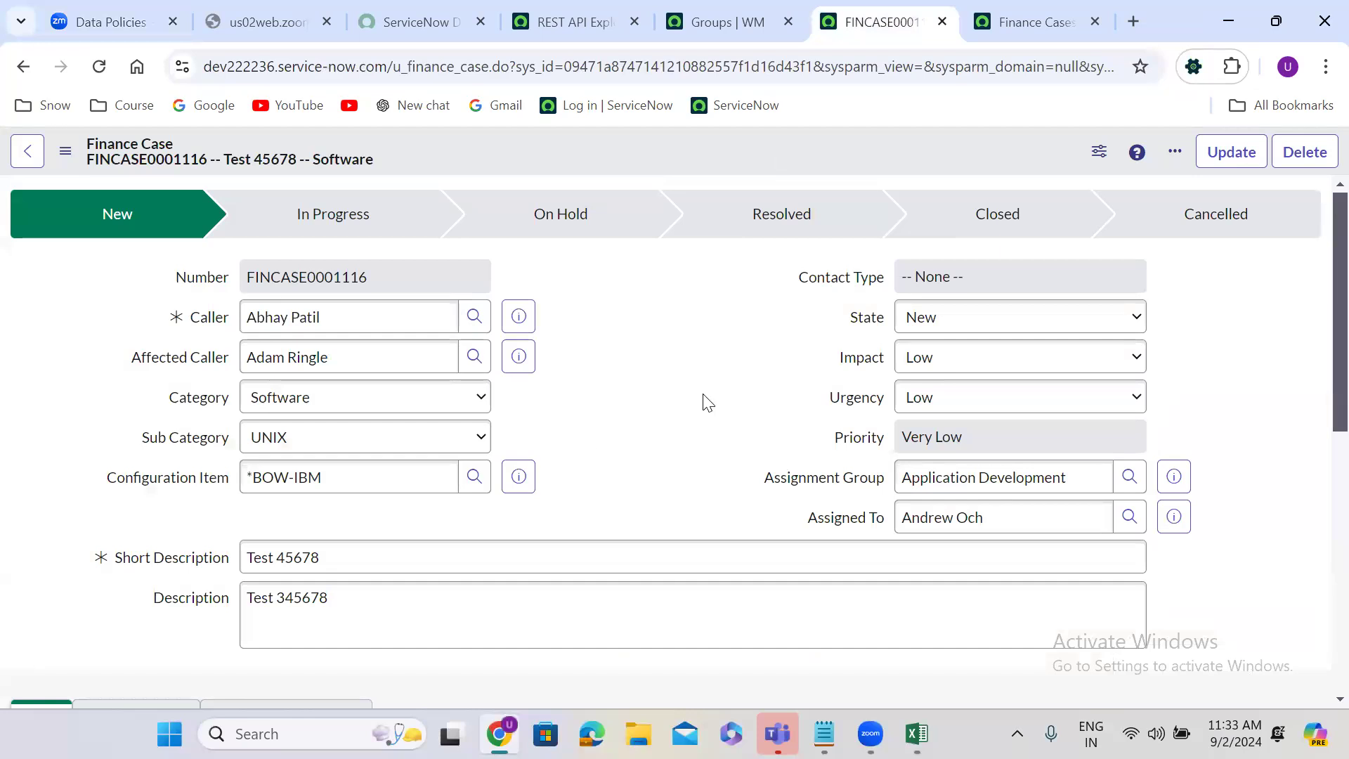
left_click(952, 327)
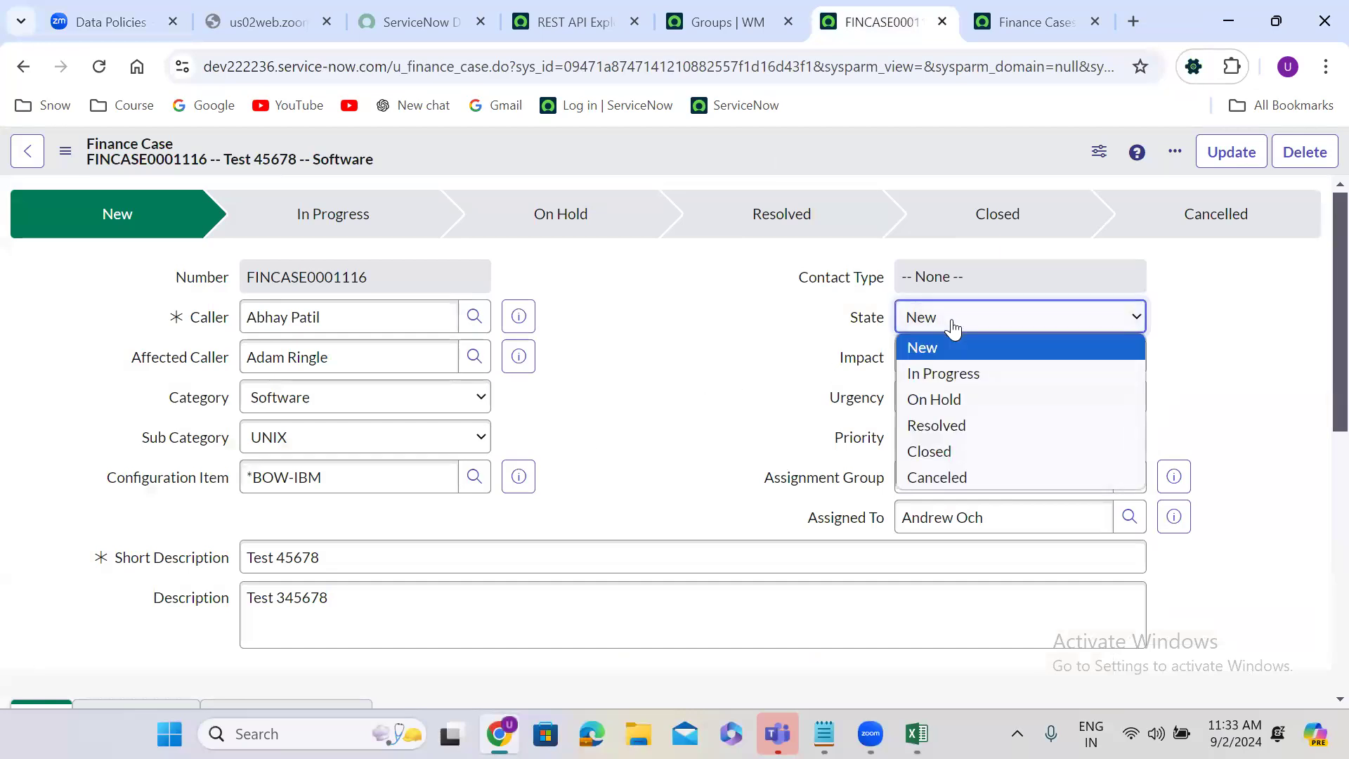
left_click(958, 421)
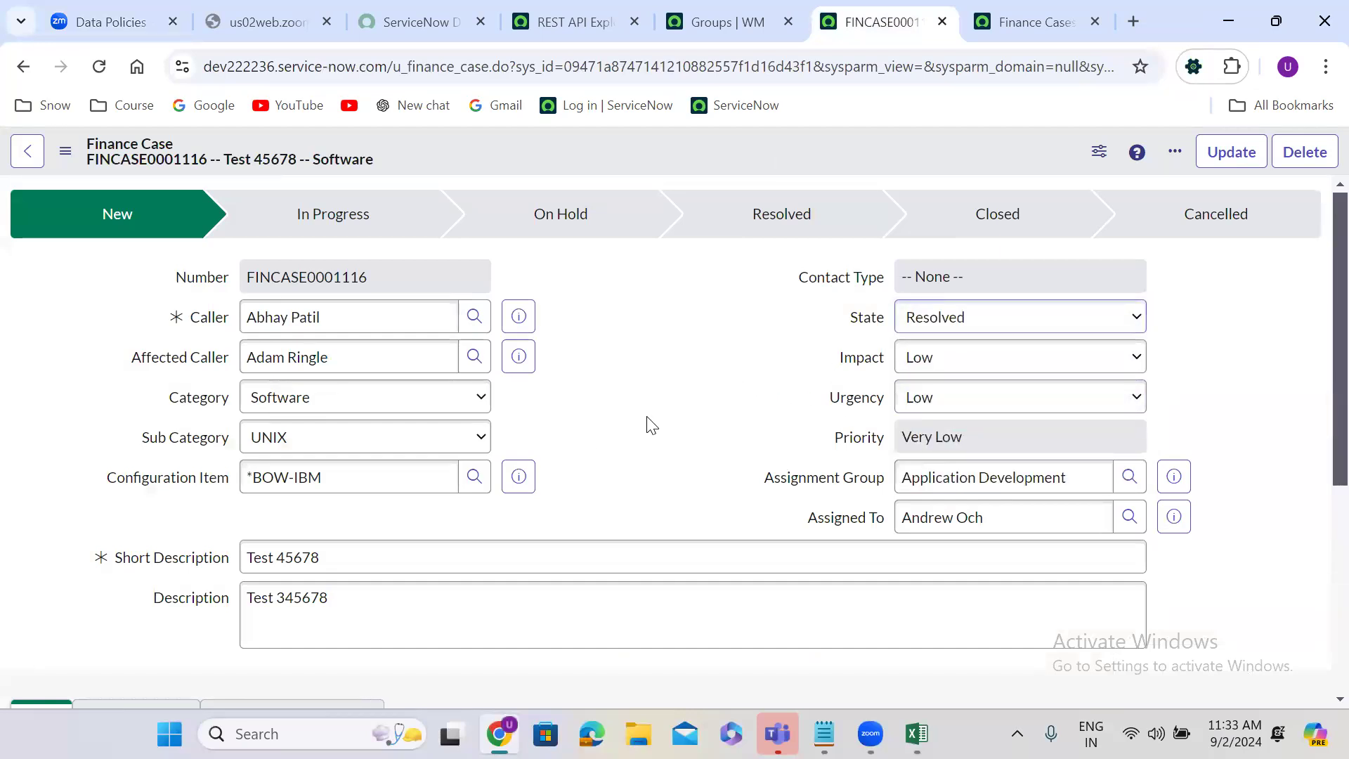
scroll(645, 422, "down", 5)
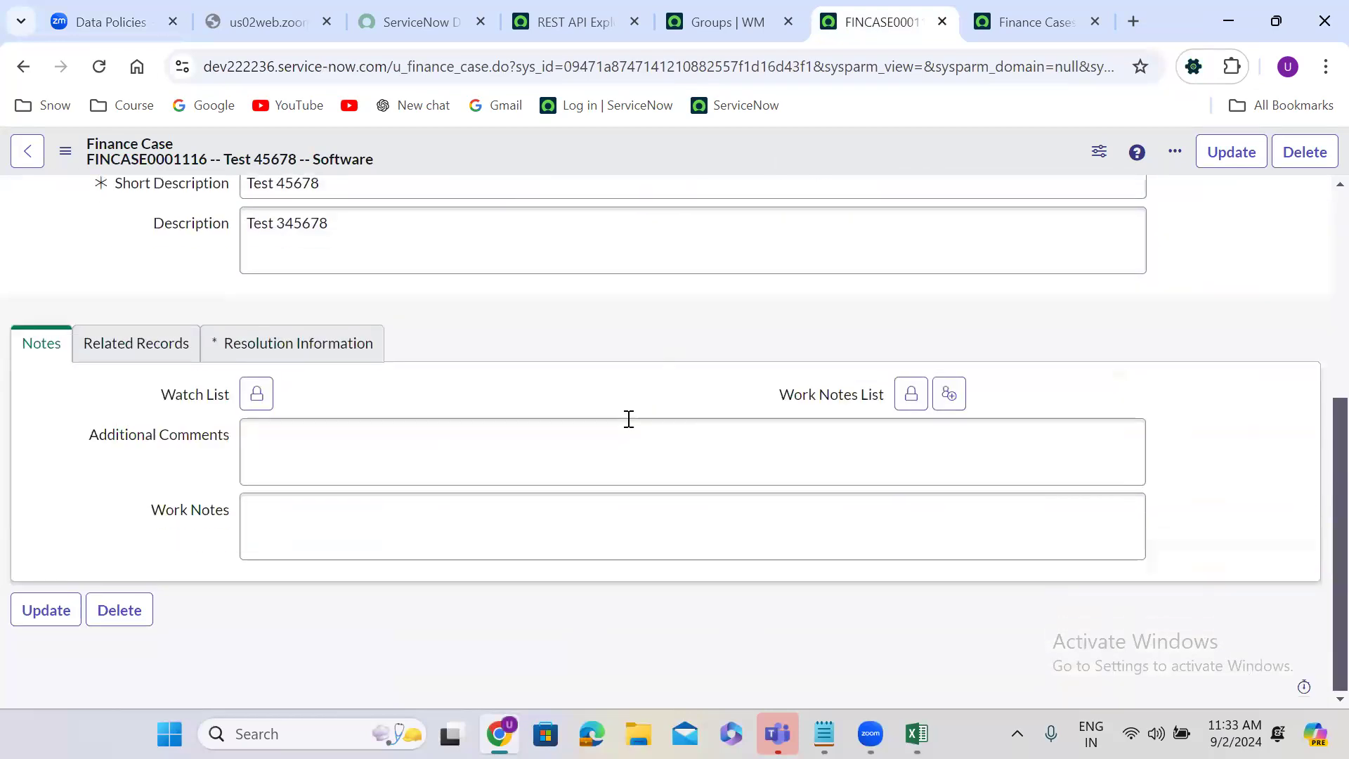
left_click(304, 346)
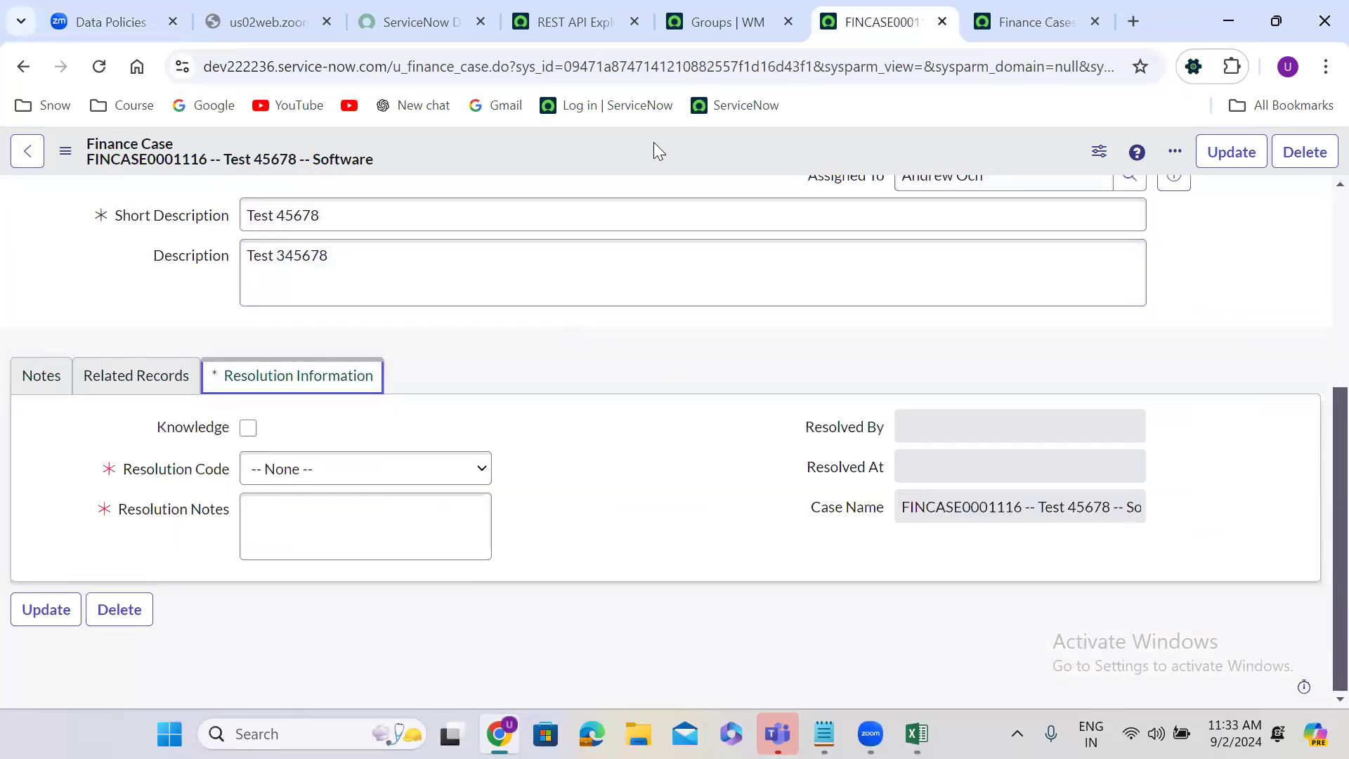
right_click(603, 141)
left_click(644, 157)
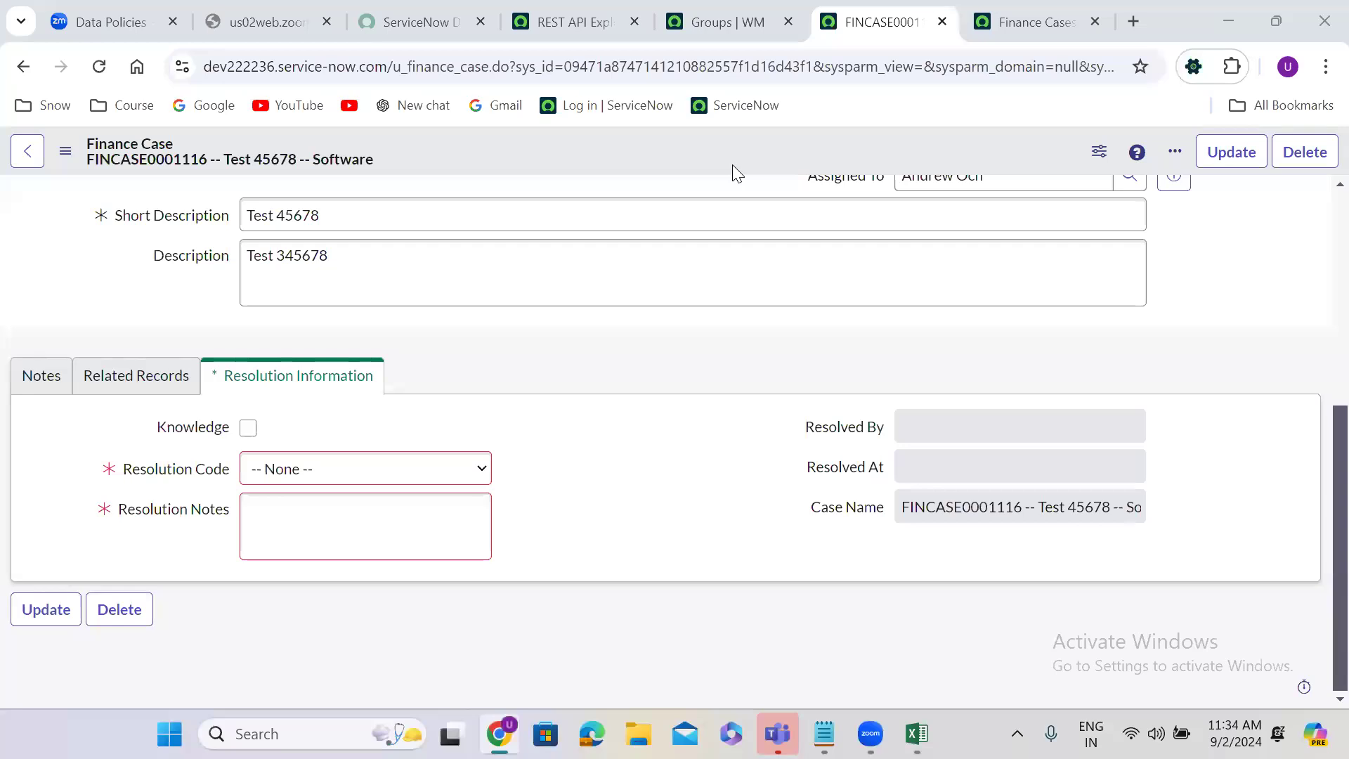
Step: Review the form's mandatory-field error and try again to save the case without a Resolution Code or Resolution Notes
scroll(1319, 223, "up", 5)
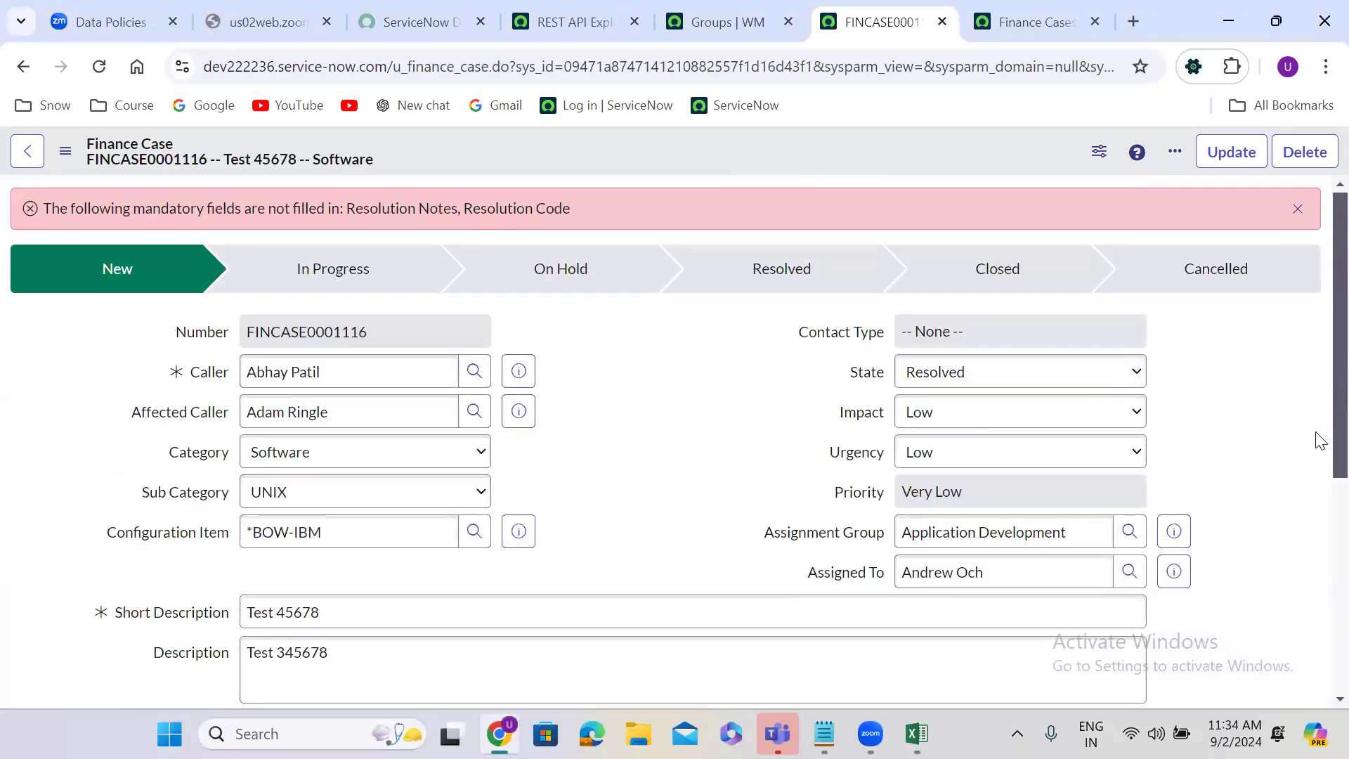
right_click(1319, 558)
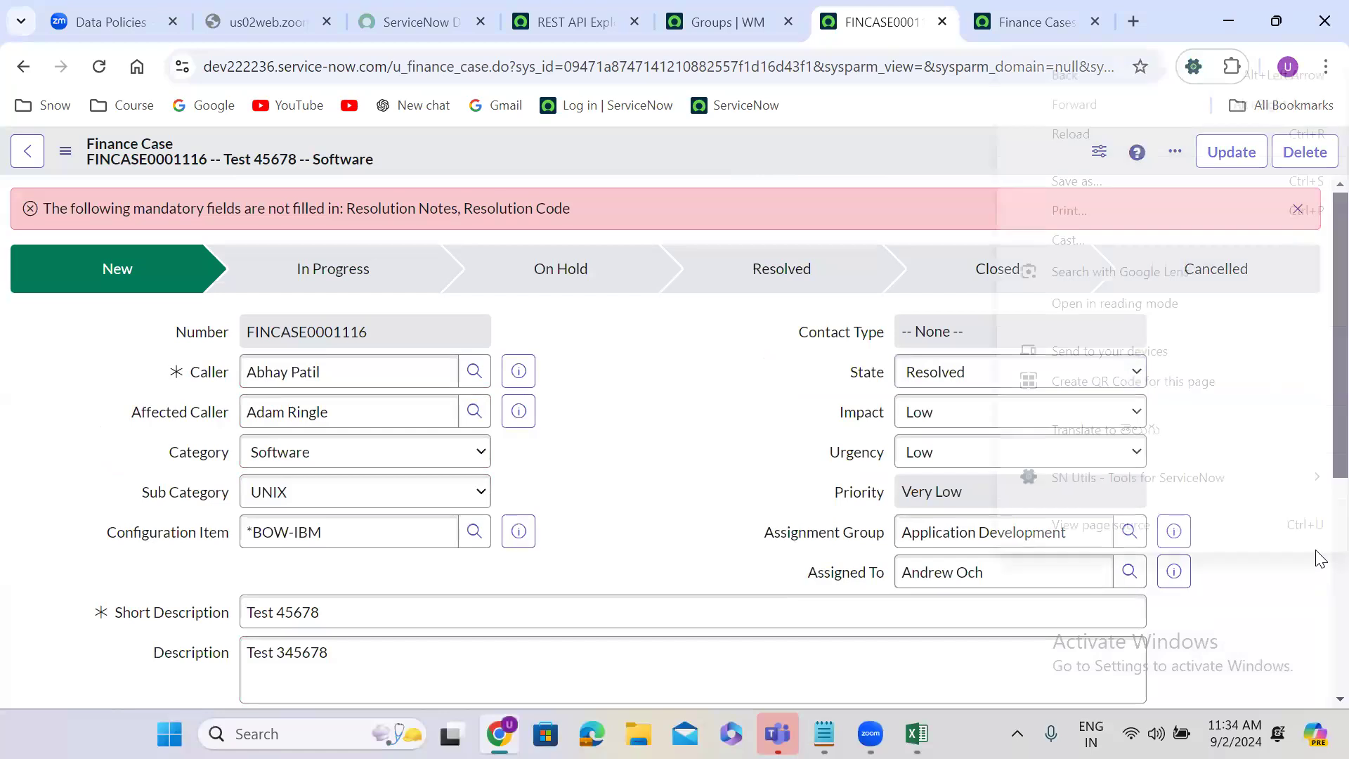
left_click(1273, 587)
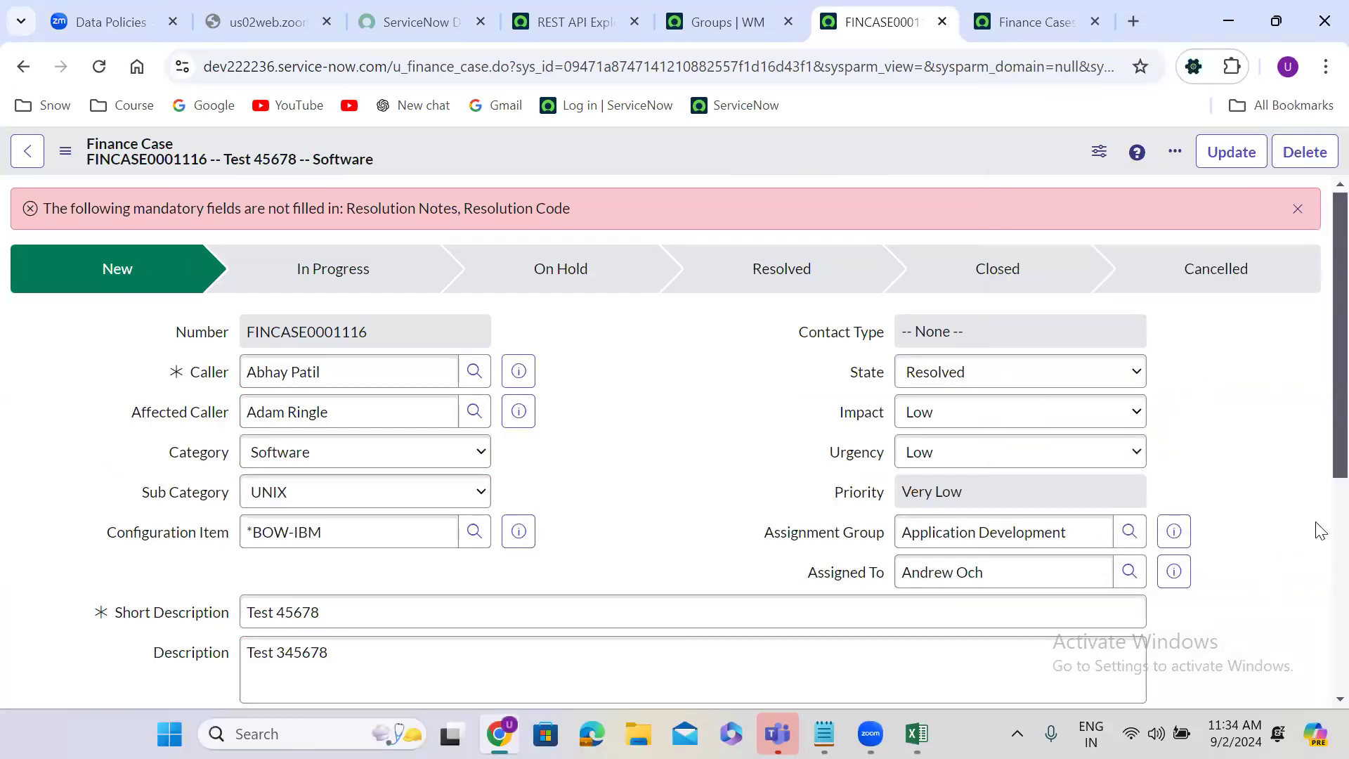
right_click(1321, 583)
left_click(1259, 634)
left_click_drag(1316, 449, 1320, 602)
scroll(1319, 602, "down", 2)
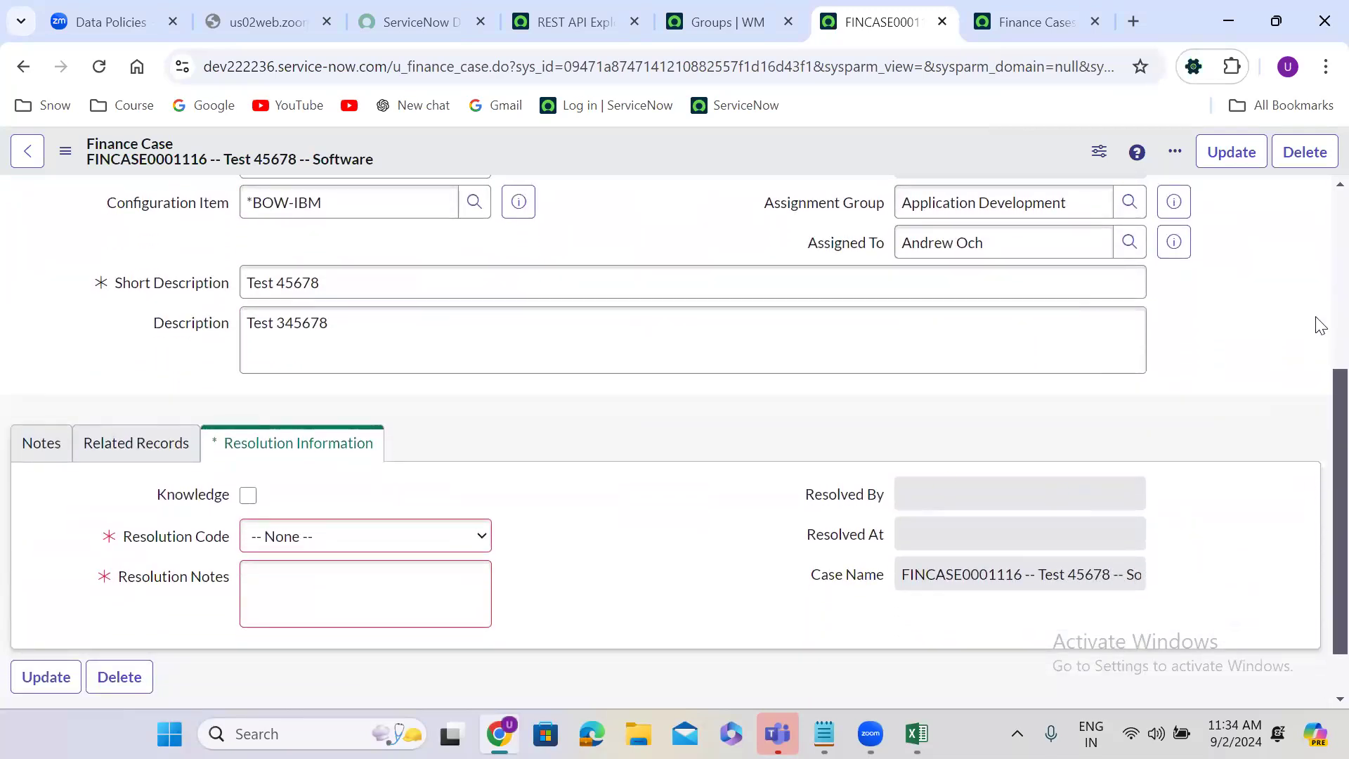
right_click(632, 147)
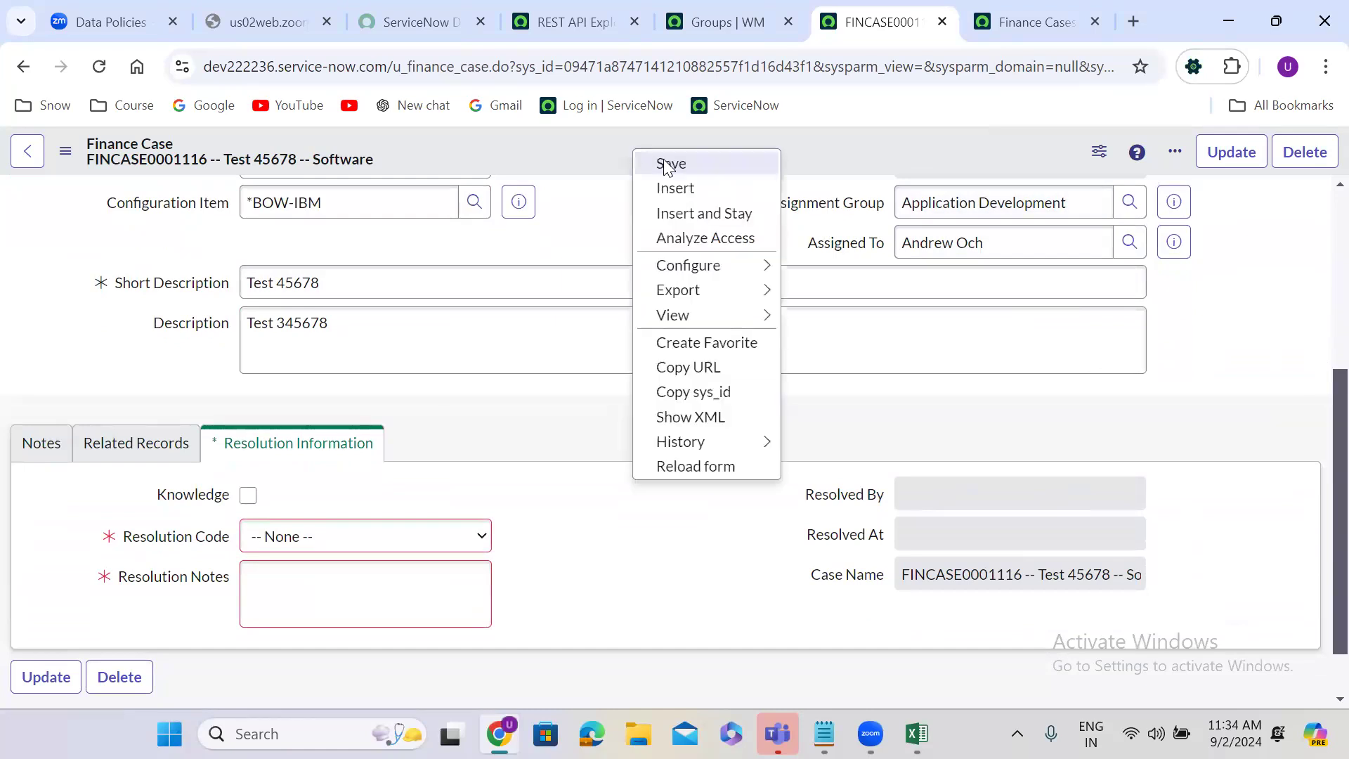
left_click(663, 158)
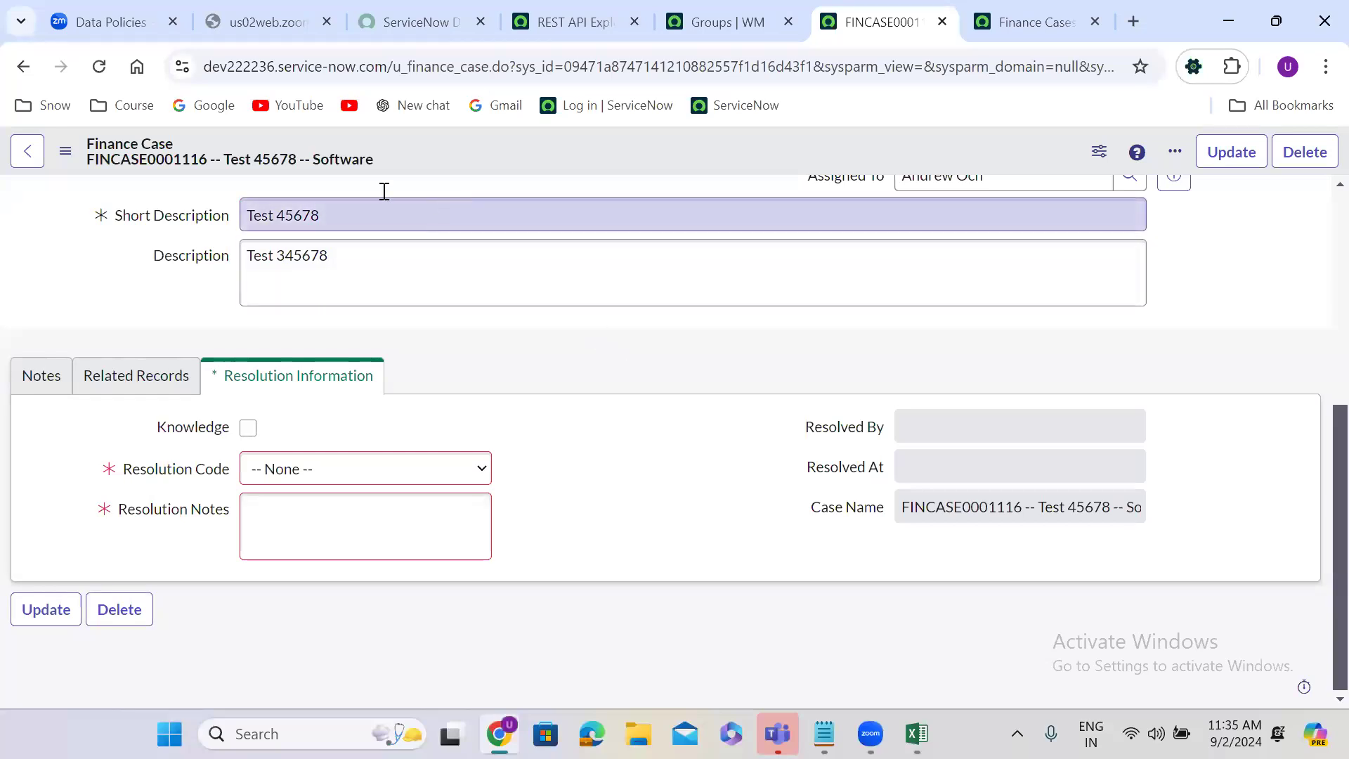
Step: Revisit the Data Policies whiteboard, and reload the finance case form to discard its unsaved changes
left_click(109, 11)
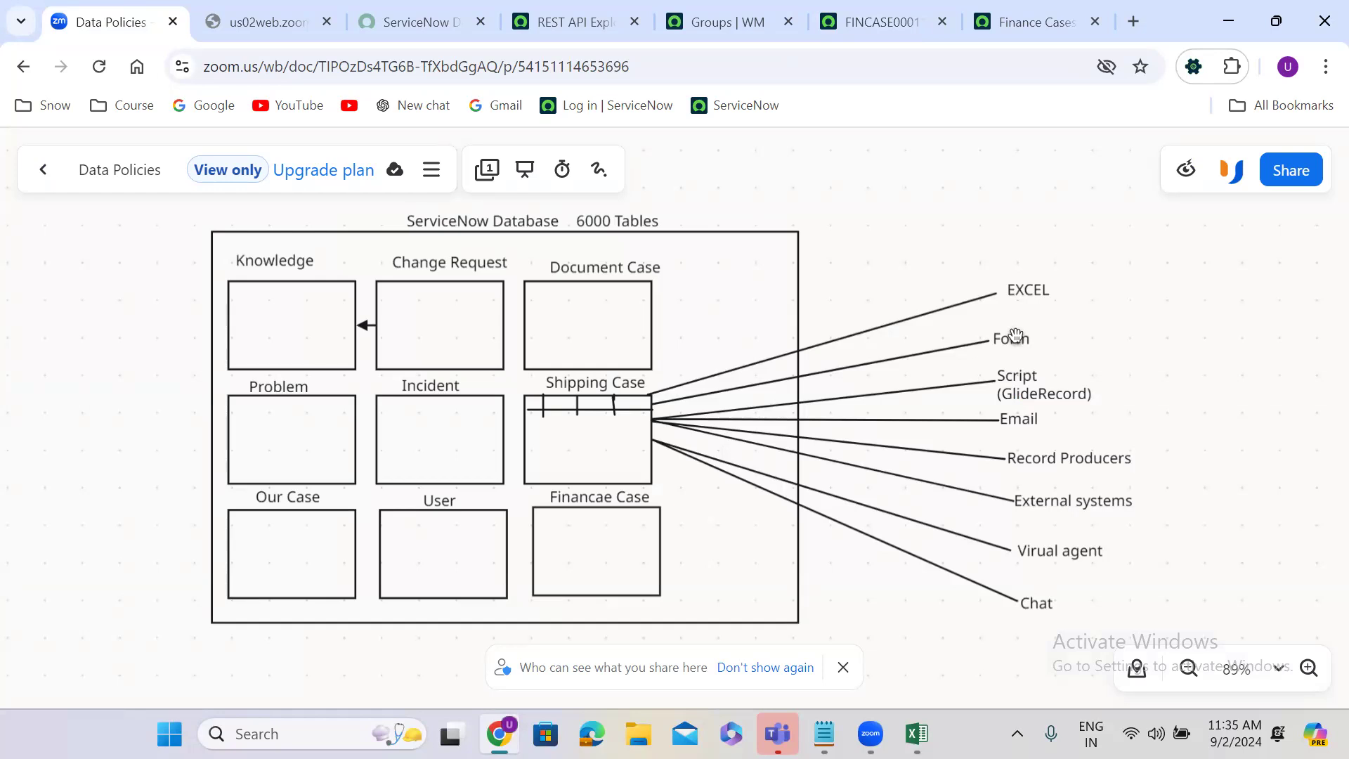
left_click(867, 21)
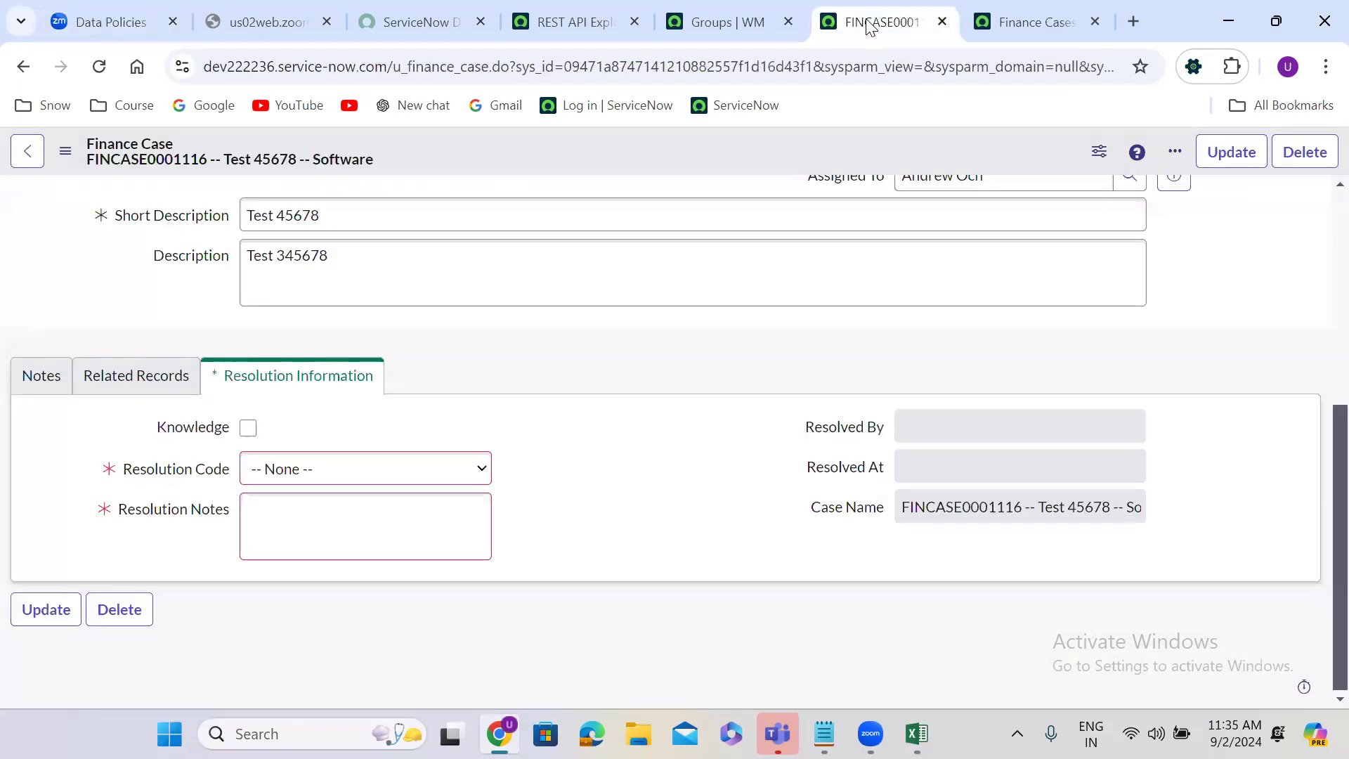
left_click(99, 66)
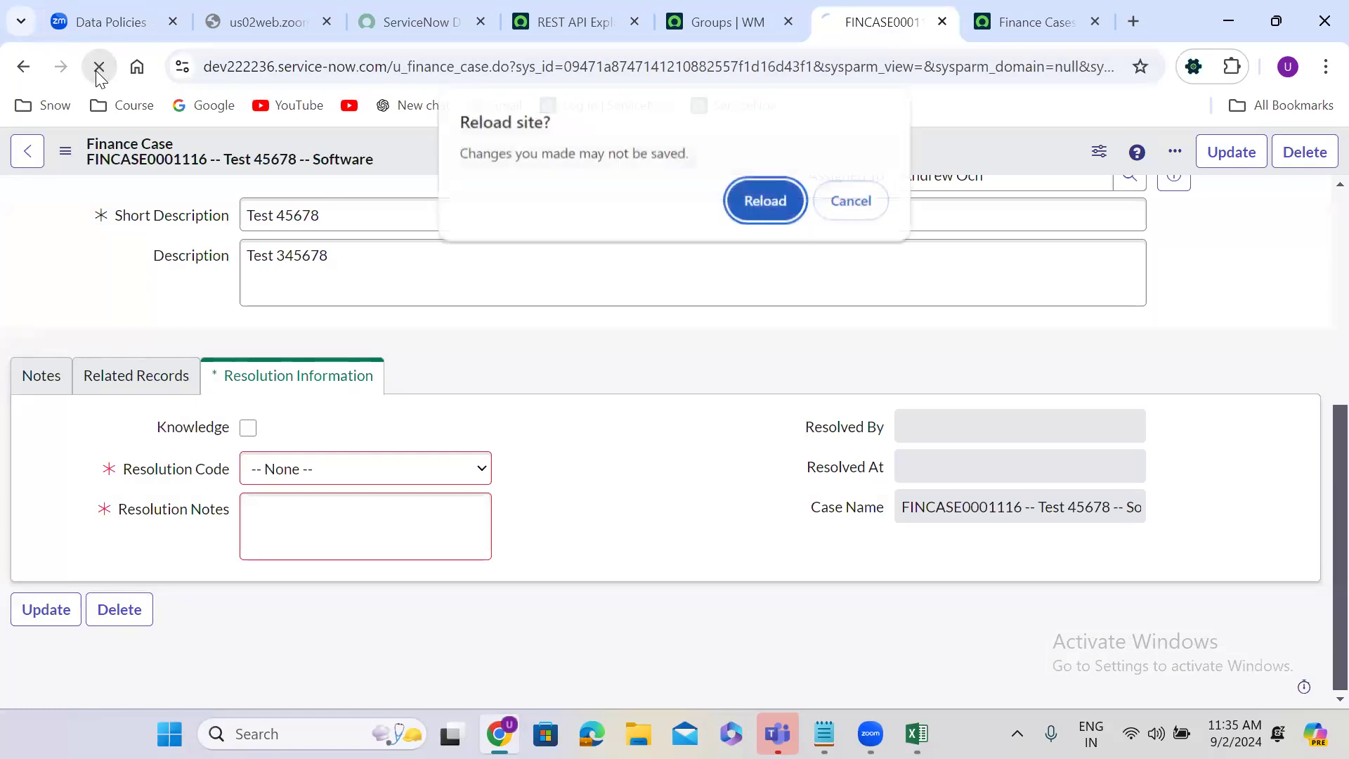
left_click(758, 206)
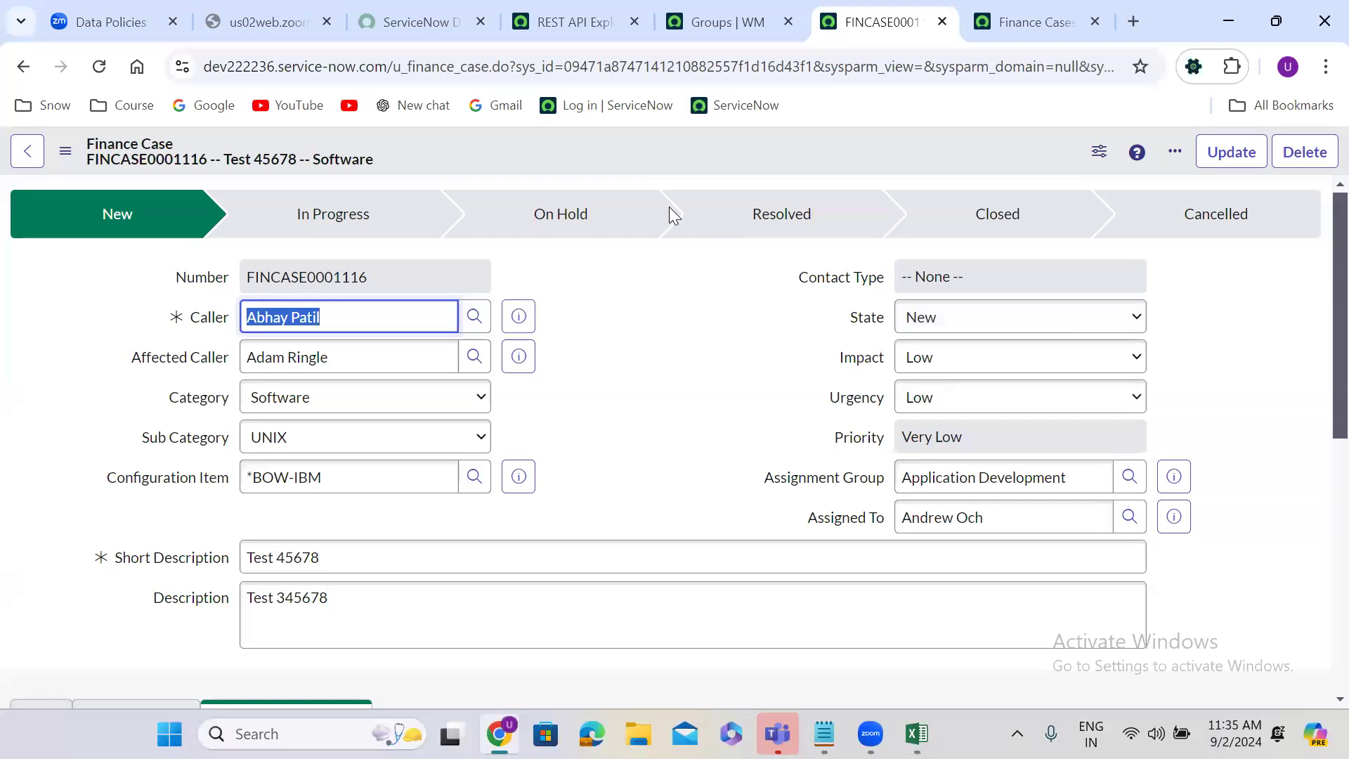
Step: Copy the finance case's sys_id and show the available choices for its State field
right_click(566, 149)
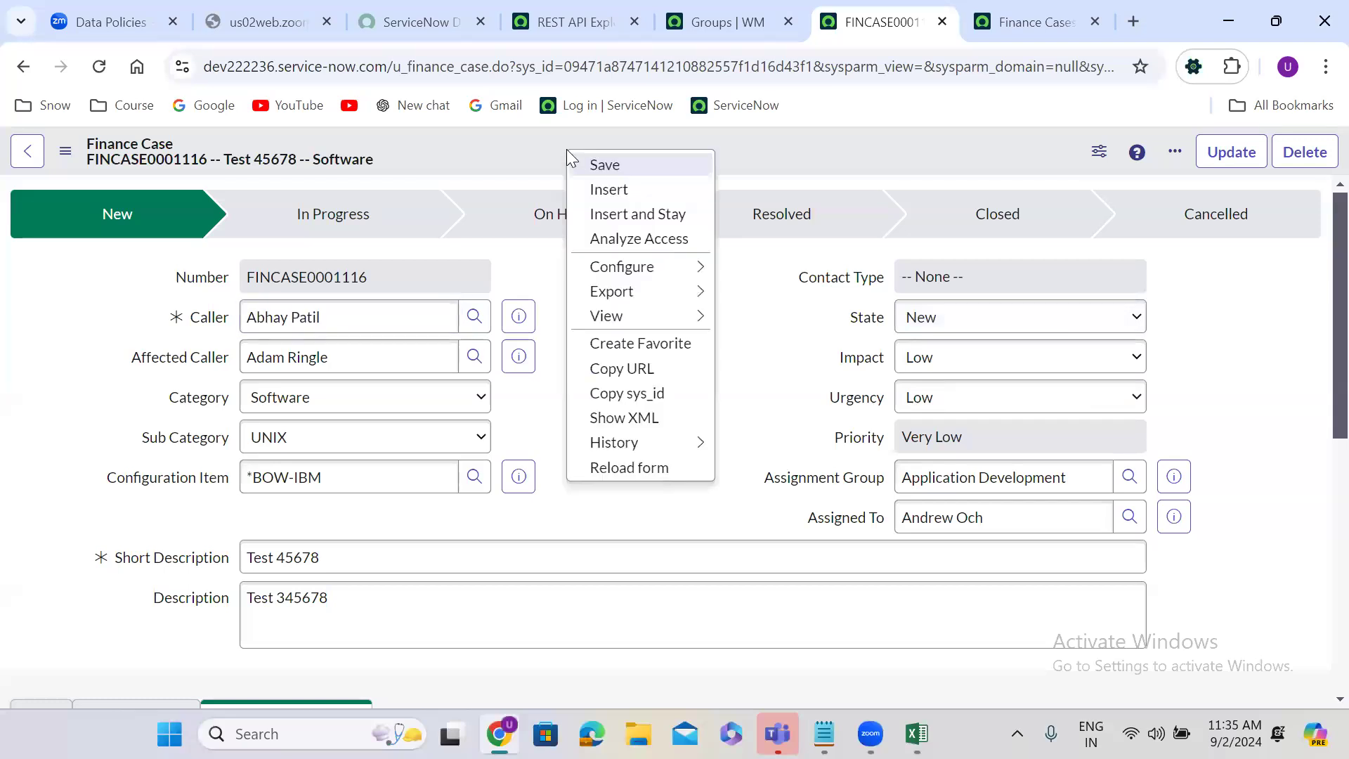
left_click(636, 395)
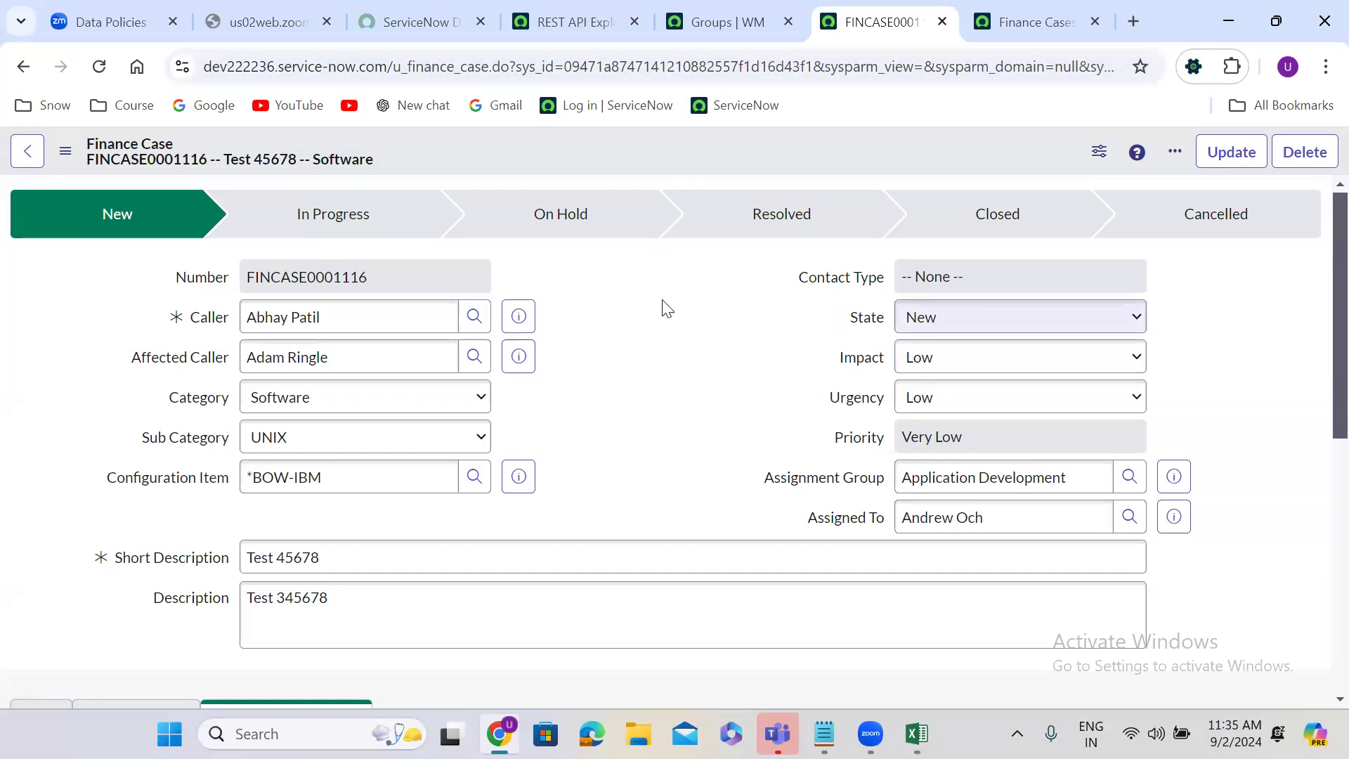
left_click(941, 334)
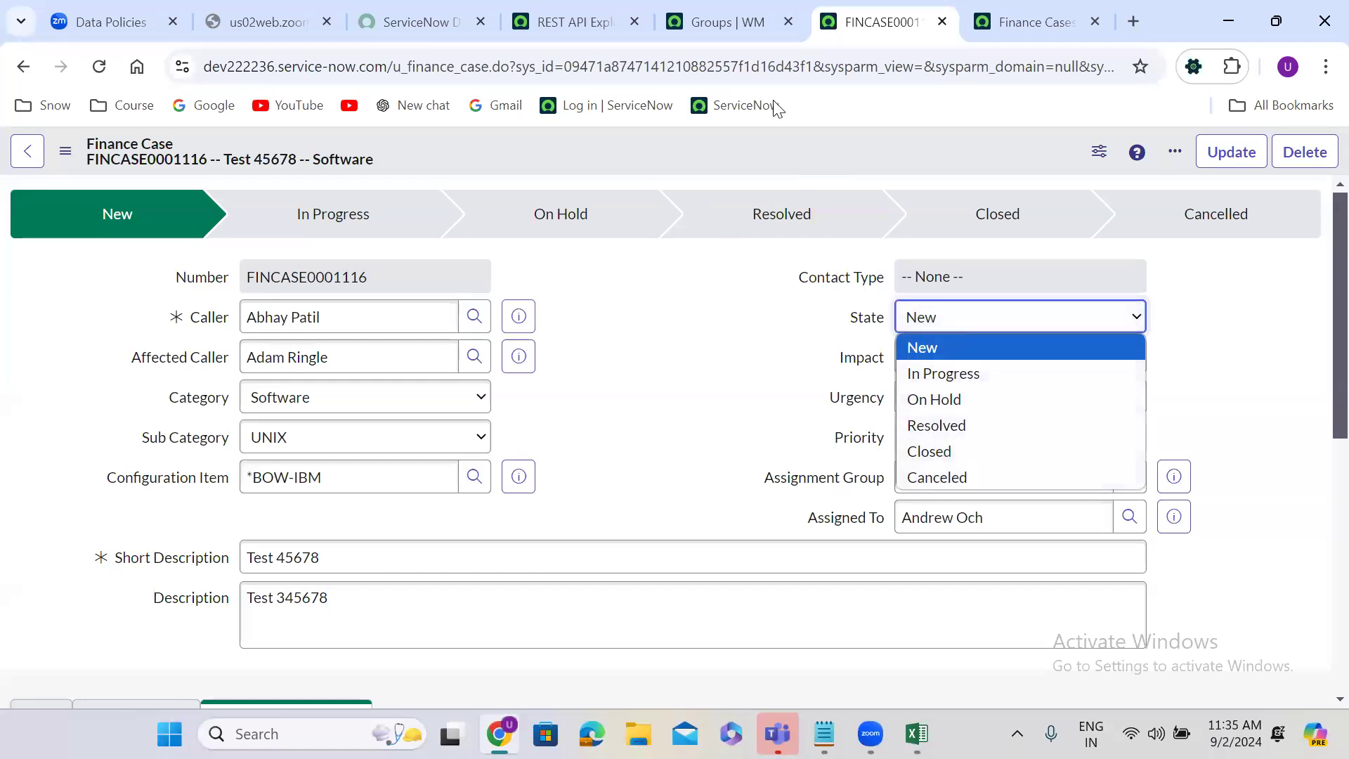
Step: Switch to the REST API Explorer and select the Update a record (PATCH) operation
left_click(593, 23)
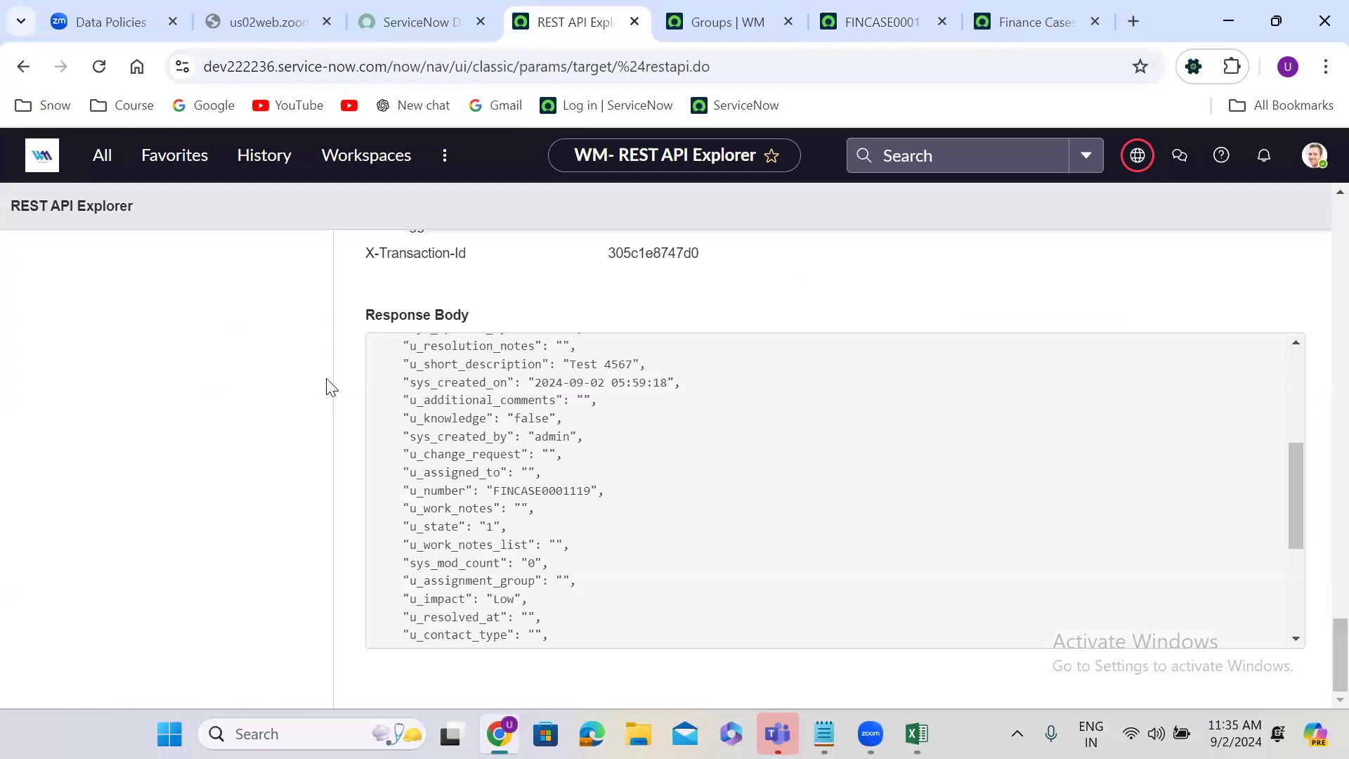
scroll(326, 386, "up", 10)
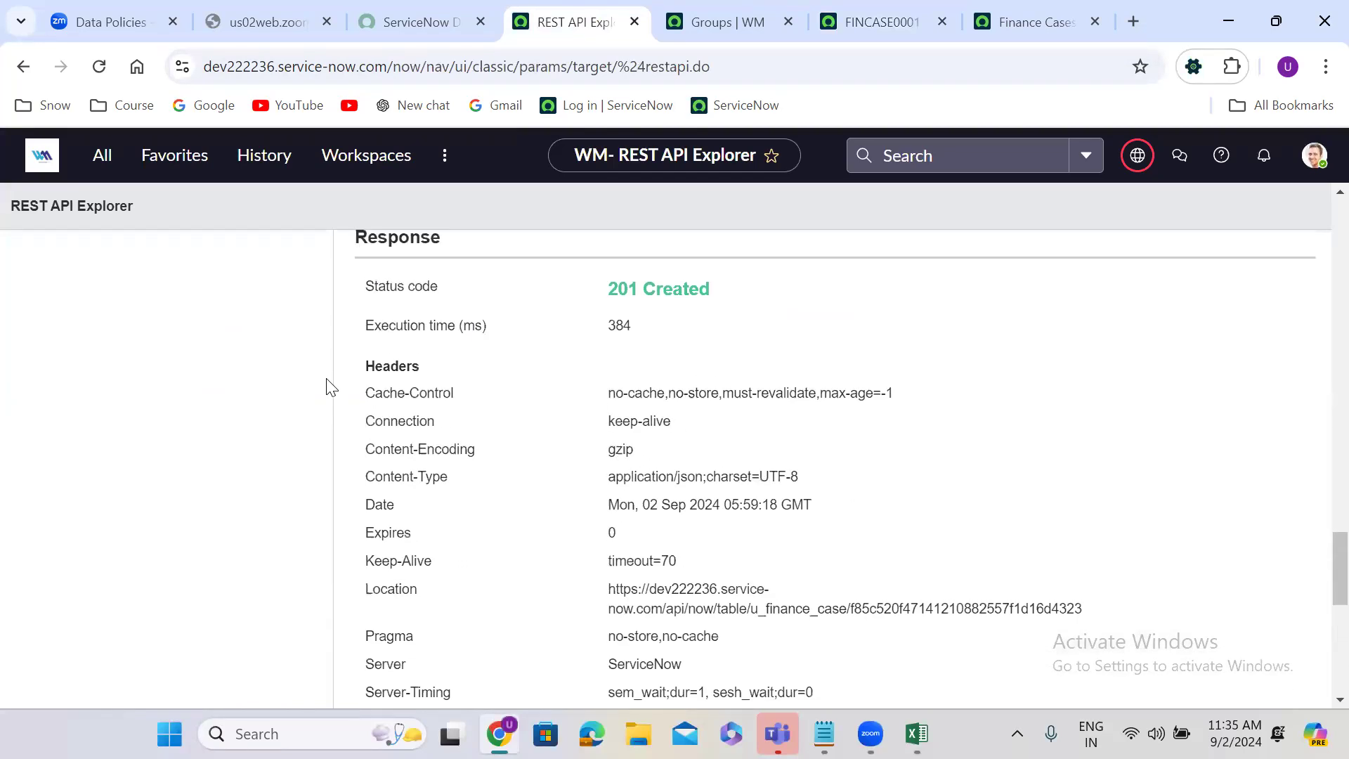
scroll(326, 386, "up", 15)
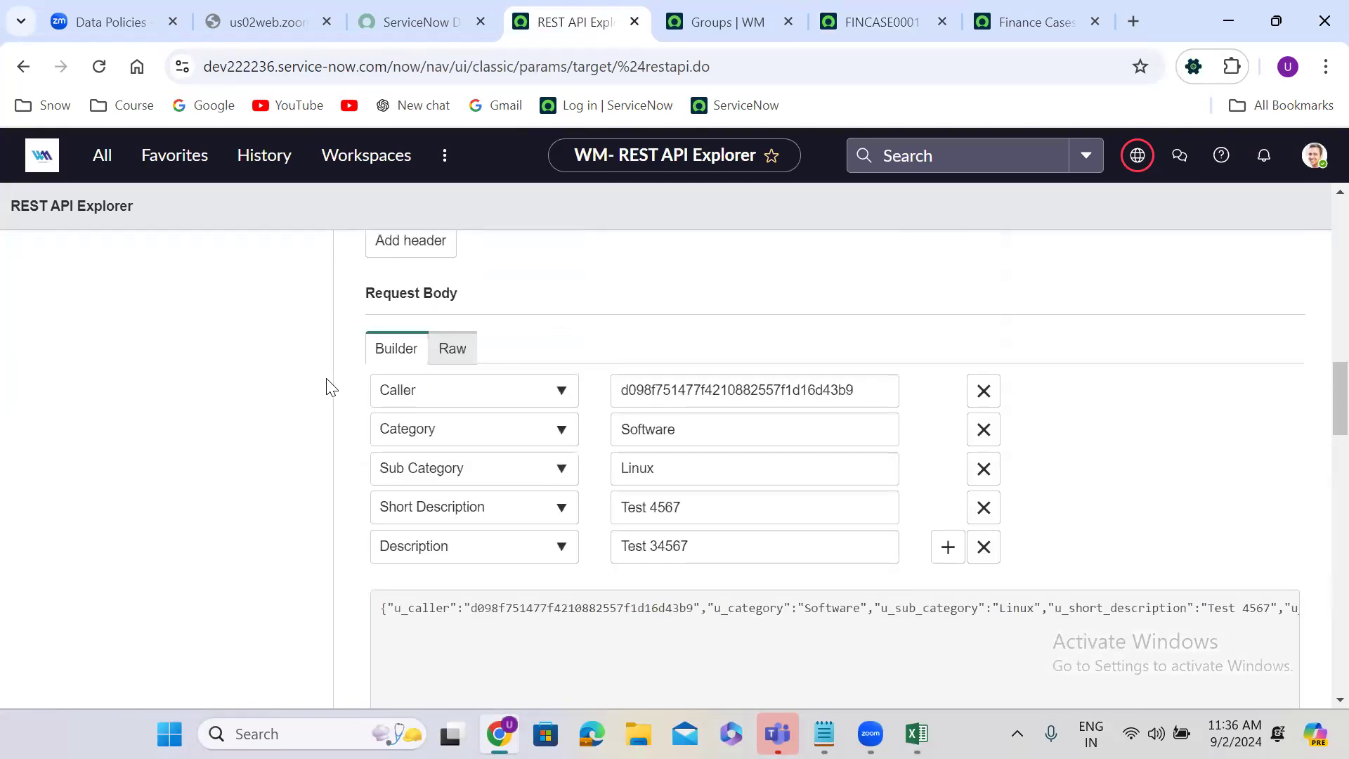
scroll(326, 386, "up", 15)
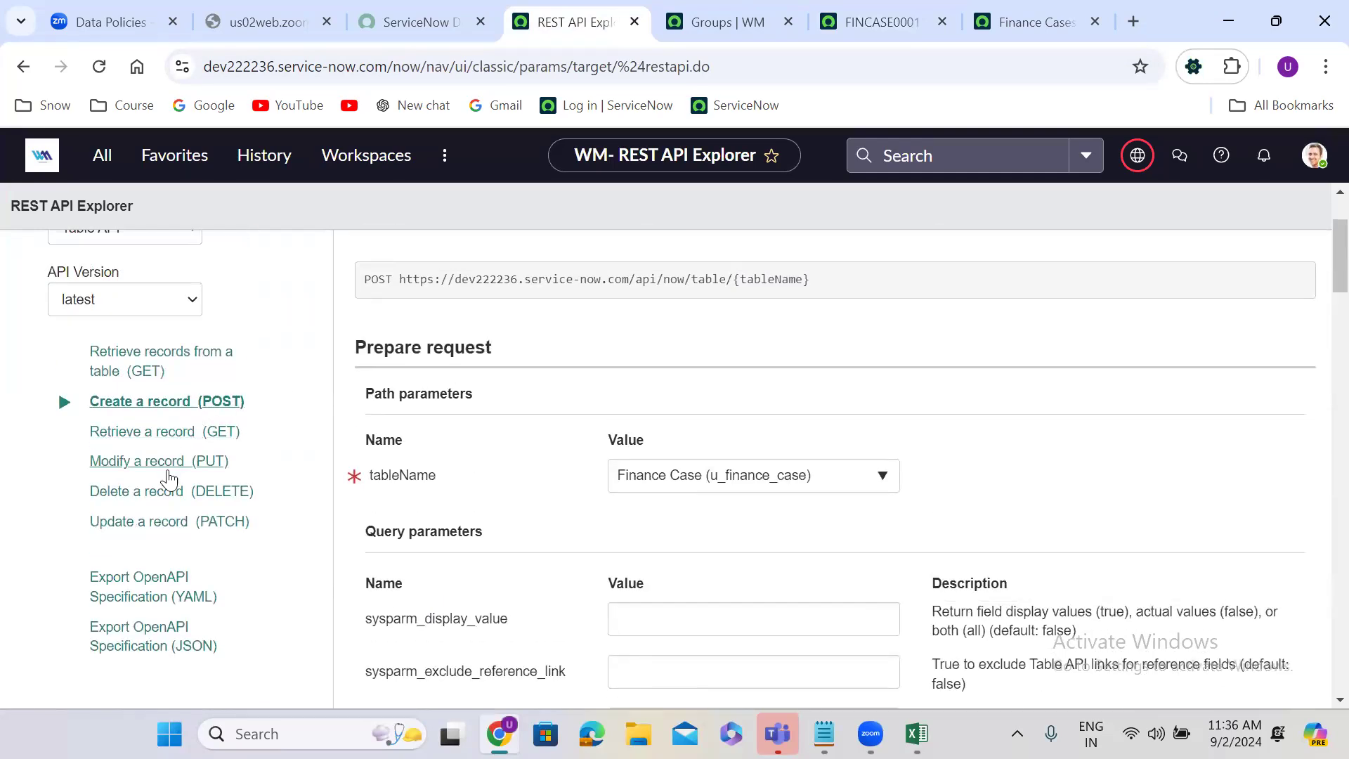
left_click(163, 523)
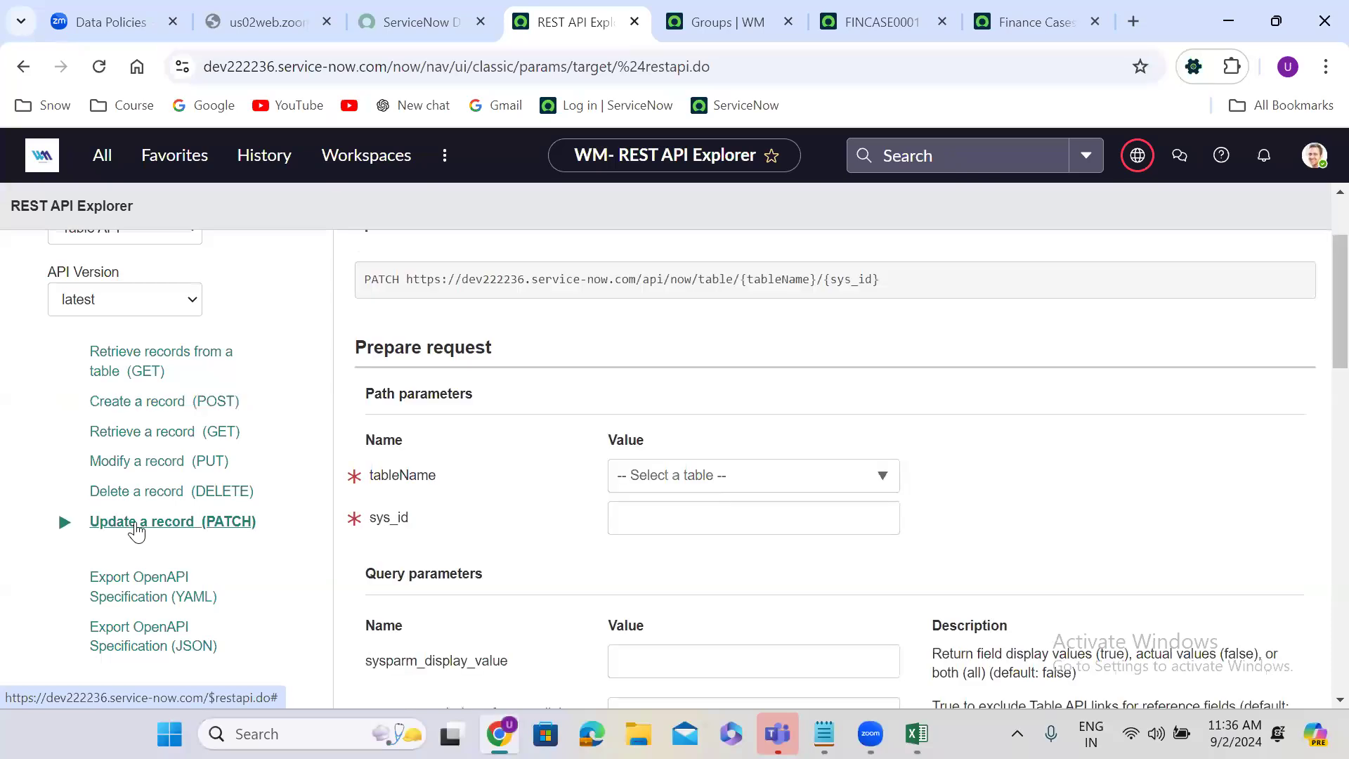
Step: Set the request's table to Finance Case (u_finance_case) and paste the copied record identifier as its sys_id
left_click(700, 479)
type("f")
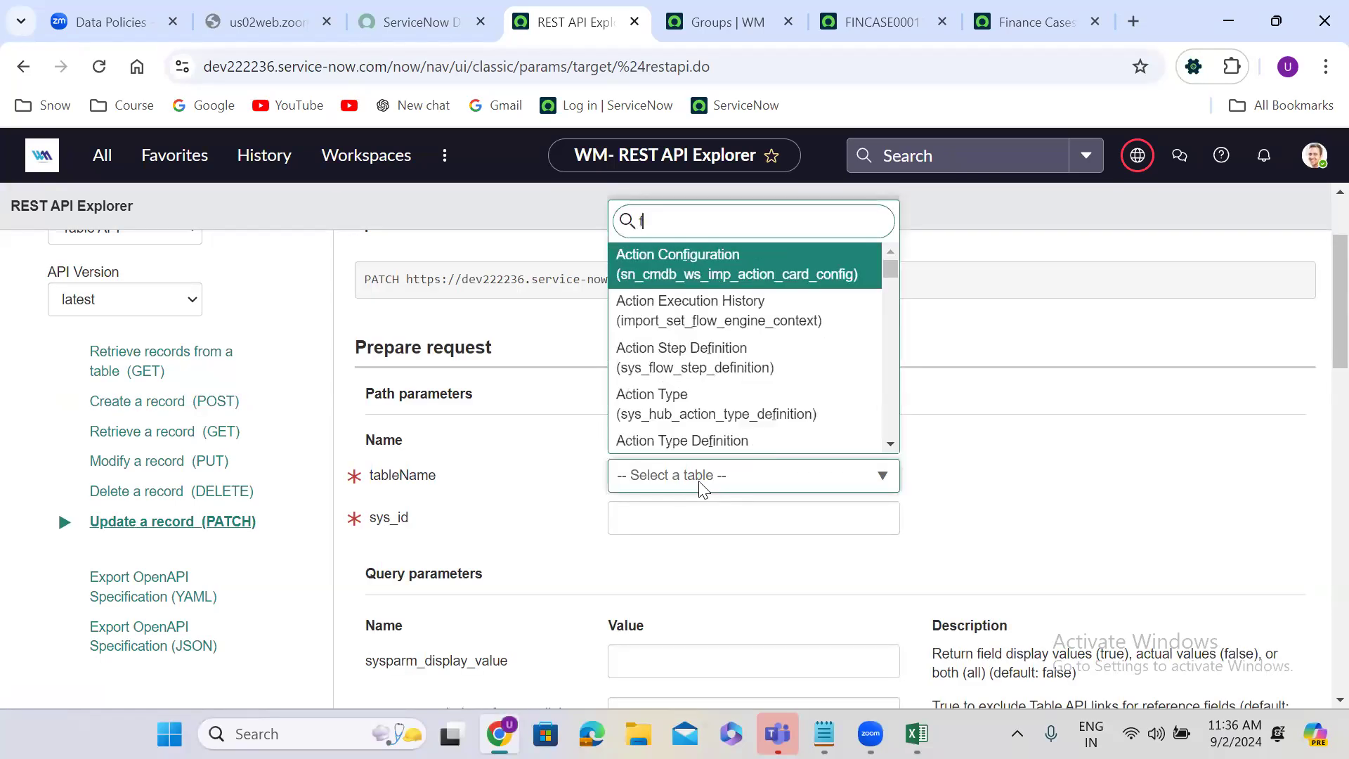
type("inance")
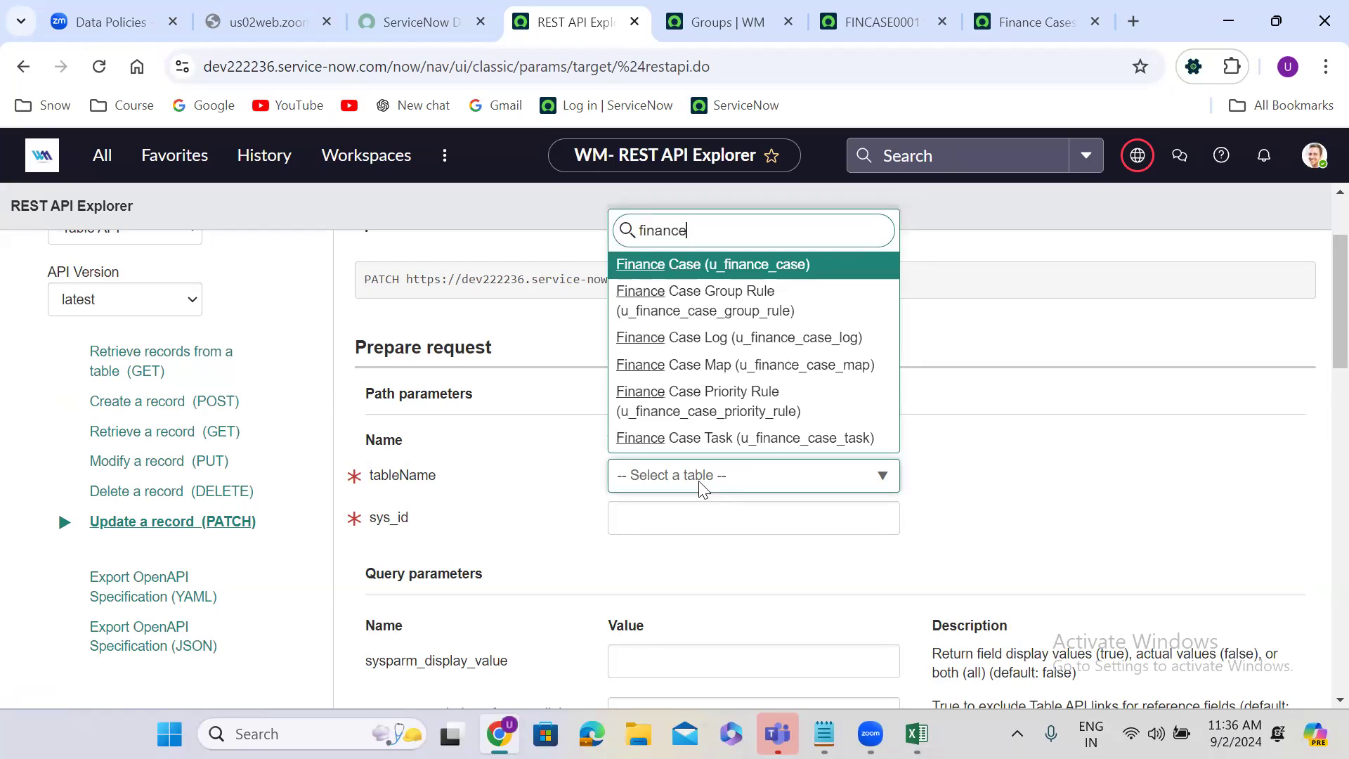
left_click(727, 273)
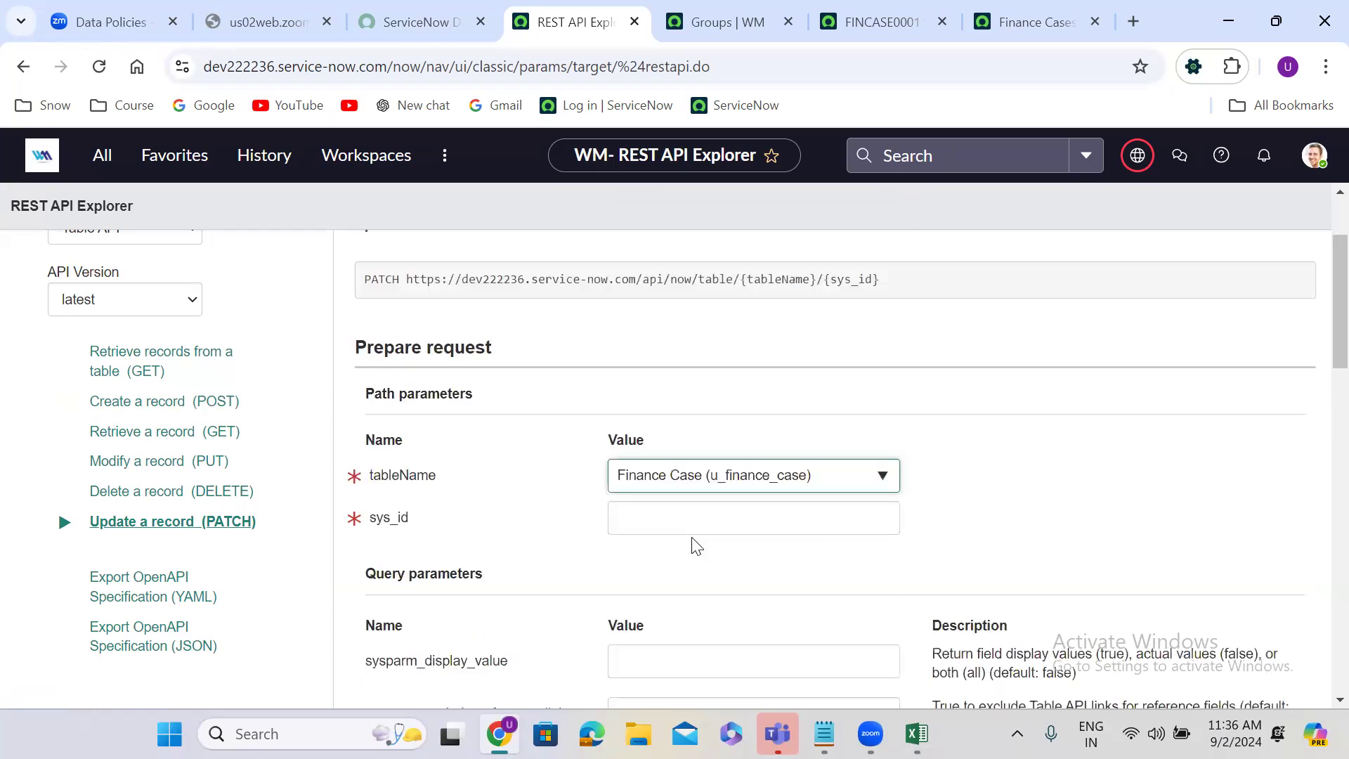
left_click(671, 514)
key("ctrl+v")
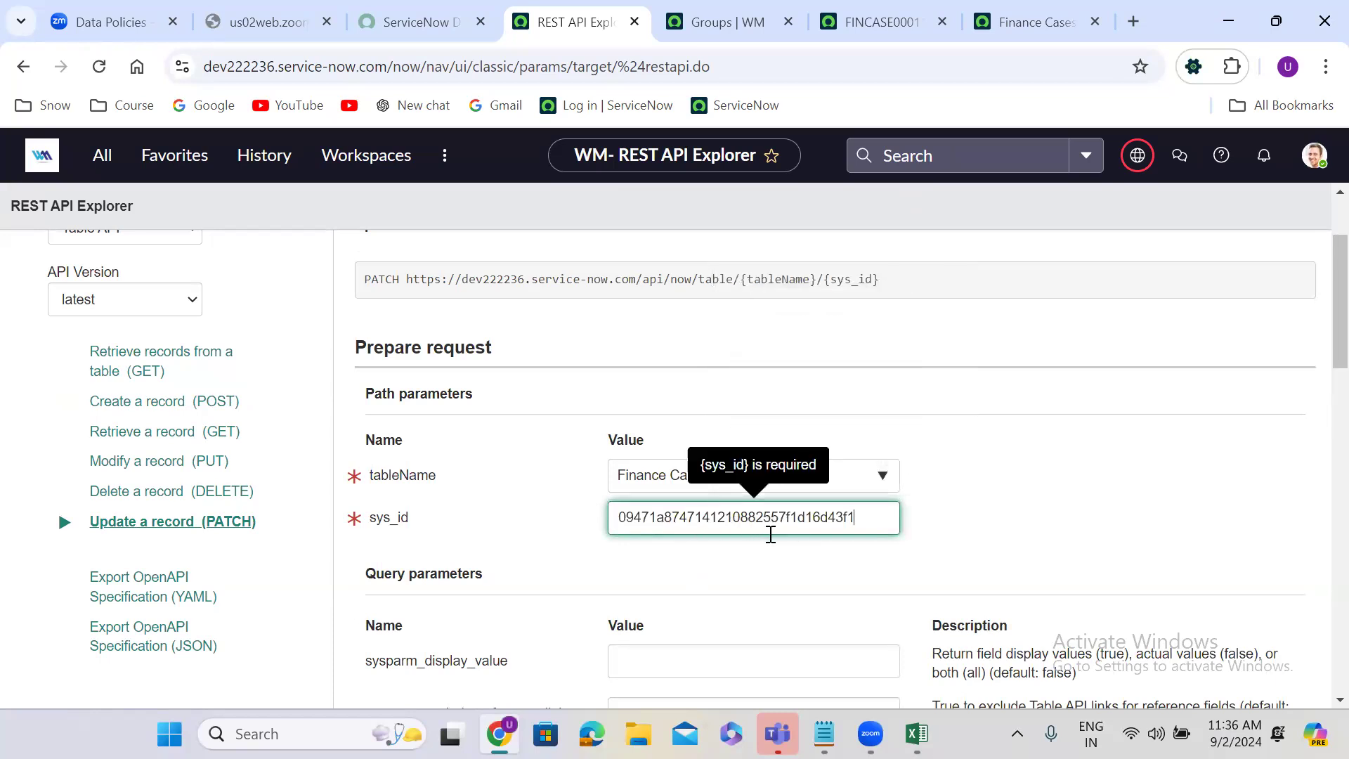
left_click(749, 568)
Step: Add the State field with the value 6 to the PATCH request body
scroll(752, 569, "down", 15)
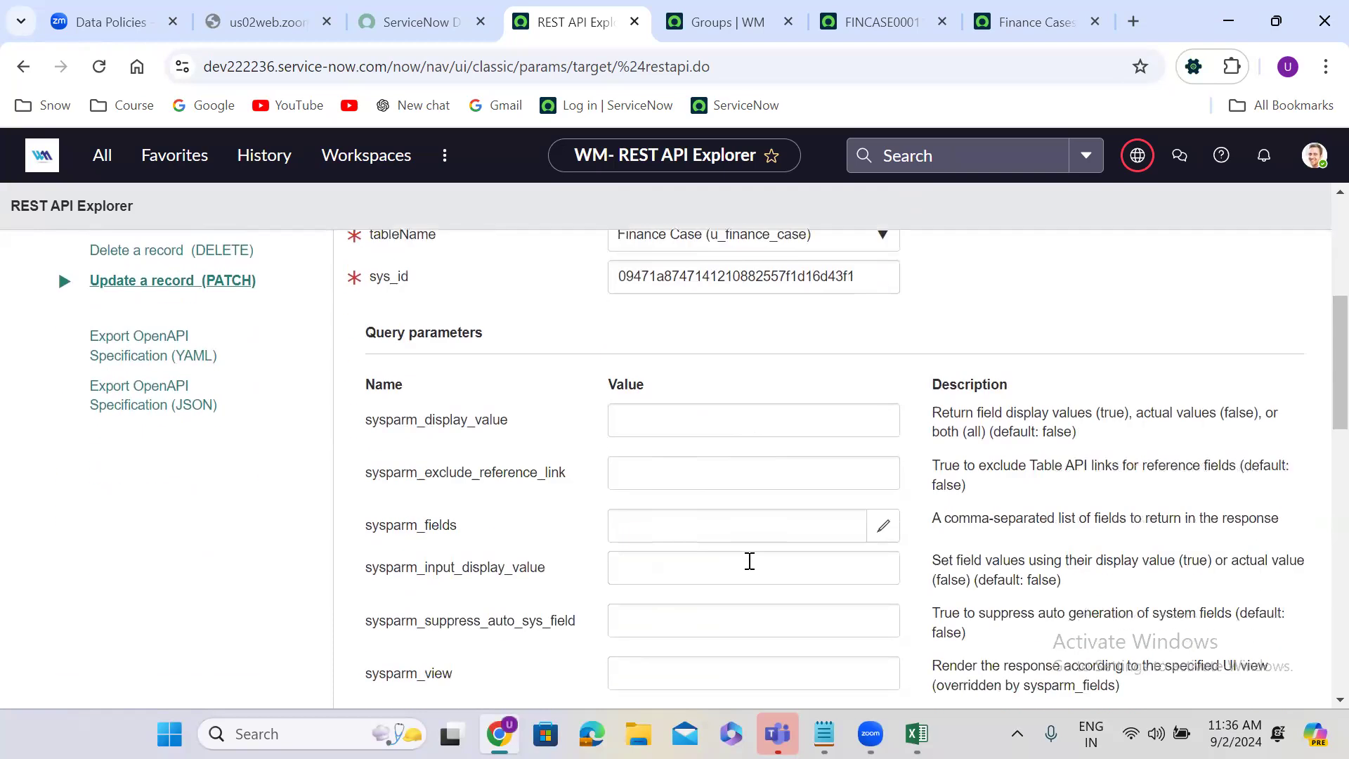
scroll(752, 569, "down", 2)
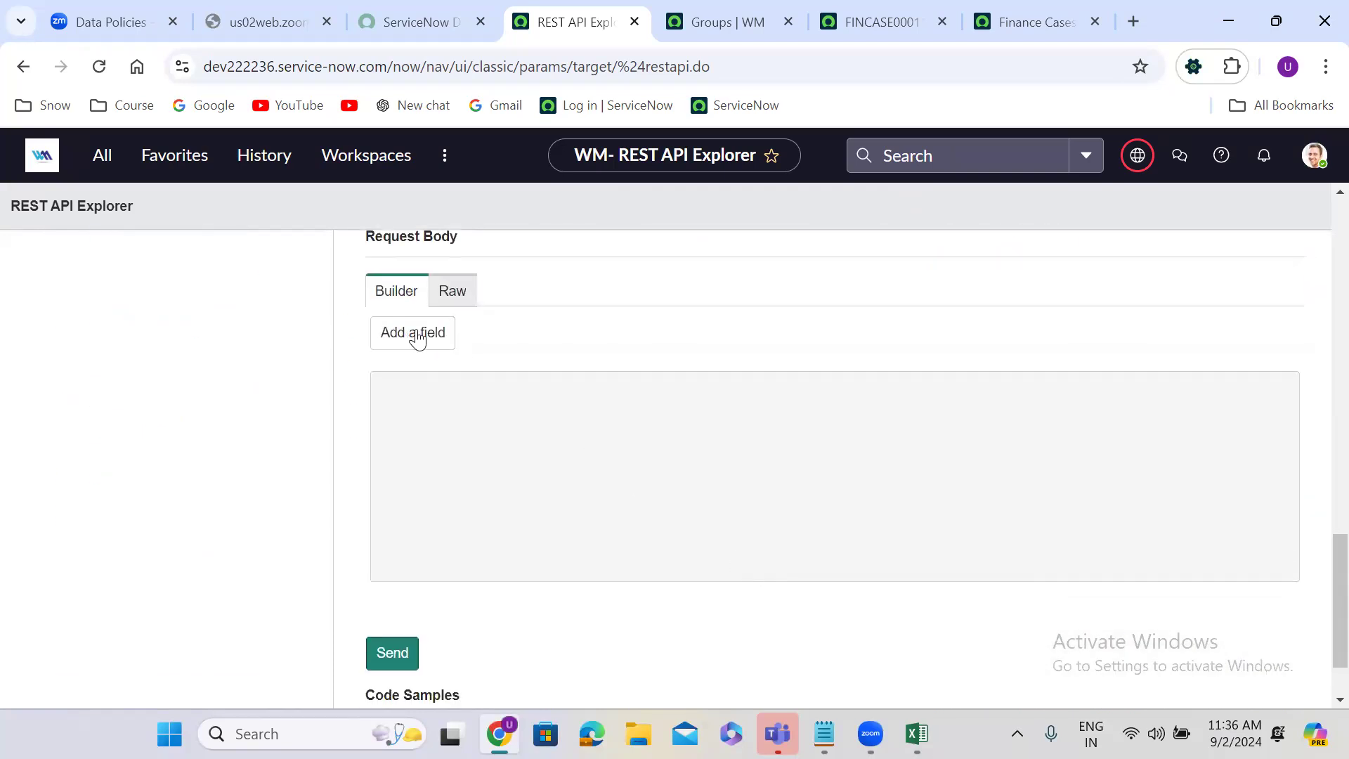
left_click(413, 333)
left_click(424, 336)
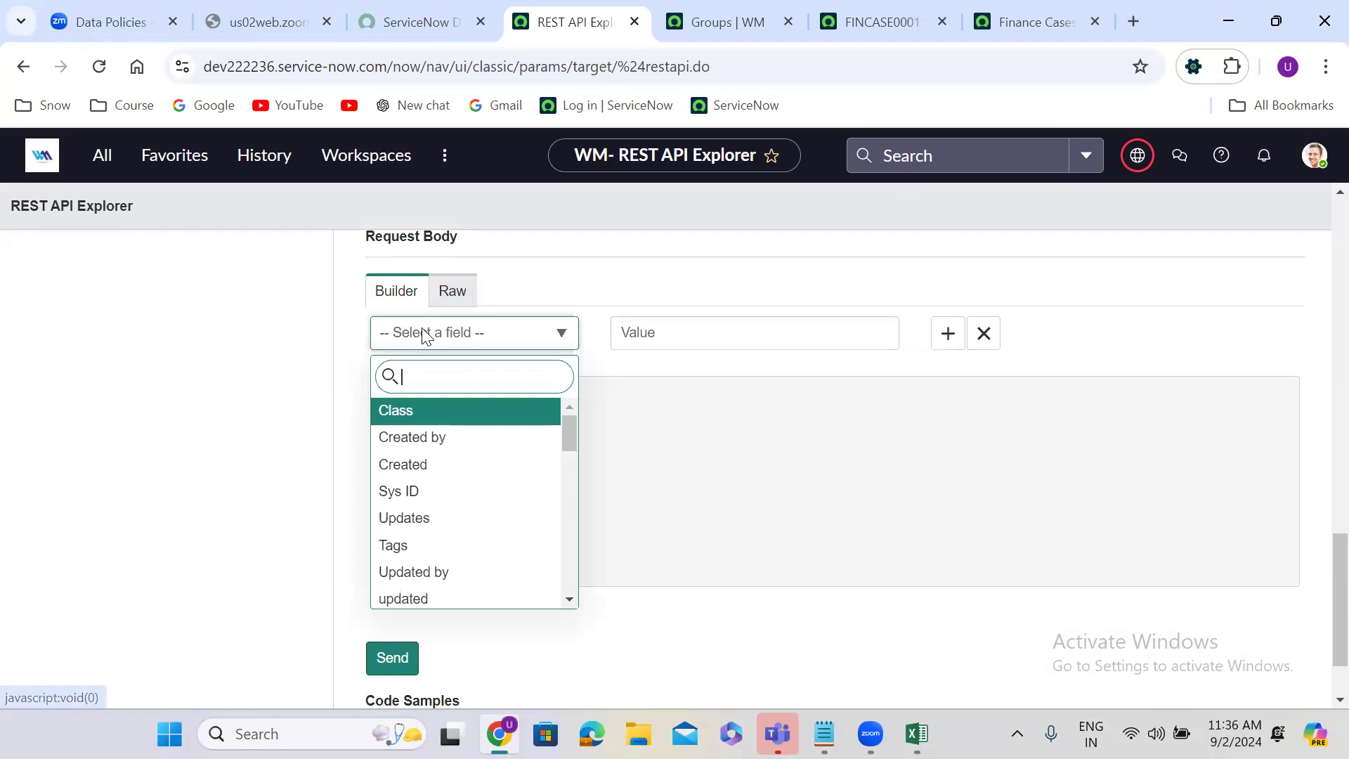
type("sta")
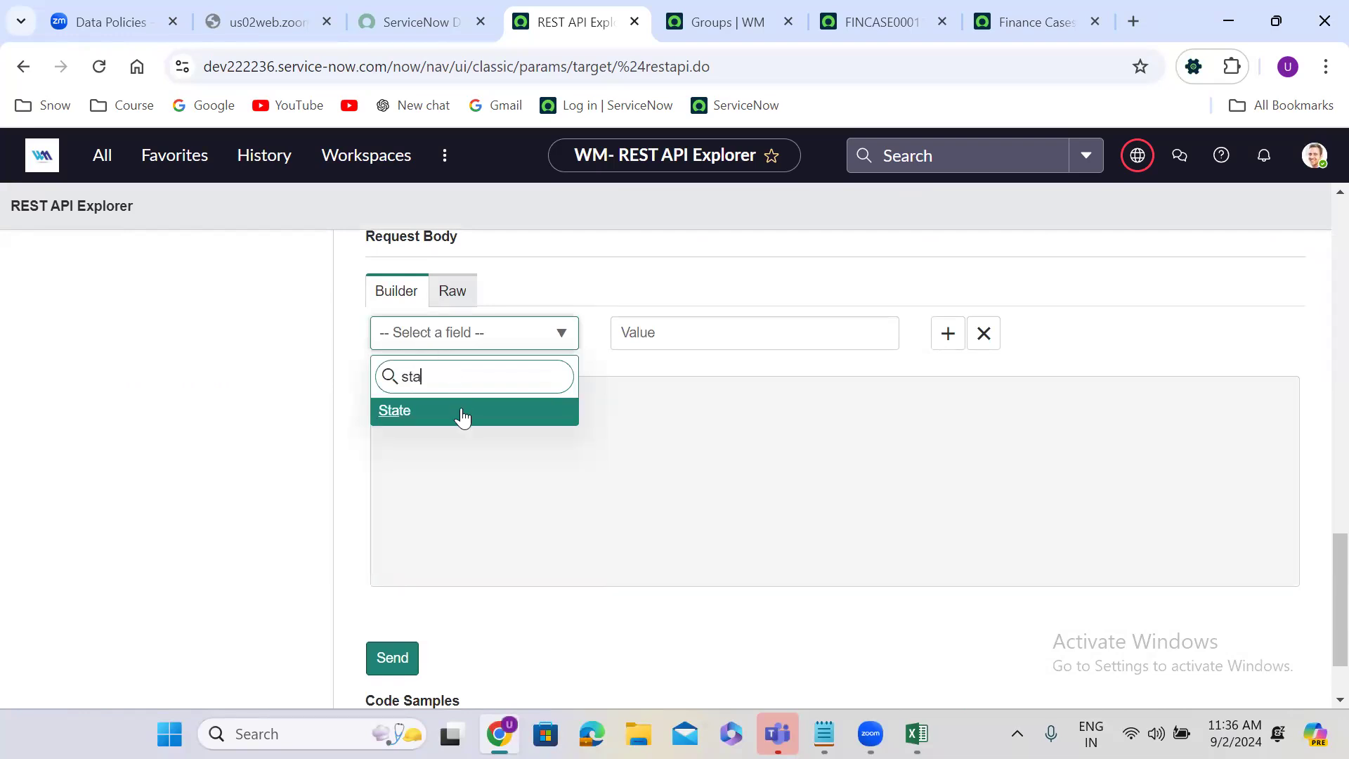
left_click(461, 413)
left_click(647, 335)
type("6")
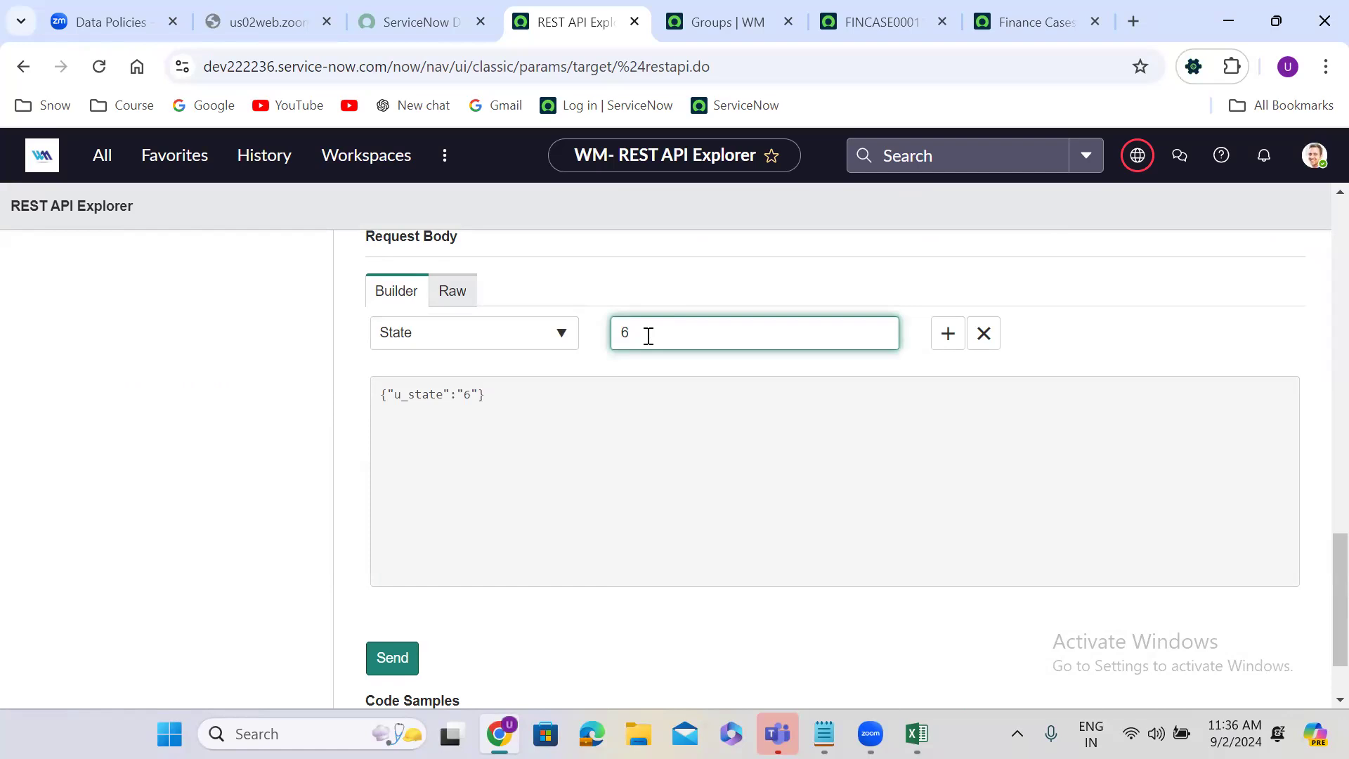
left_click(1089, 363)
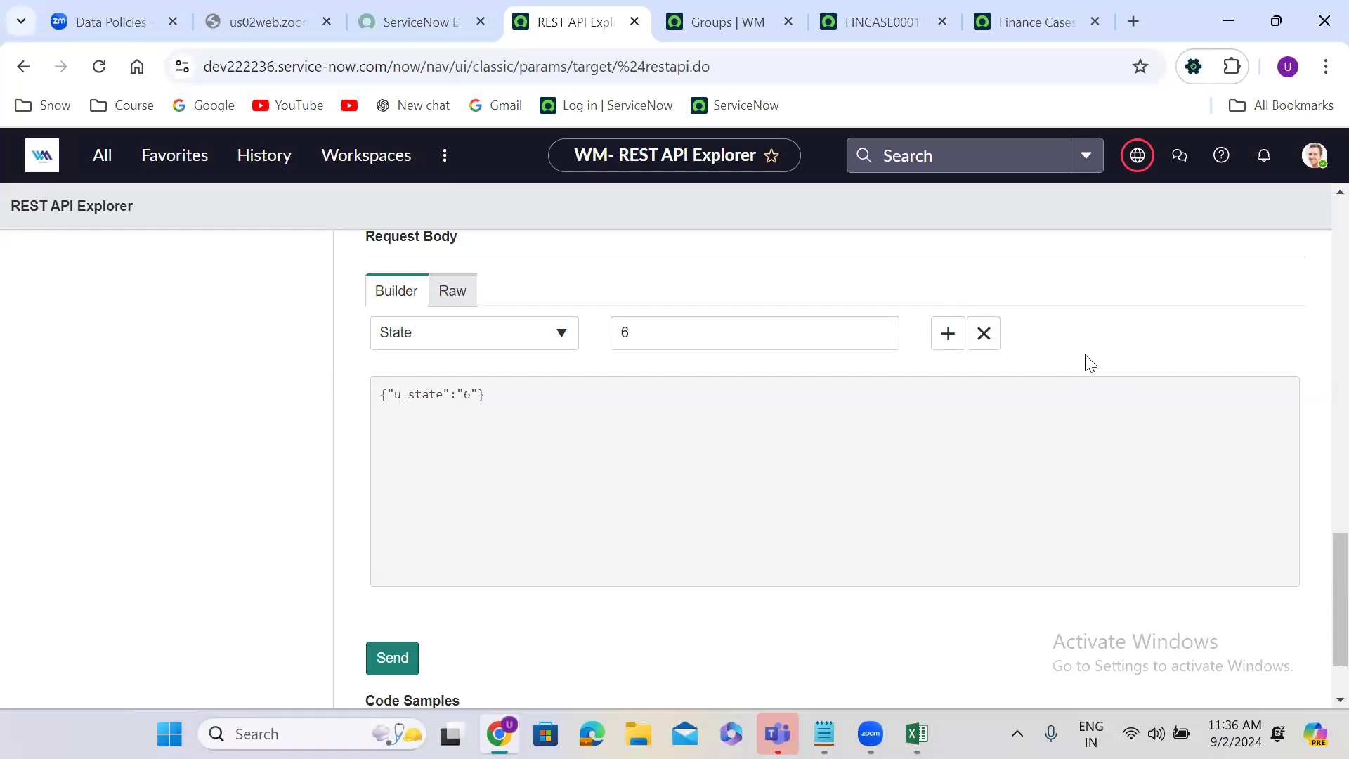
Step: Send the PATCH request, confirm the data modification, and reload the finance case to check its State and resolution fields
left_click(383, 661)
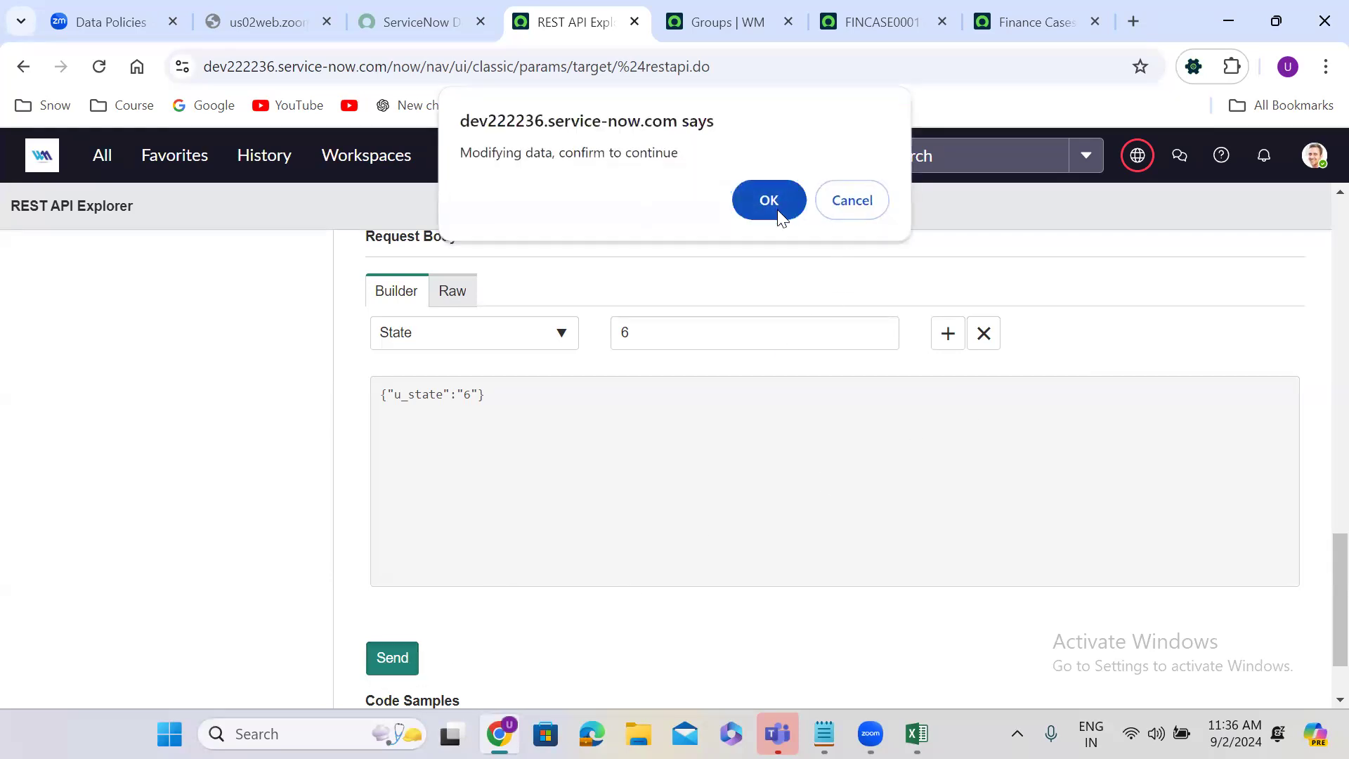
left_click(777, 209)
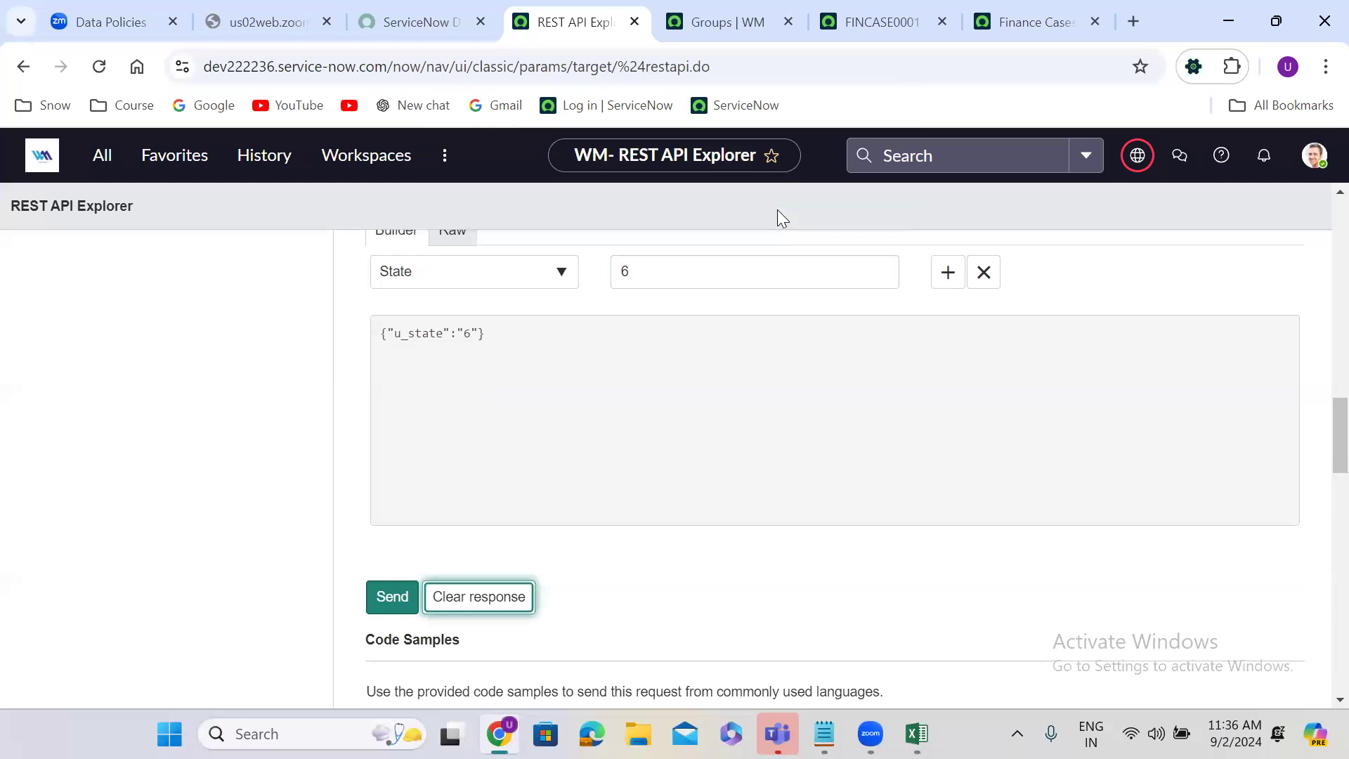
left_click(871, 18)
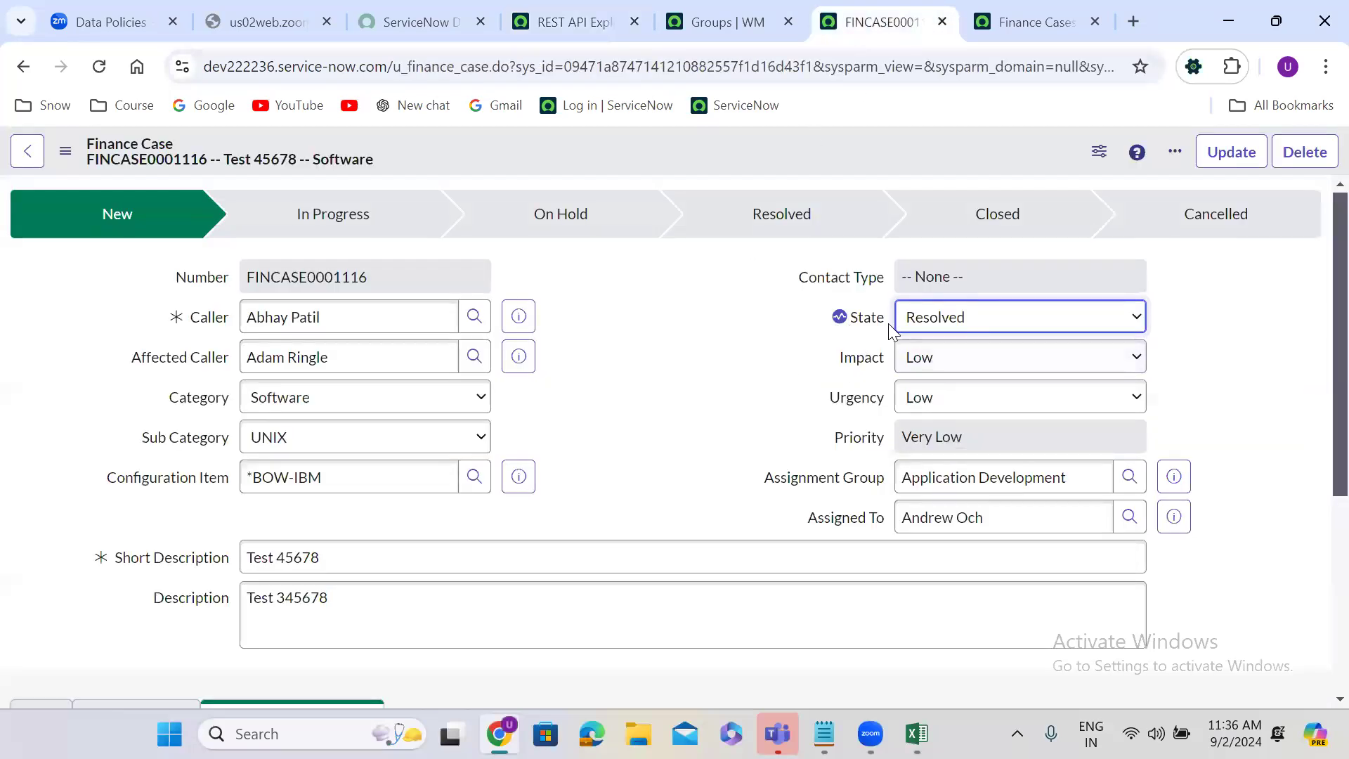
left_click(99, 66)
left_click(563, 331)
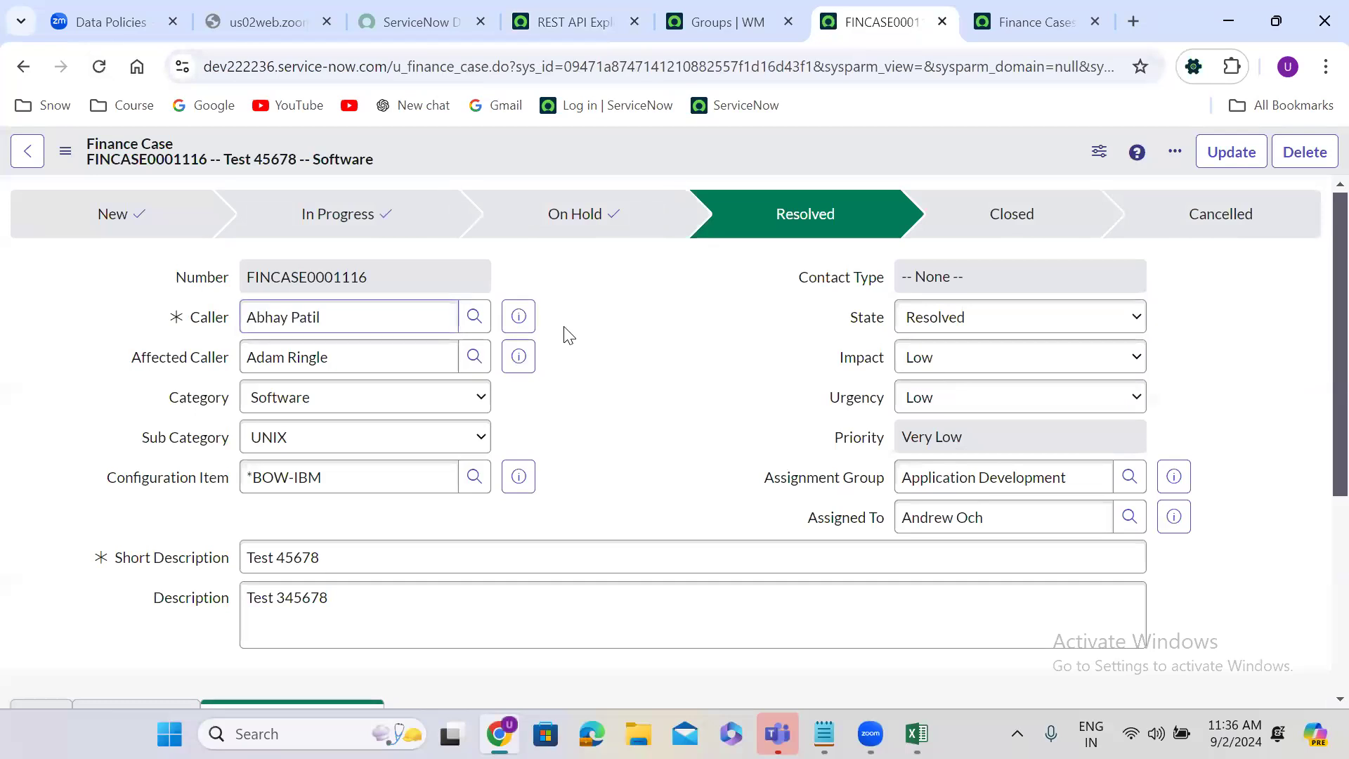
scroll(565, 333, "down", 5)
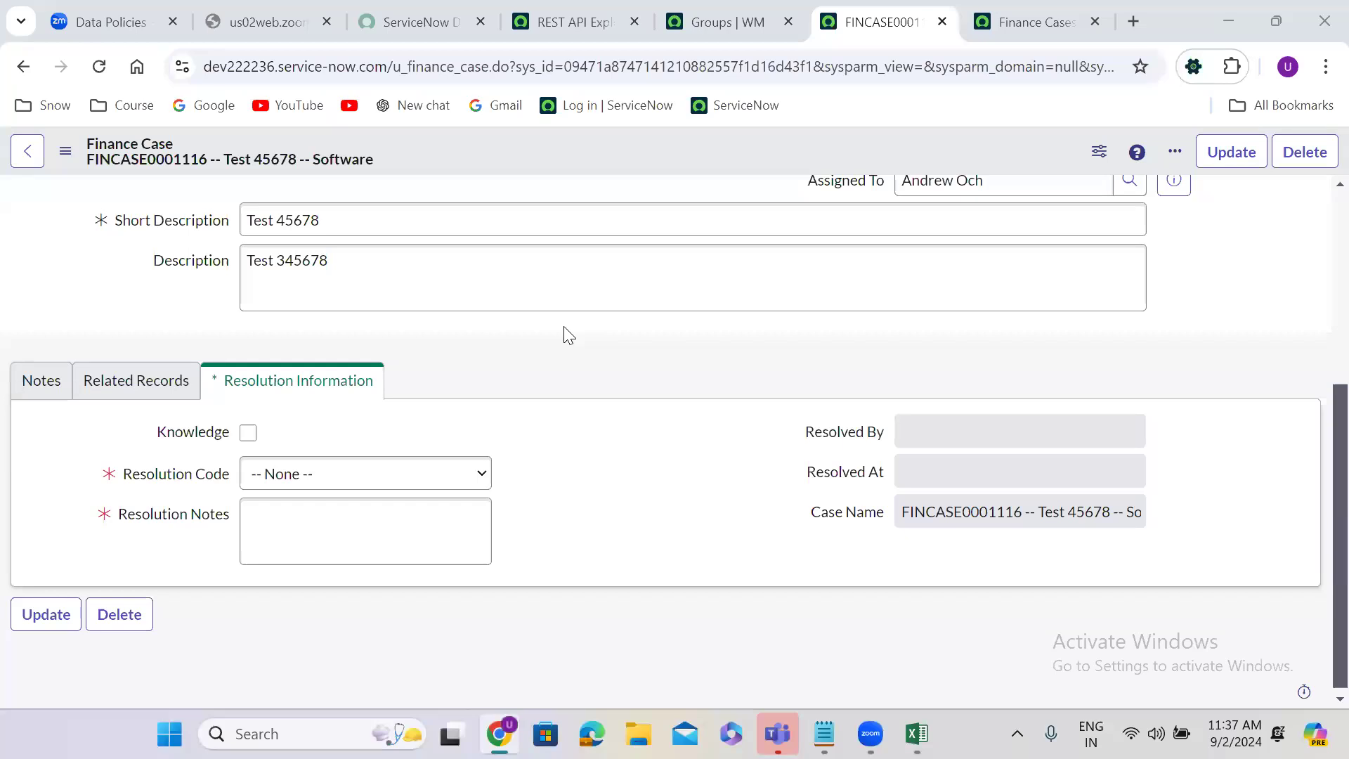
Step: Revisit the Data Policies whiteboard, and open the background script page in a duplicate of the REST API Explorer tab
left_click(134, 21)
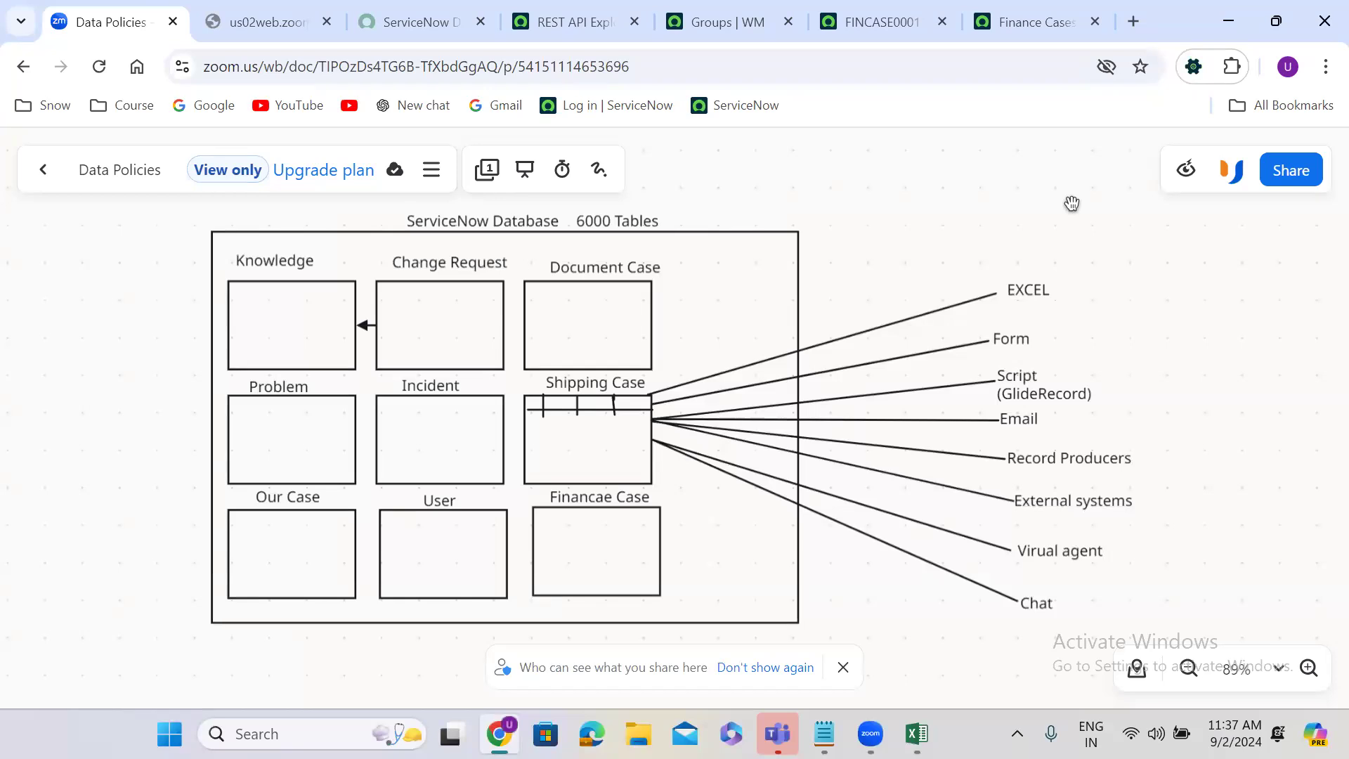
left_click(576, 22)
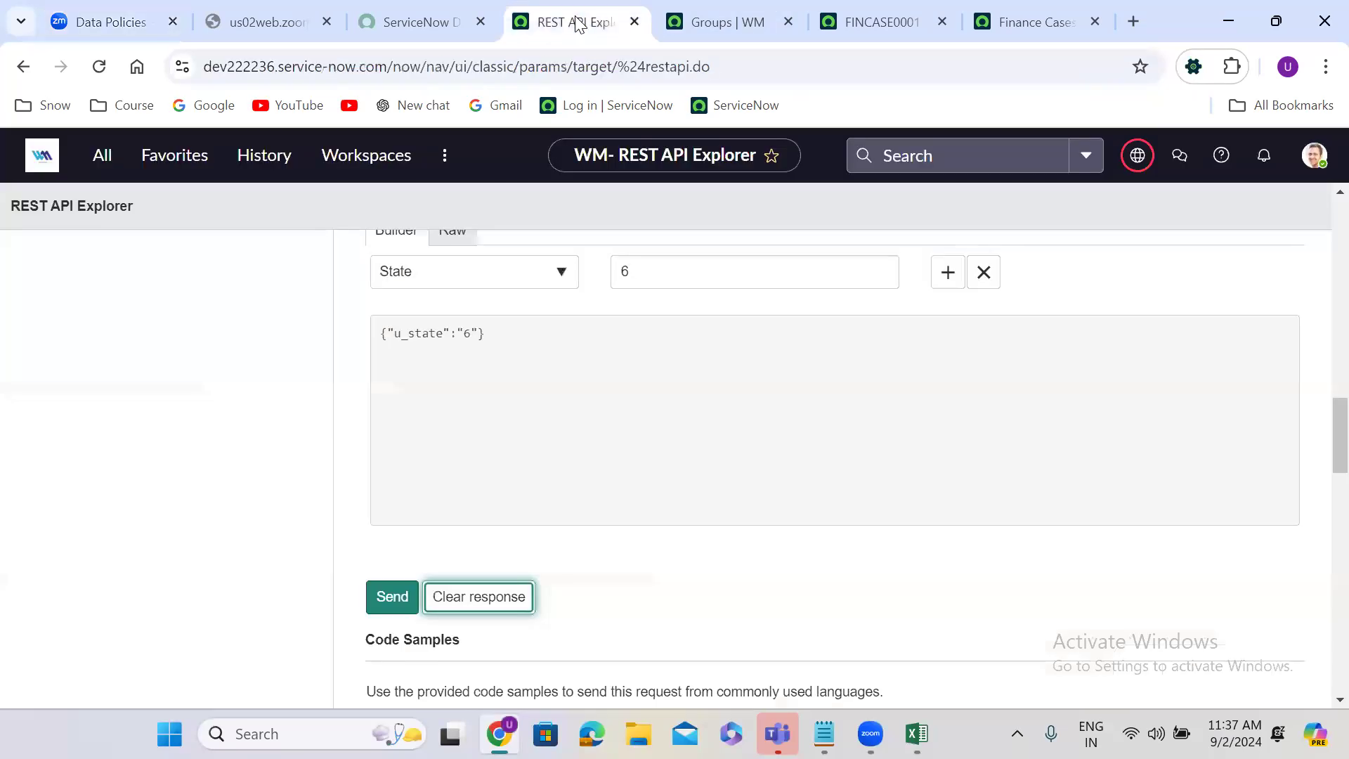
right_click(576, 22)
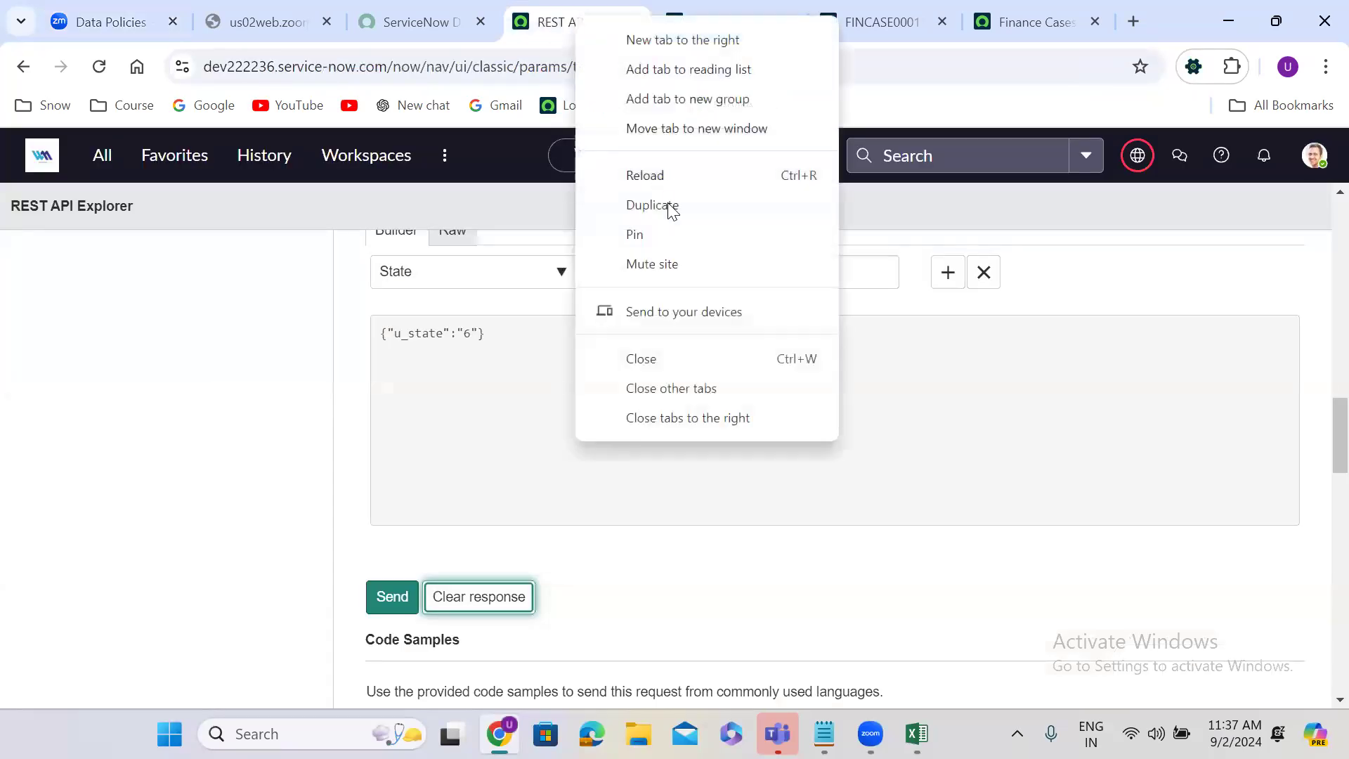
left_click(676, 221)
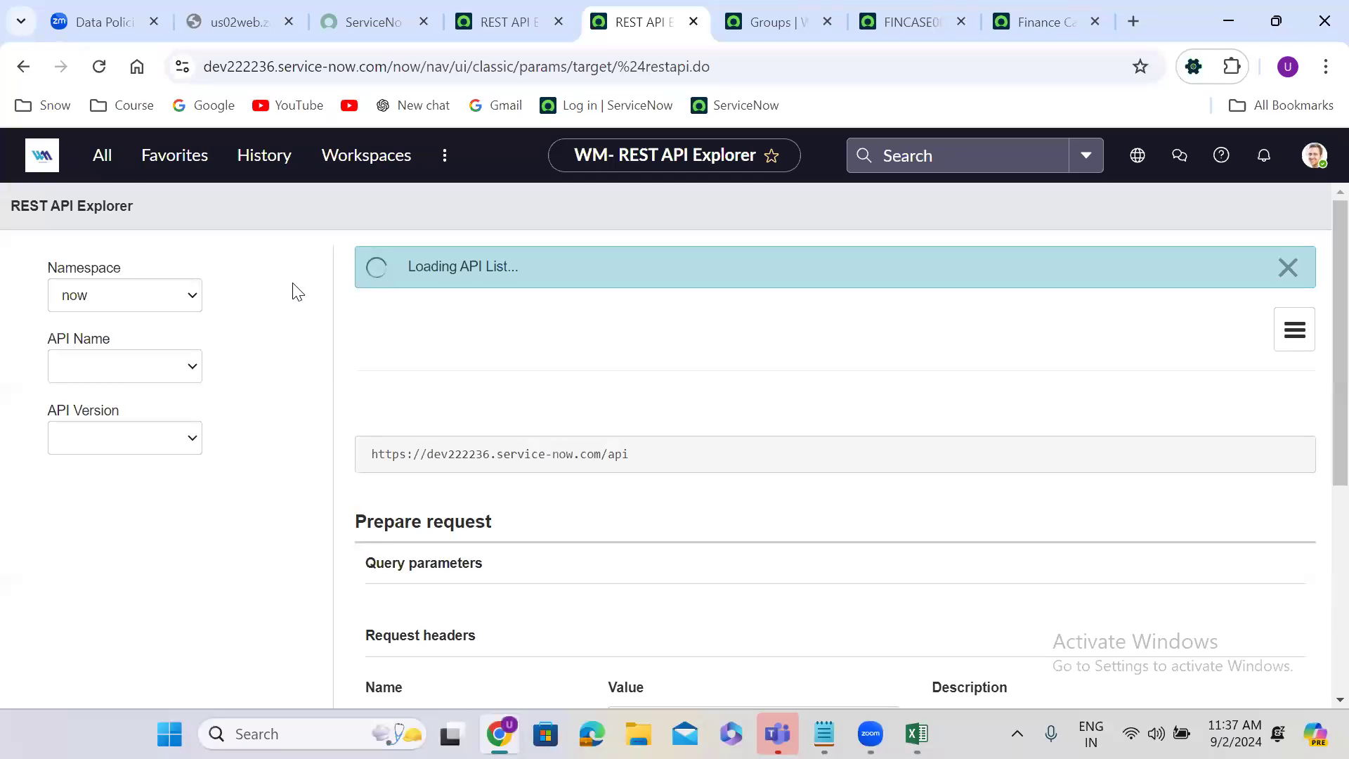
key("ctrl+slash")
type("bg")
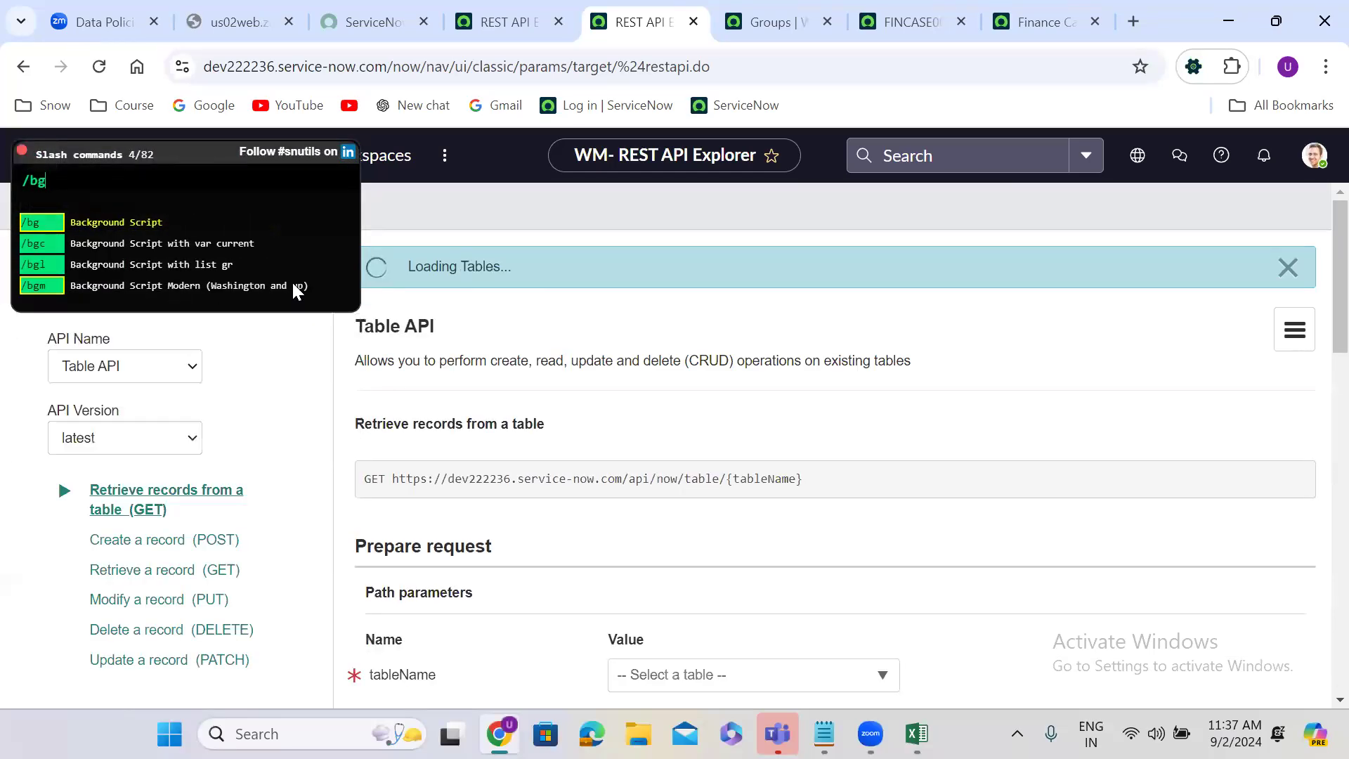
key("Return")
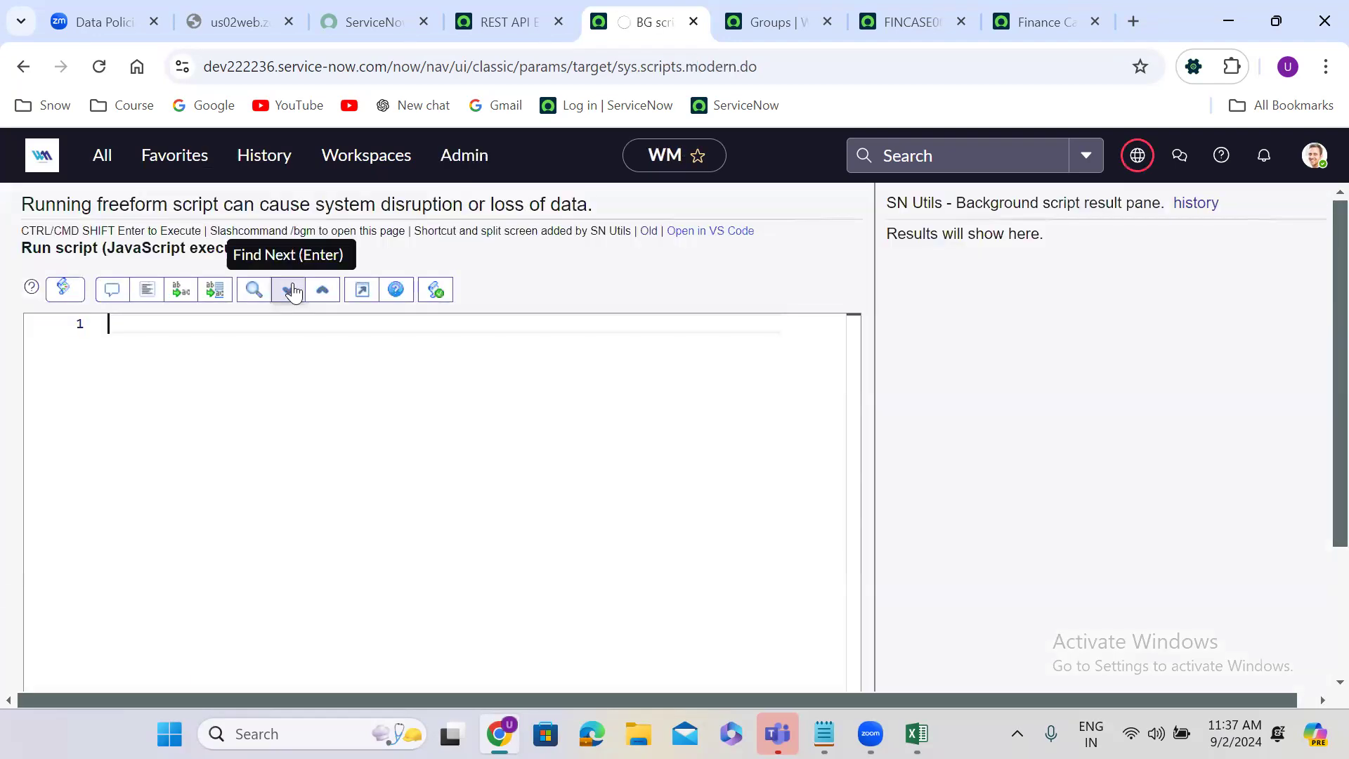
Step: Insert the GlideRecord query snippet into the script and set its table to u_finance_case
type("vargr")
key("Return")
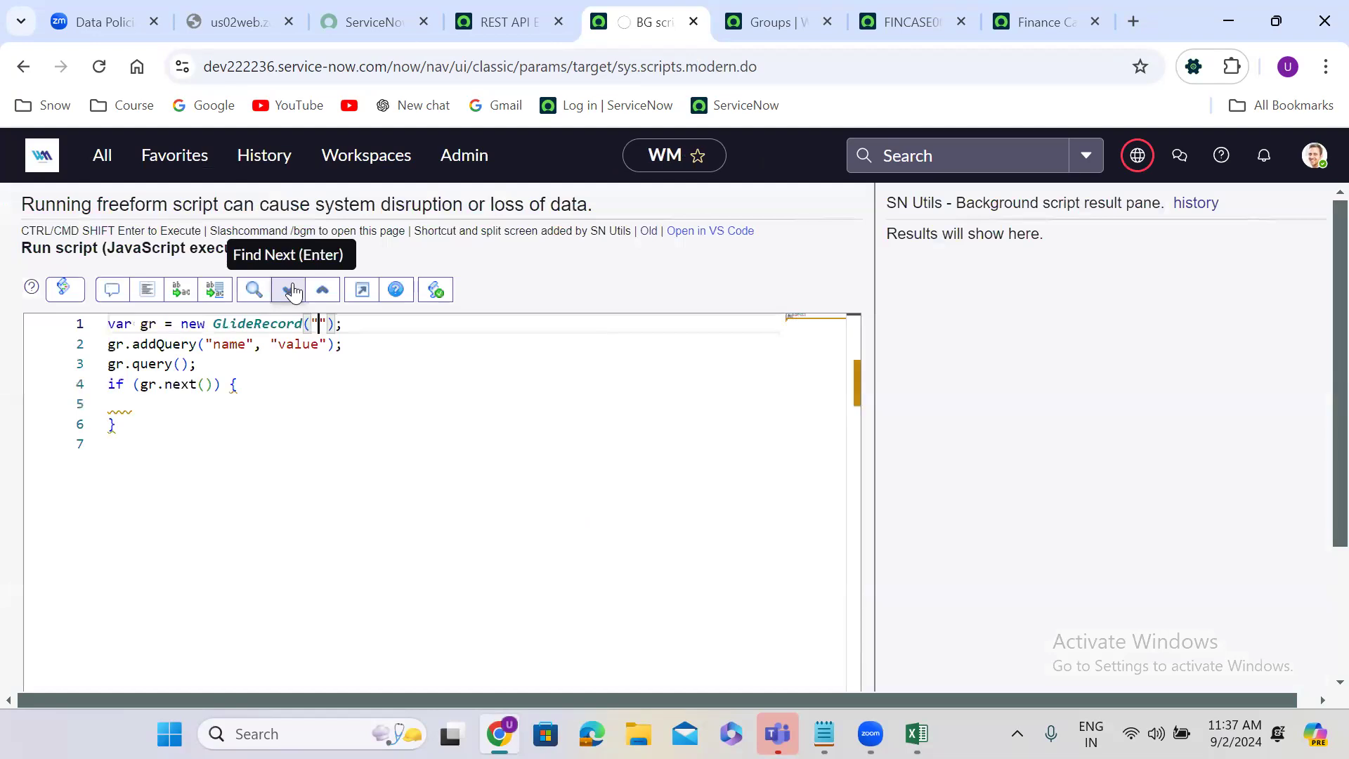
type("u_financ")
type("e_case")
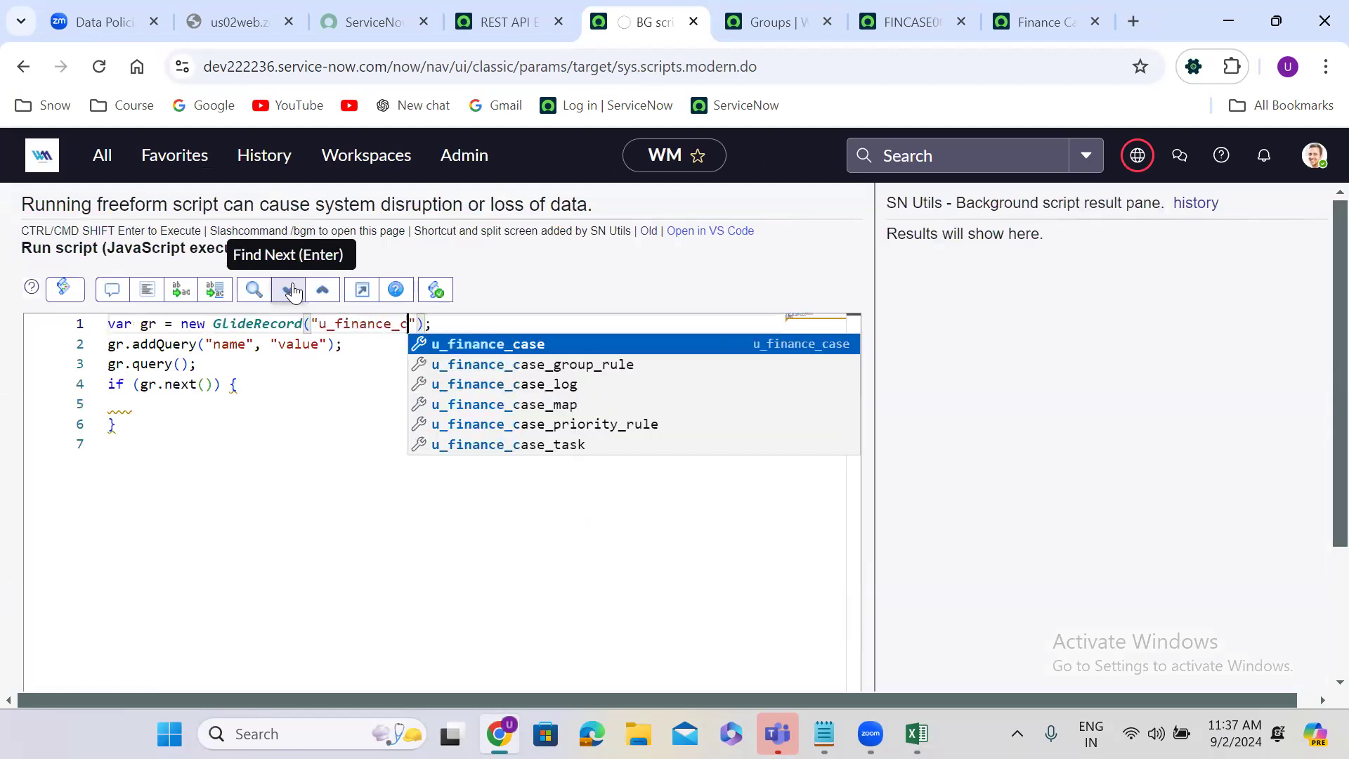
Step: Make the addQuery line match sys_id against the copied finance case record identifier
double_click(226, 343)
type("sys")
type("_id")
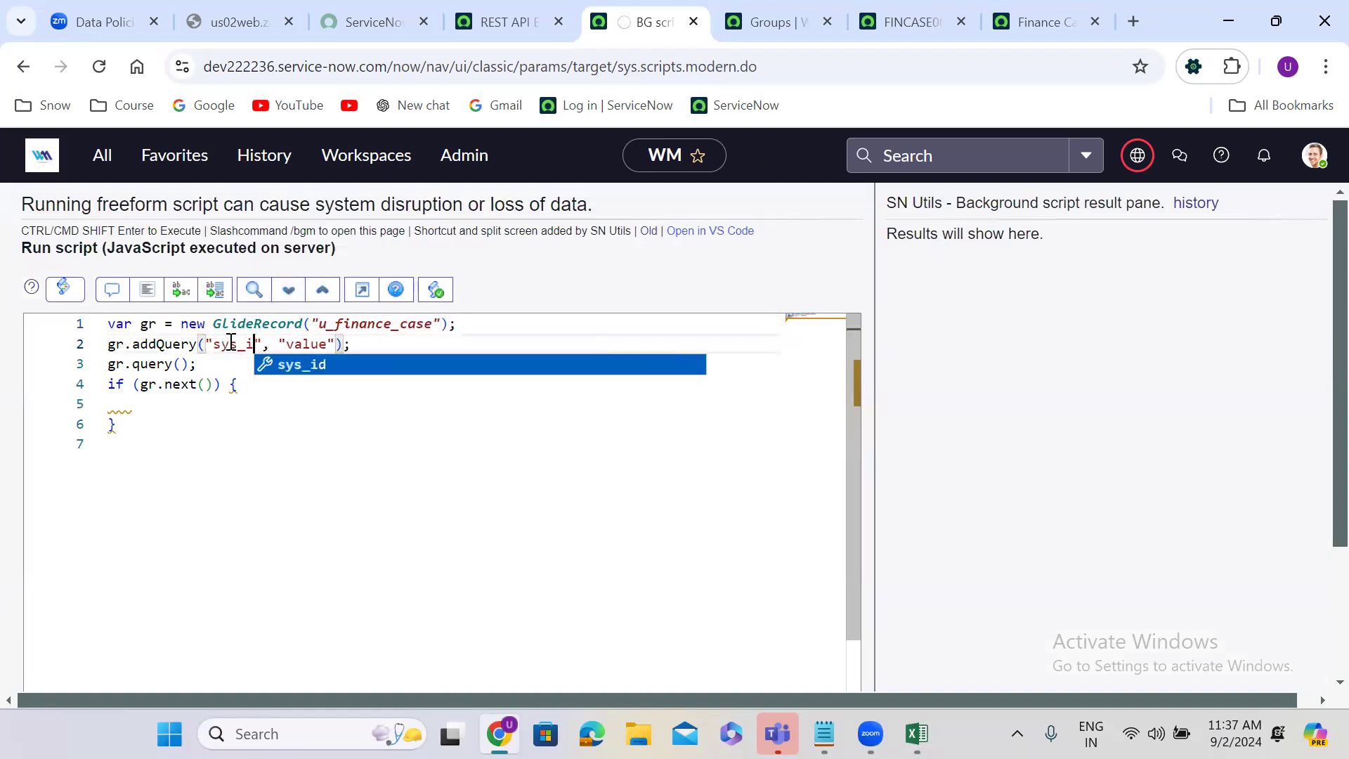
left_click(310, 344)
double_click(311, 344)
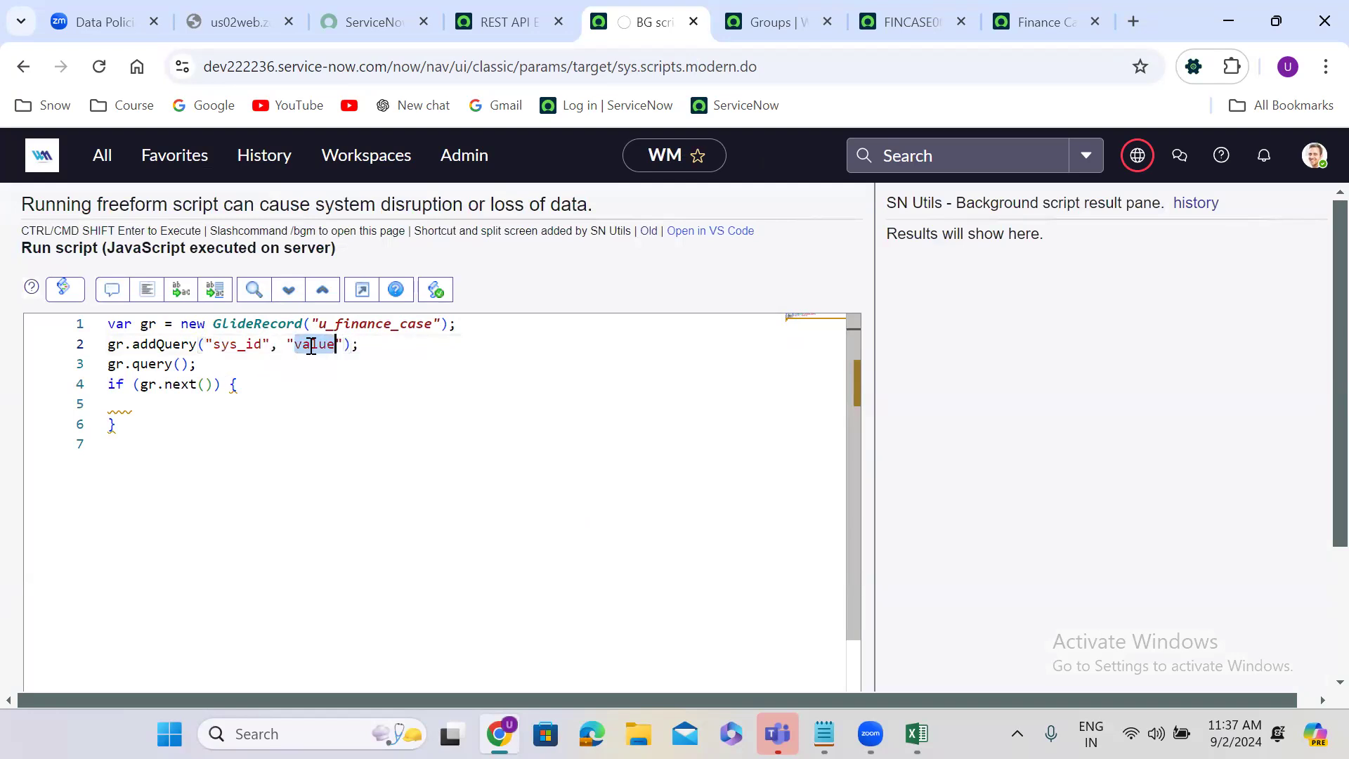
key("ctrl+v")
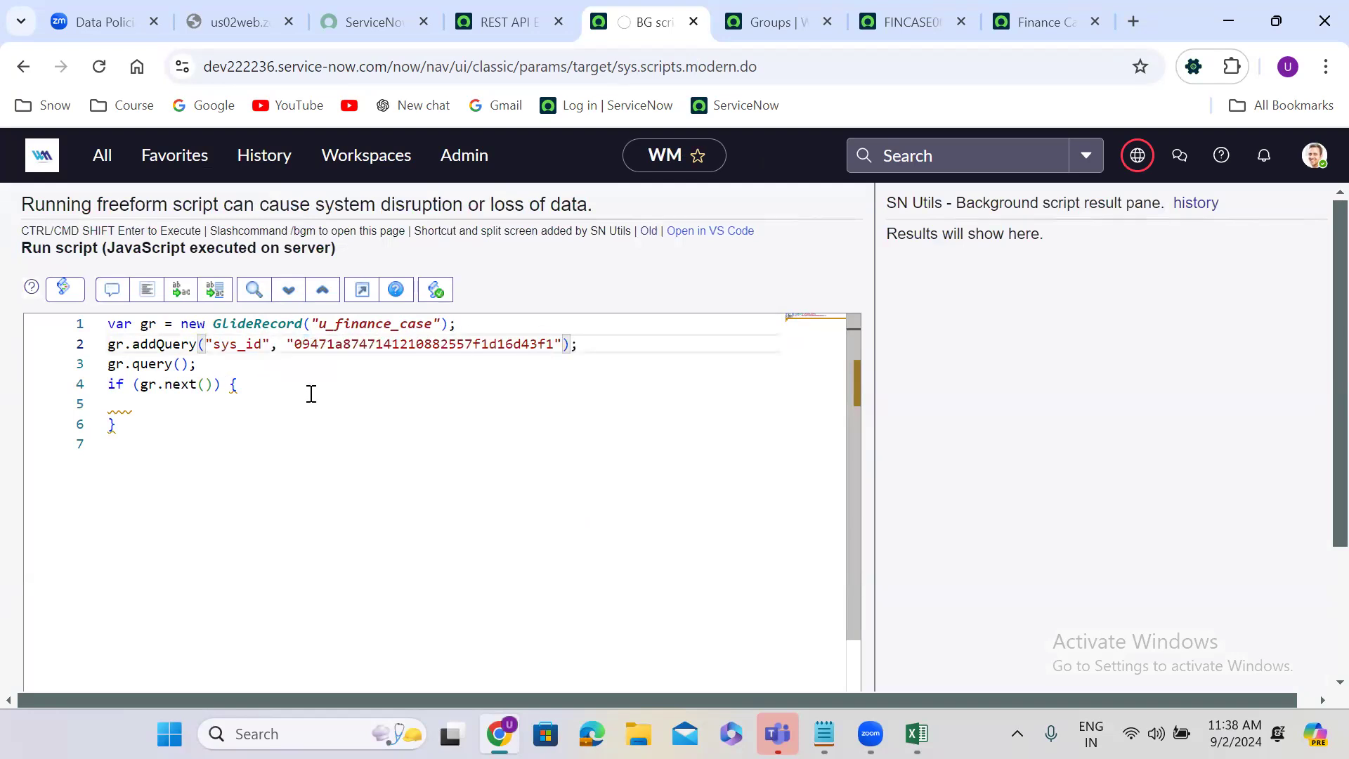
Step: Inside the if block, add gr.u_state = 6; followed by gr.update(); to resolve the matched case
left_click(141, 403)
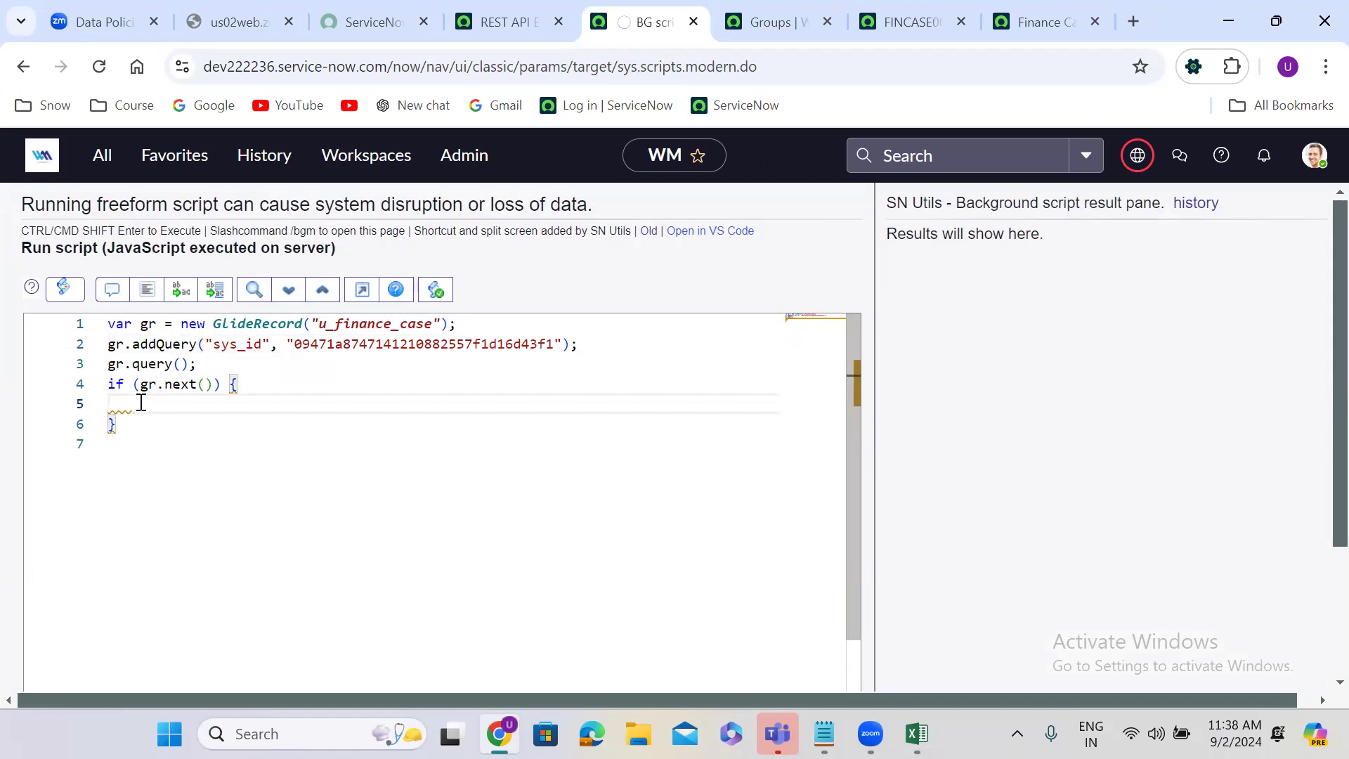
type("gr.u_state = 6;")
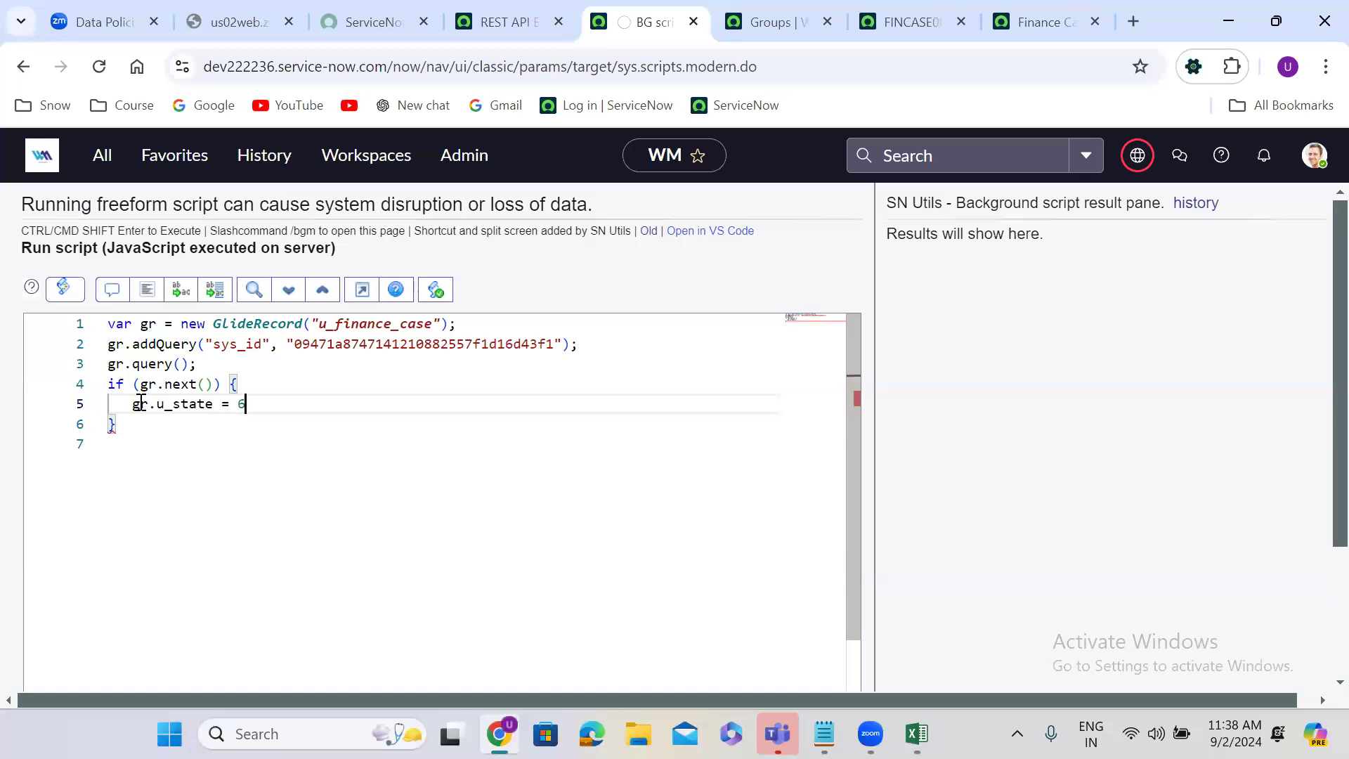
key("Return")
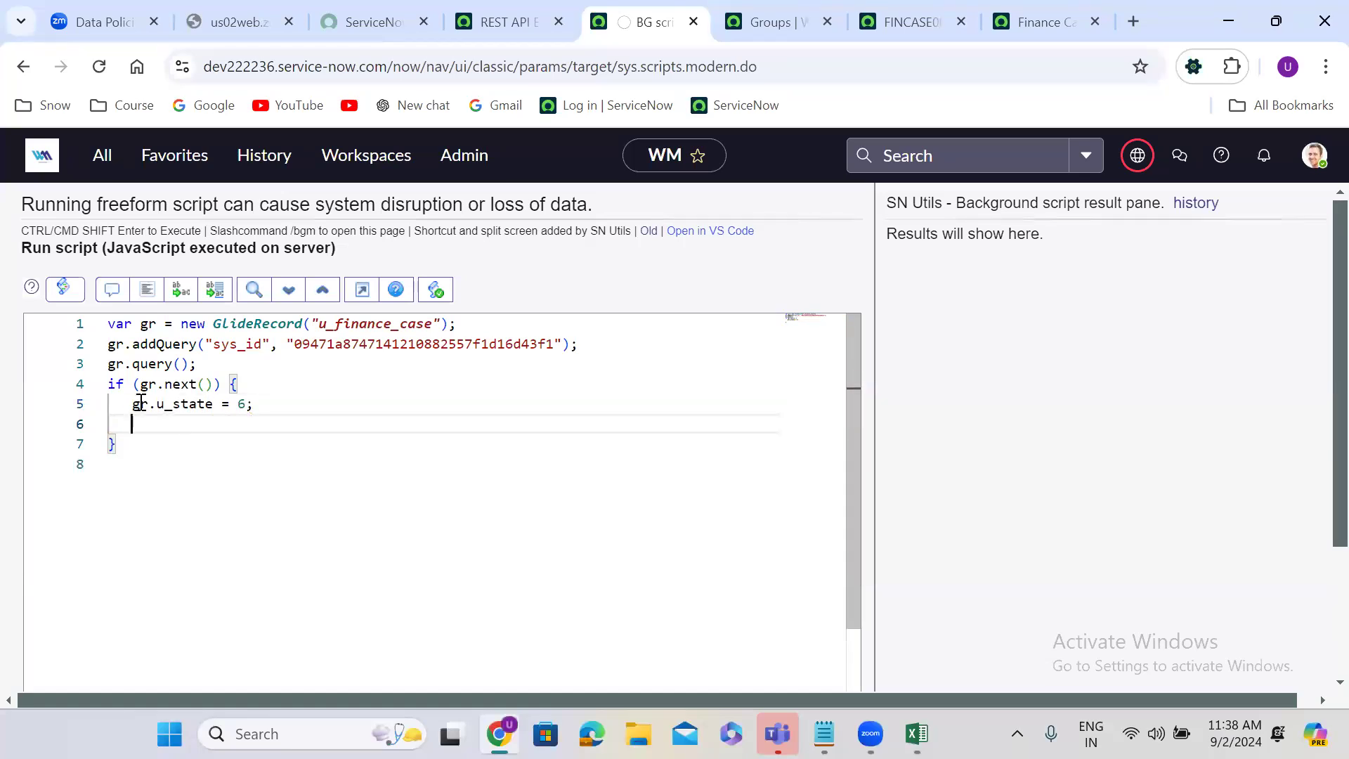
type("gr.")
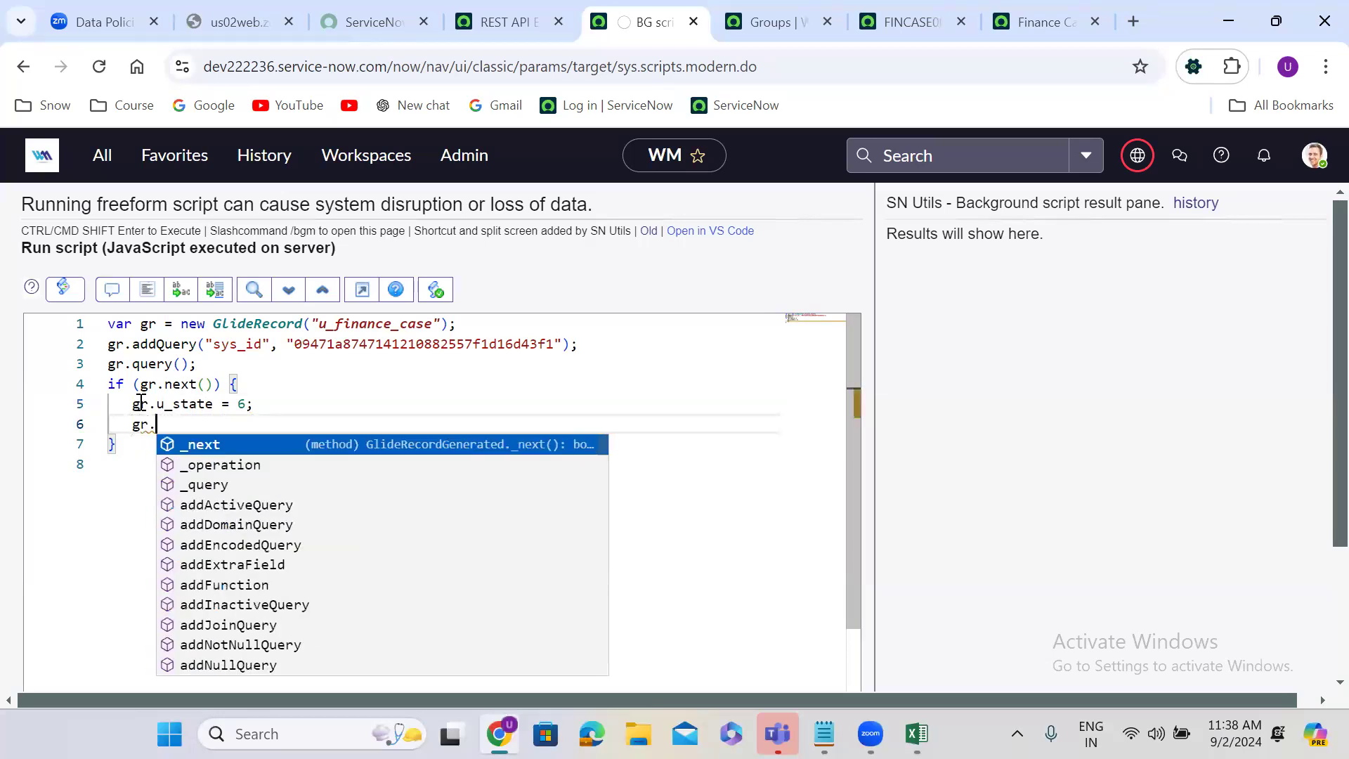
type("update()l")
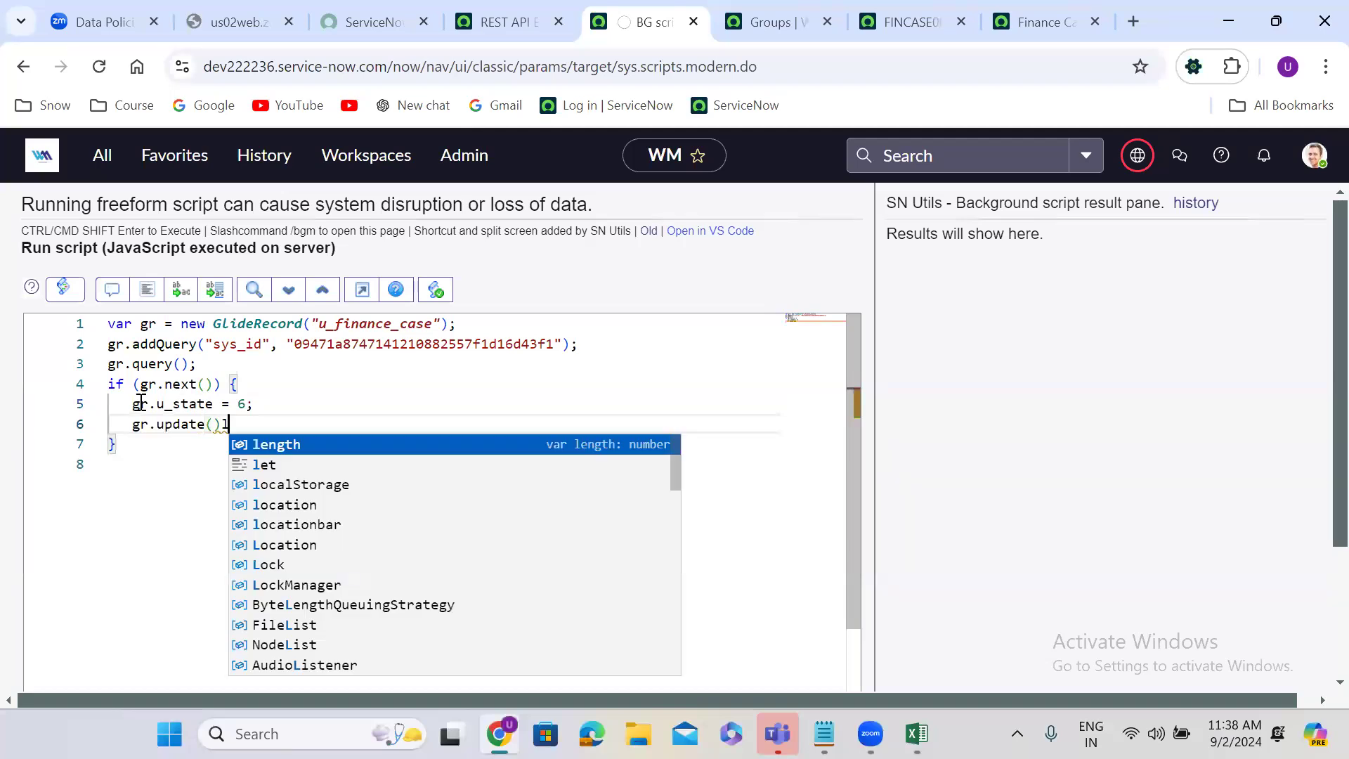
key("BackSpace")
type(";")
Step: Return to the finance case form, set its State to In Progress, and save the record
left_click(901, 23)
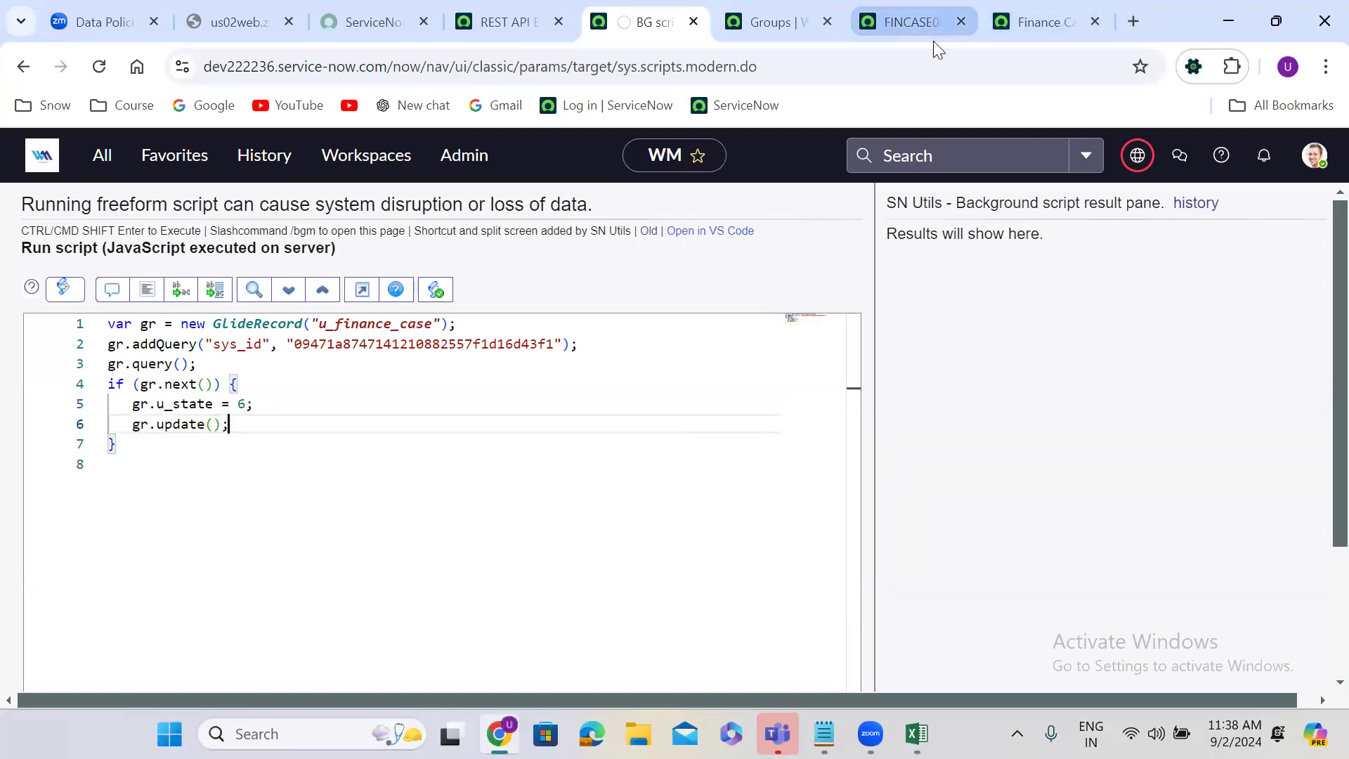
scroll(1318, 206, "up", 2)
scroll(1319, 205, "up", 2)
left_click(913, 325)
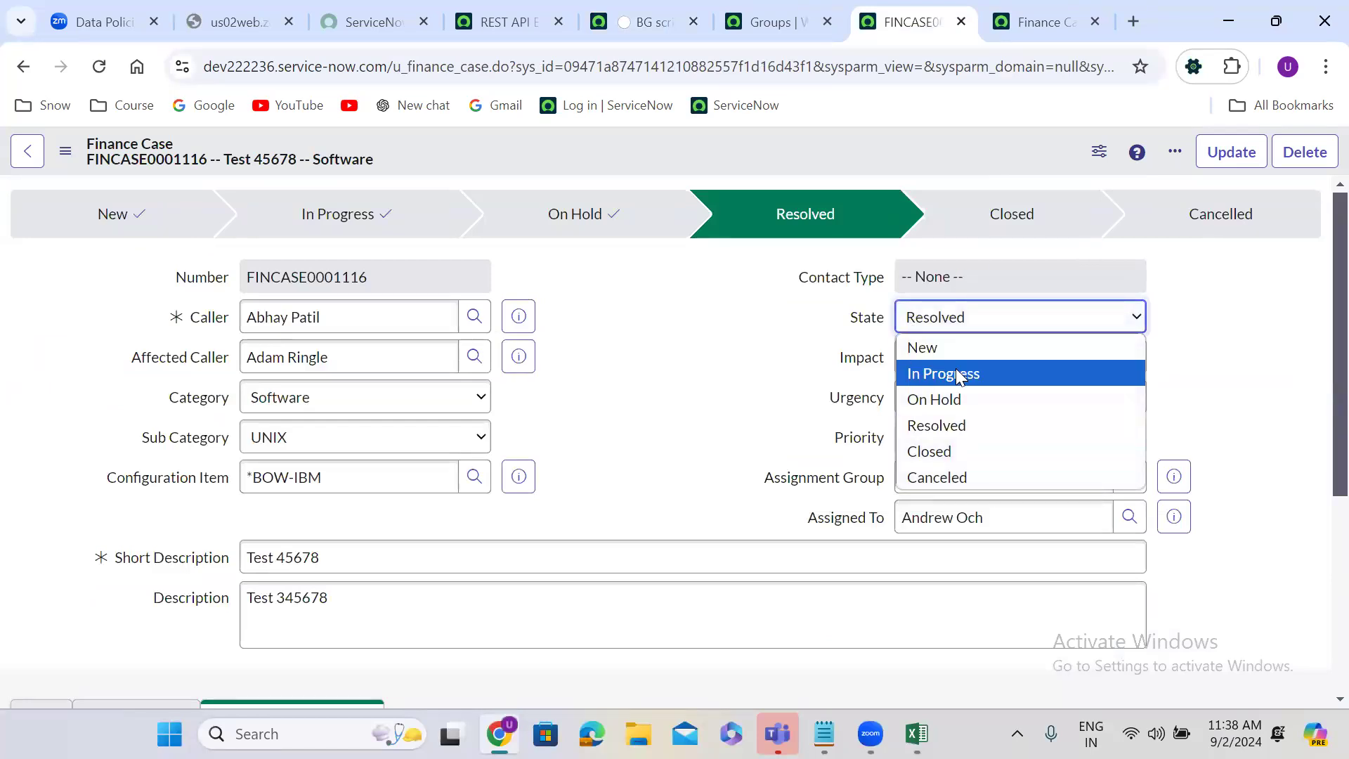
left_click(955, 373)
right_click(712, 146)
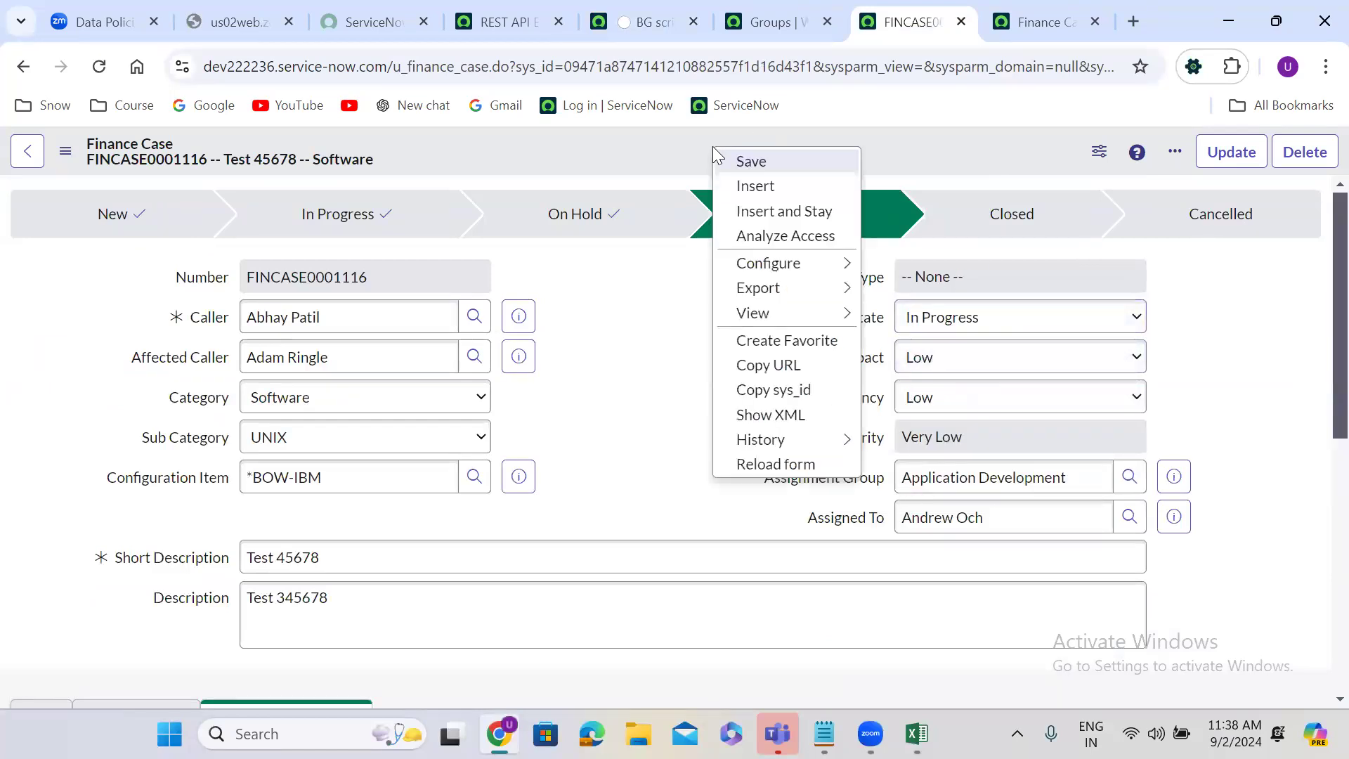
left_click(783, 159)
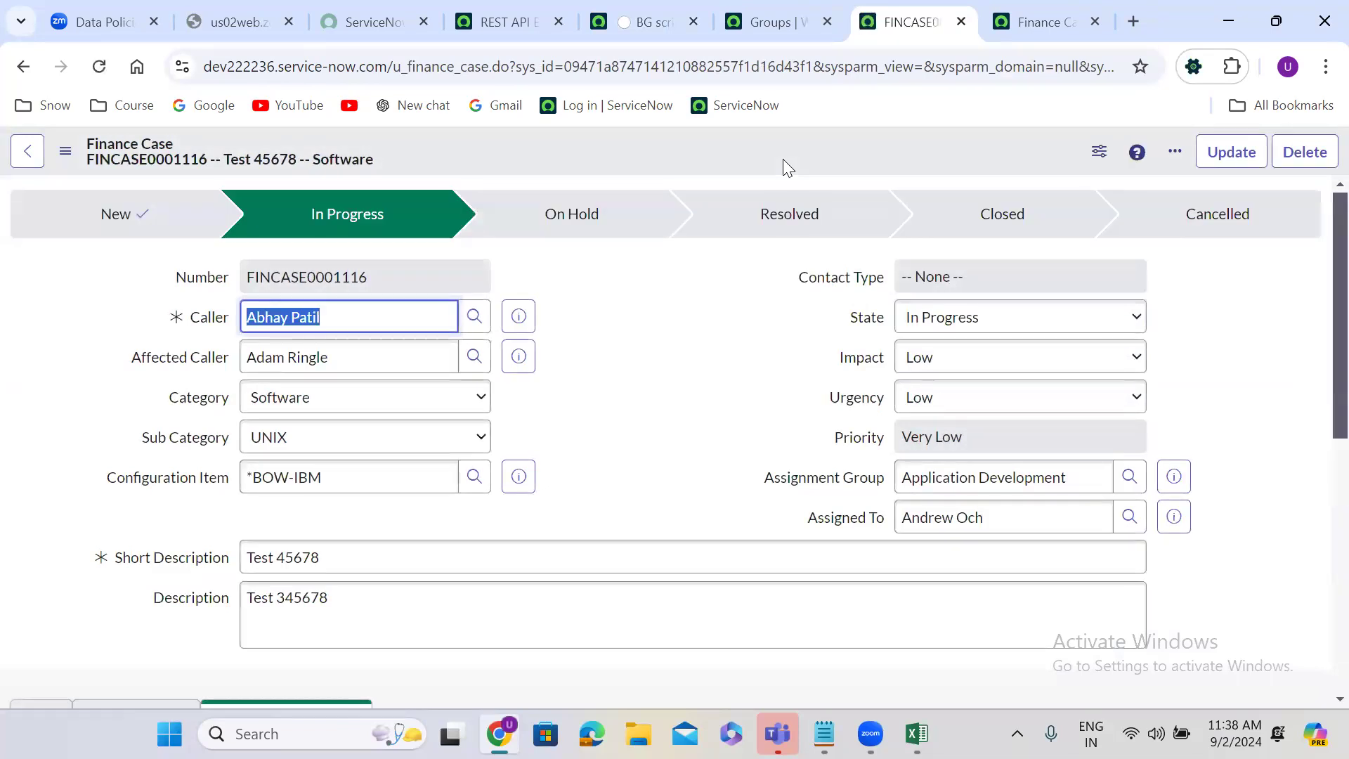
Step: Run the background script in the global scope and review its execution output
left_click(639, 24)
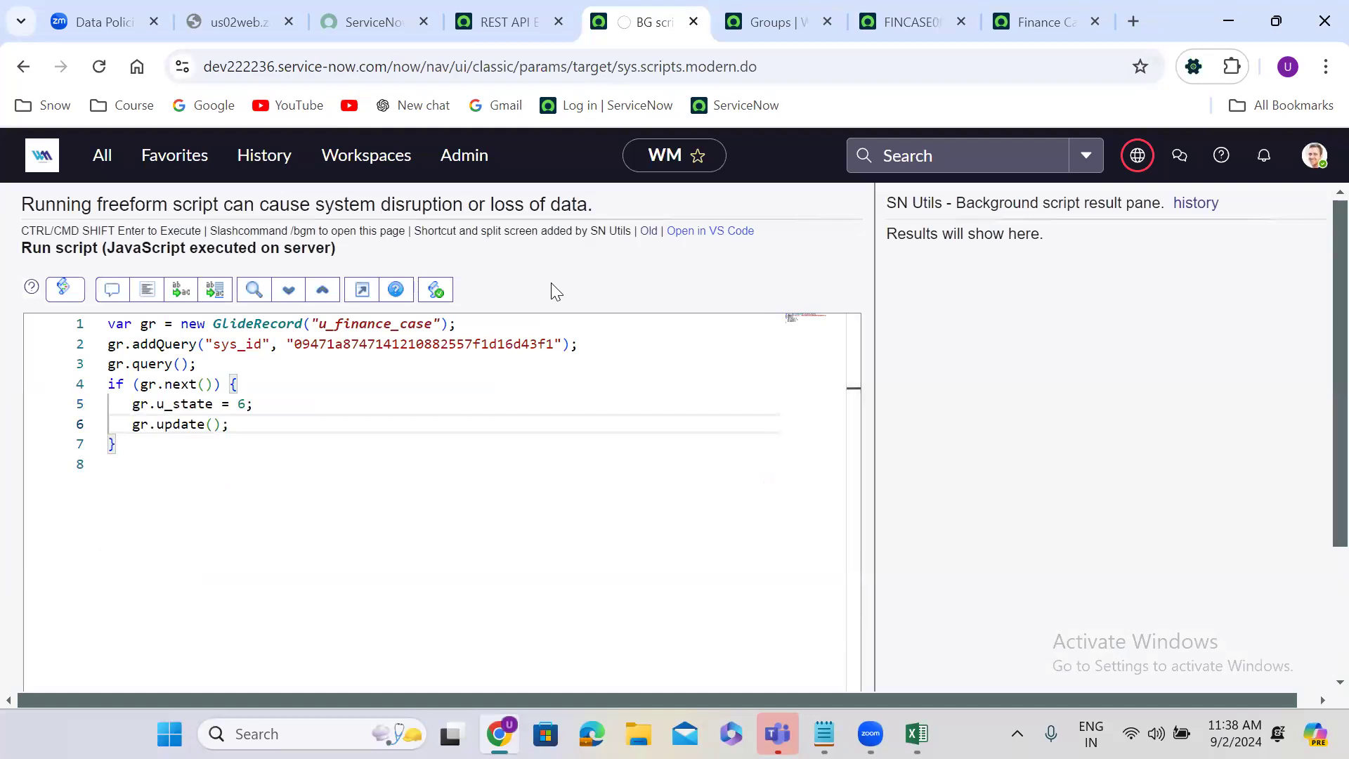
scroll(551, 285, "down", 3)
left_click(73, 587)
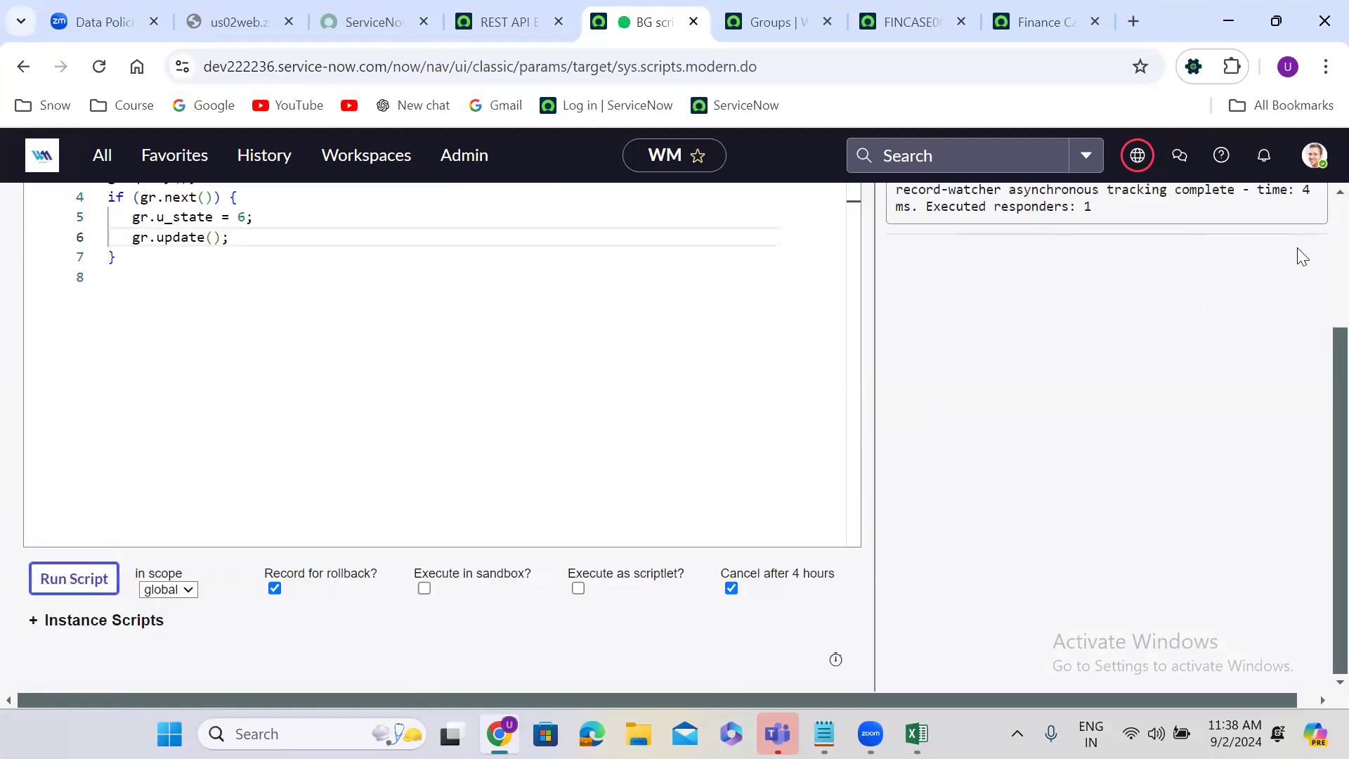
scroll(1320, 226, "up", 3)
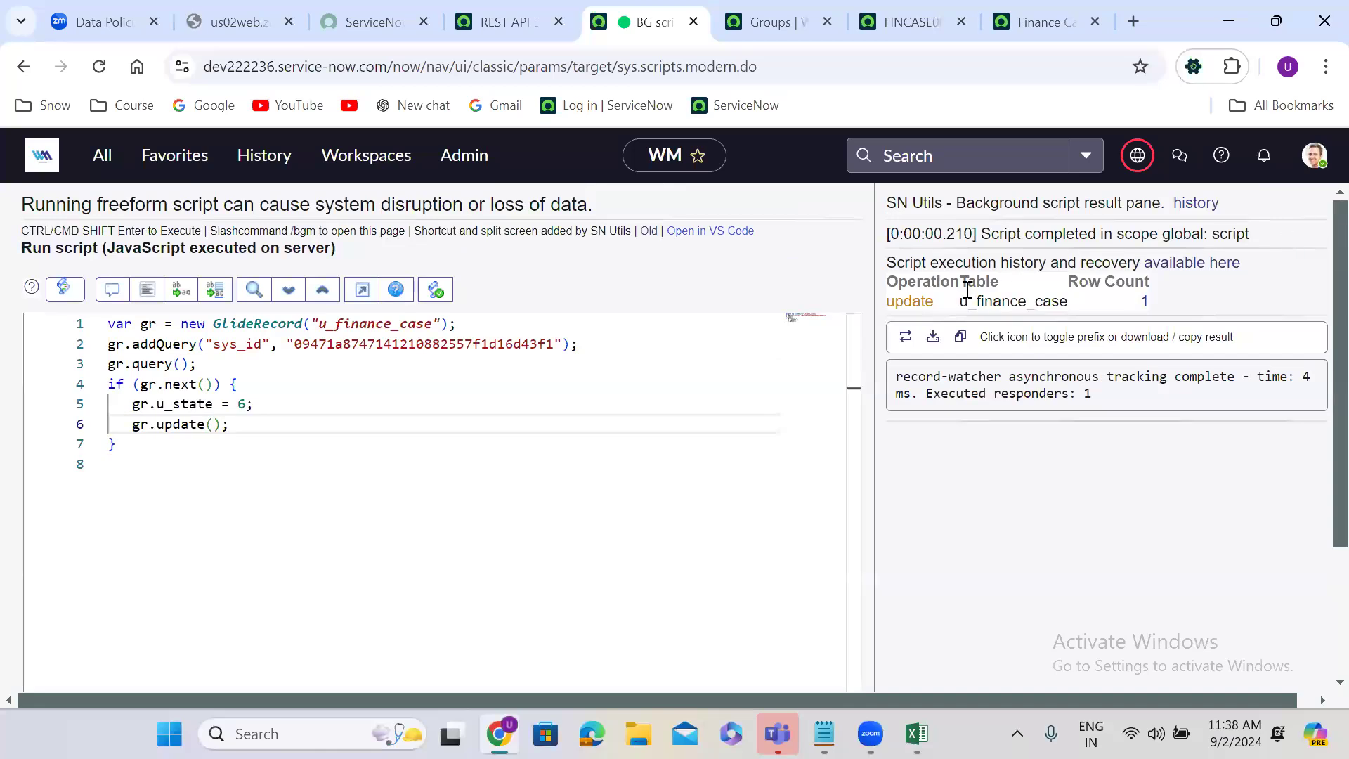
Step: Inspect the finance case's State, Resolution Code and Resolution Notes after the script run, and revisit the Data Policies whiteboard
left_click(947, 12)
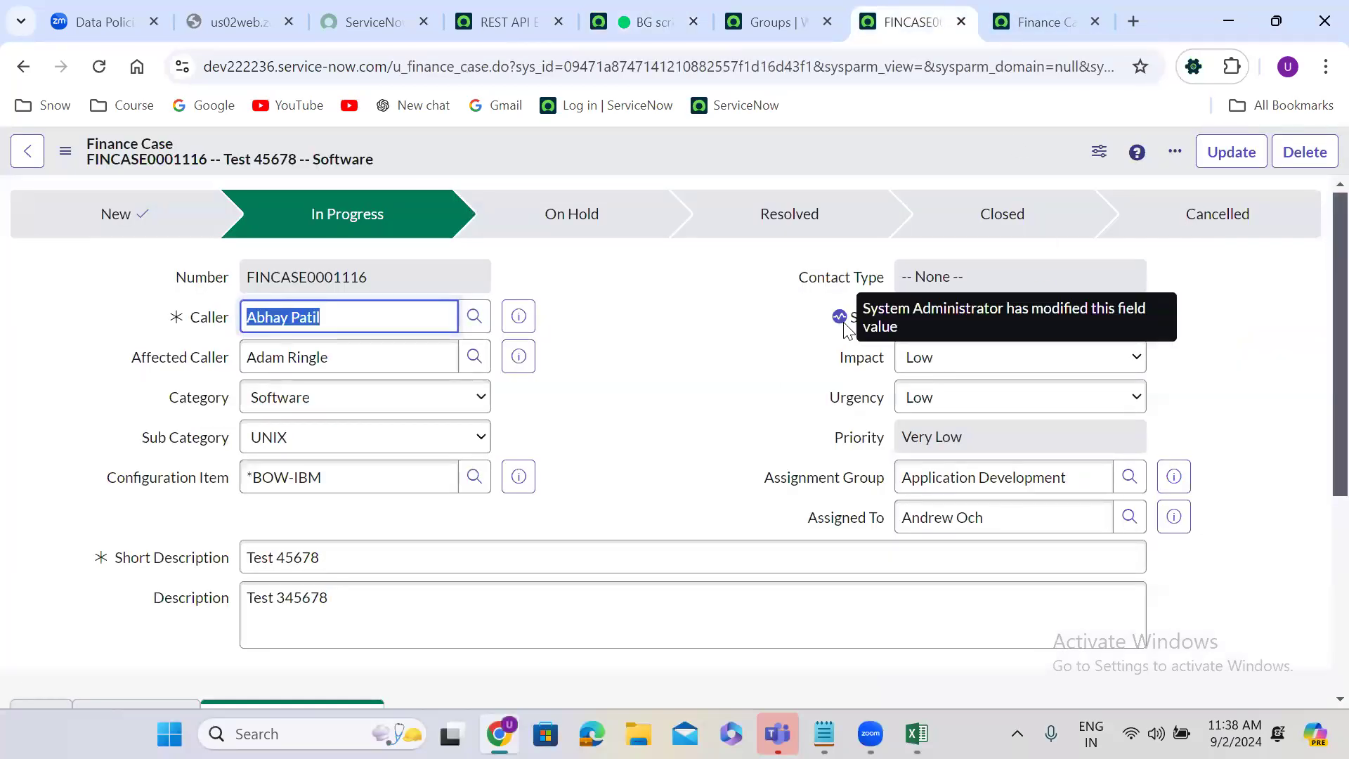
scroll(654, 427, "down", 1)
scroll(655, 426, "down", 4)
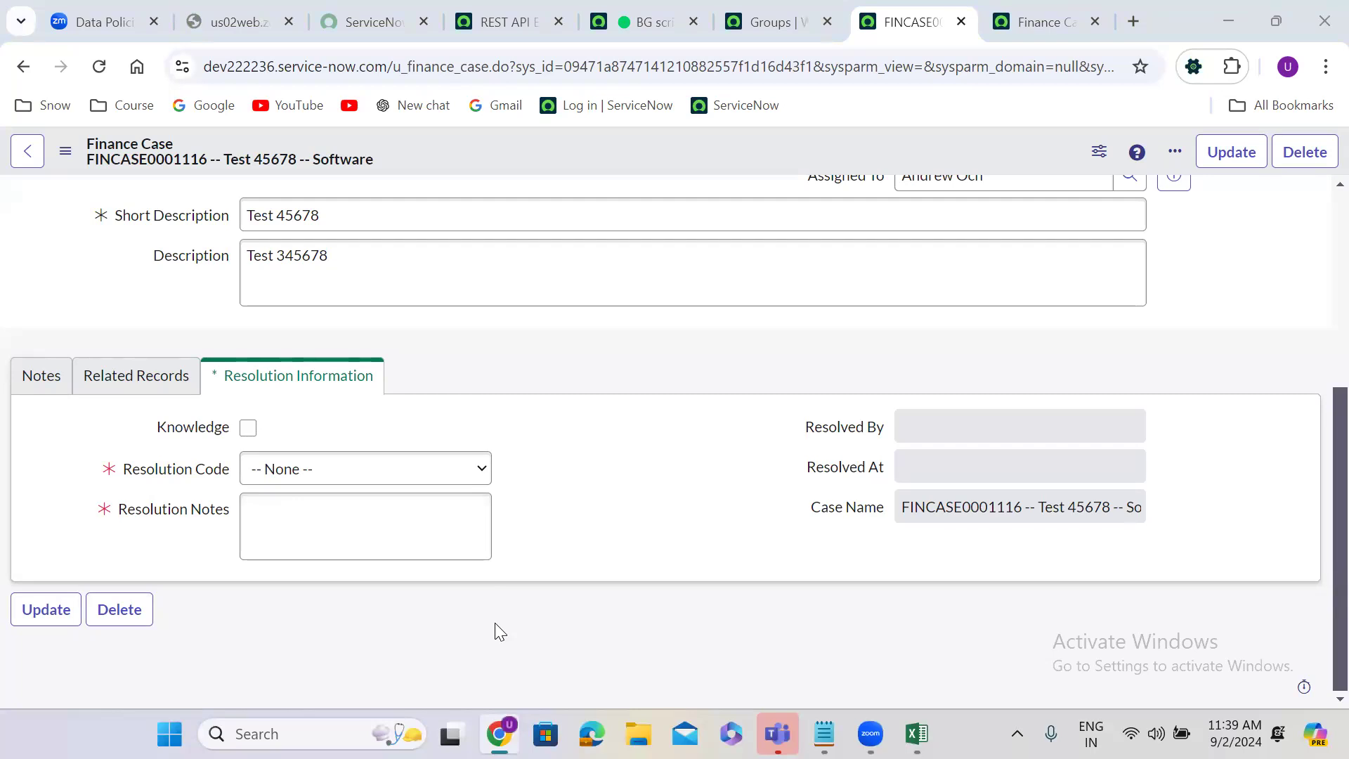
left_click(619, 353)
left_click(108, 16)
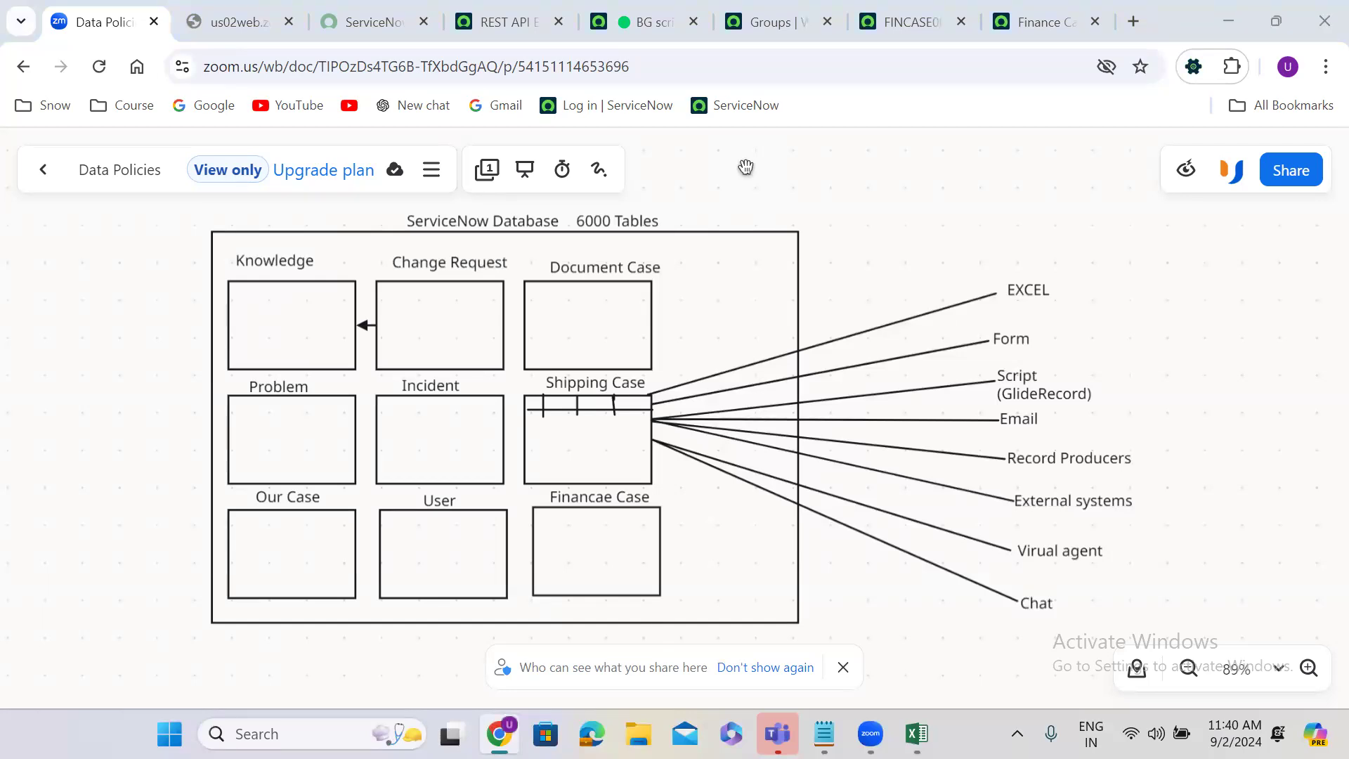
Step: Duplicate the finance case tab and open the list of UI Policies configured for the Finance Case table in the copy
left_click(881, 10)
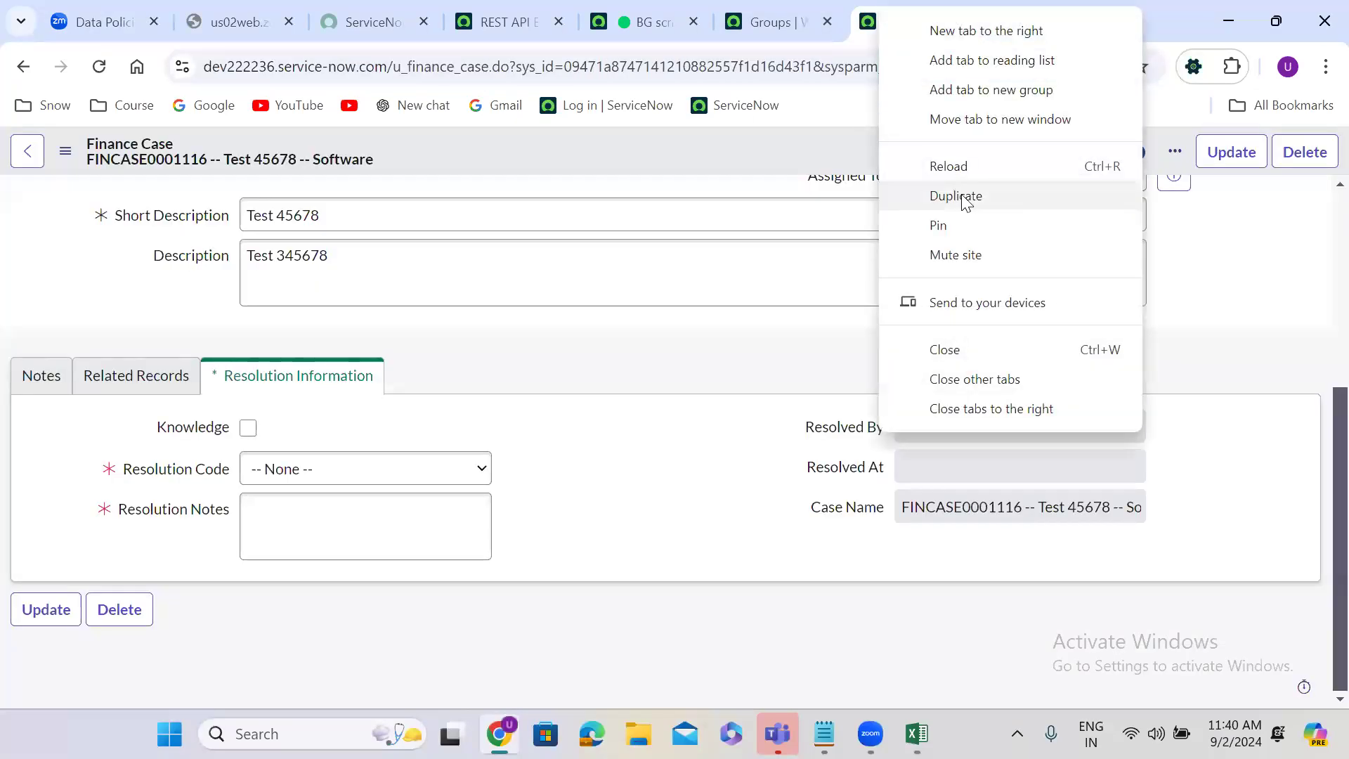
left_click(963, 197)
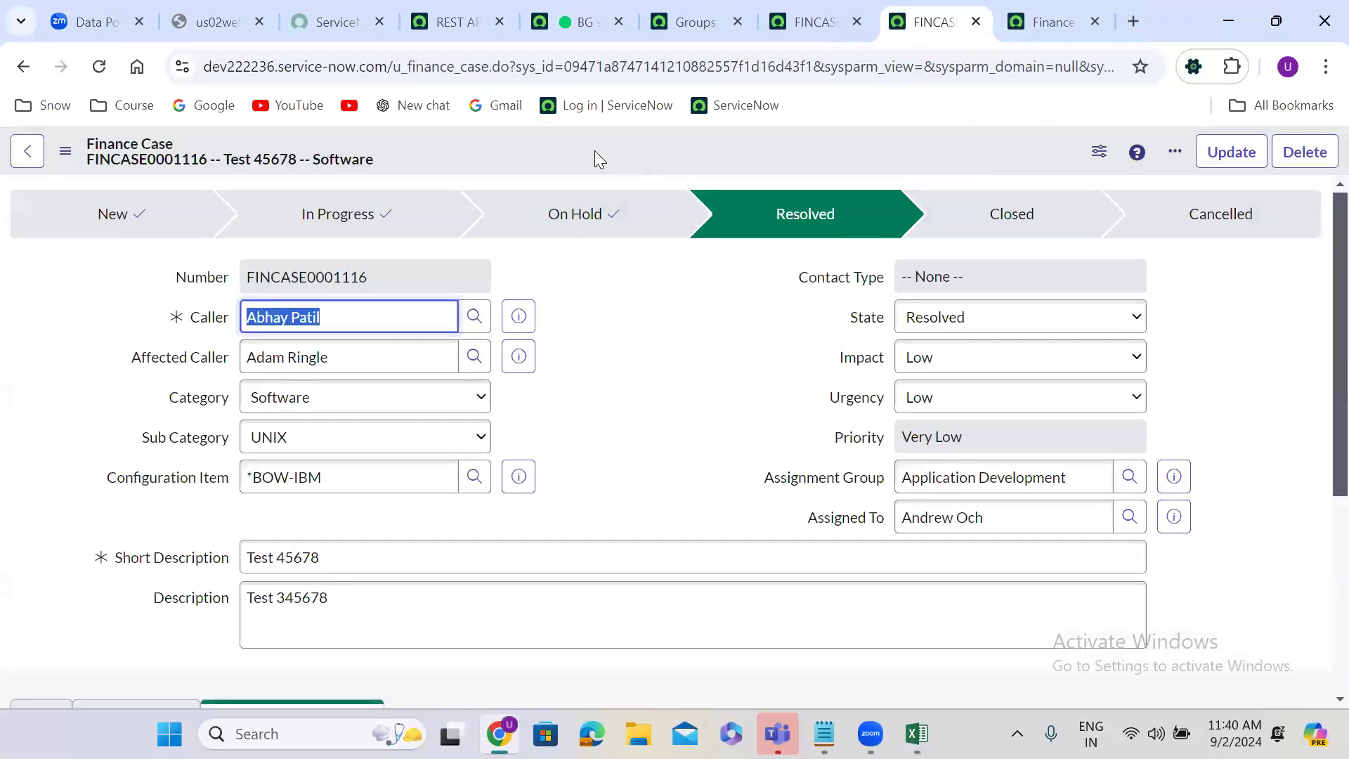
right_click(587, 146)
mouse_move(642, 262)
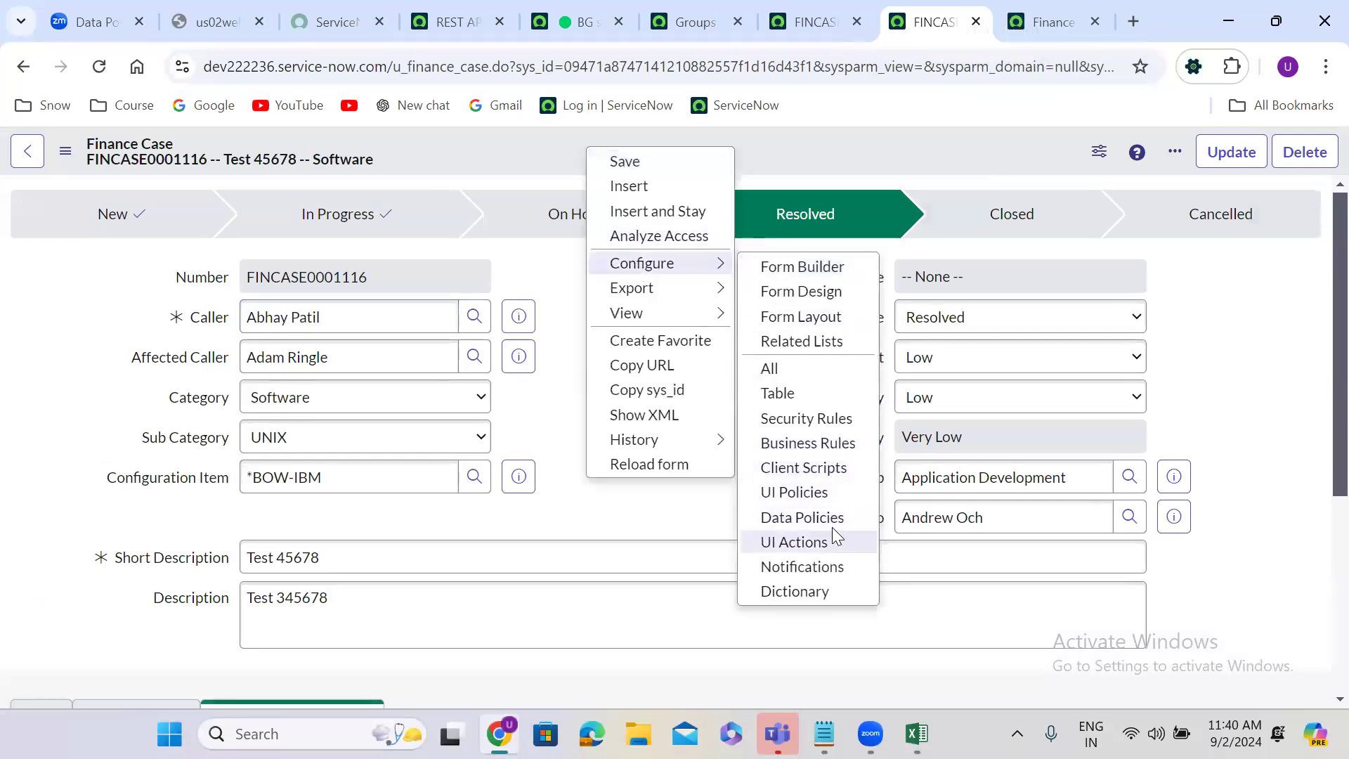
left_click(794, 492)
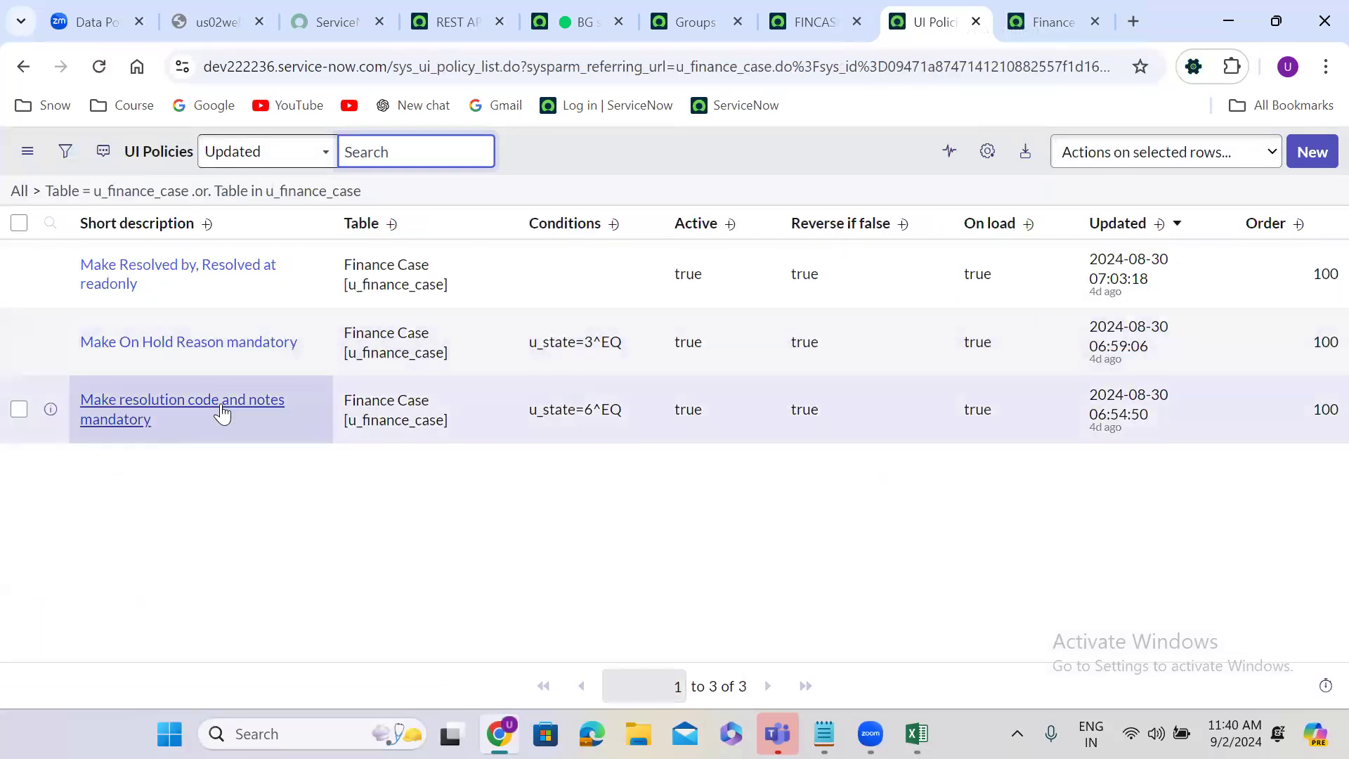
Step: Open the "Make resolution code and notes mandatory" UI policy in a new tab and review its conditions and actions
right_click(51, 409)
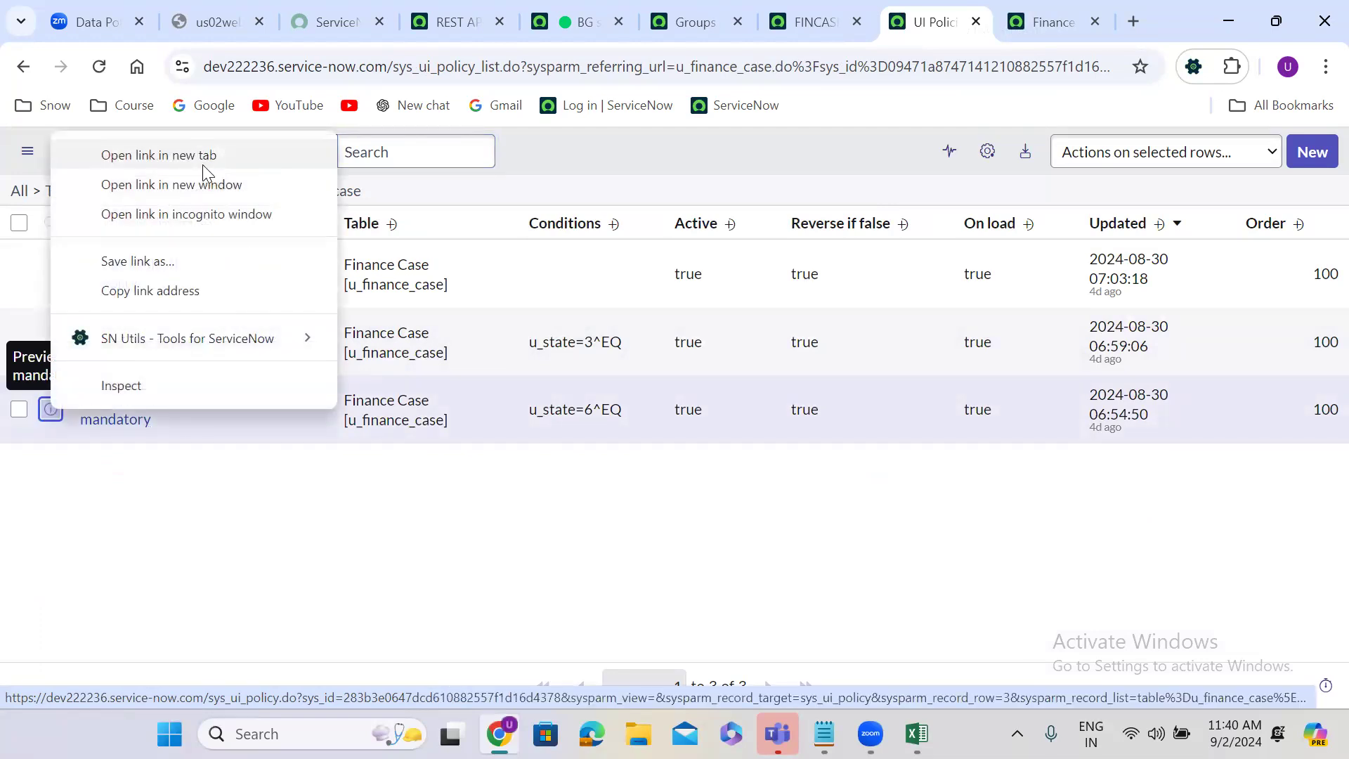
left_click(202, 162)
left_click(928, 10)
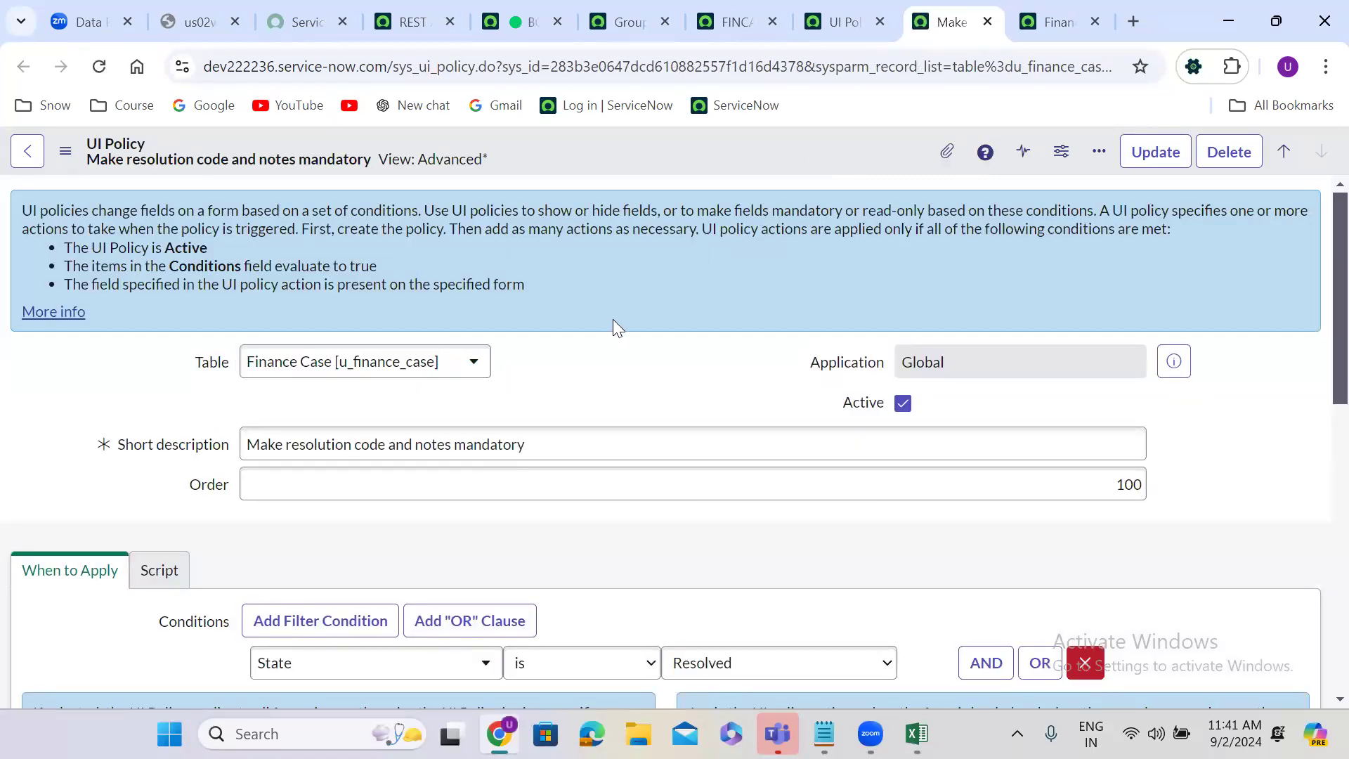
scroll(612, 319, "down", 10)
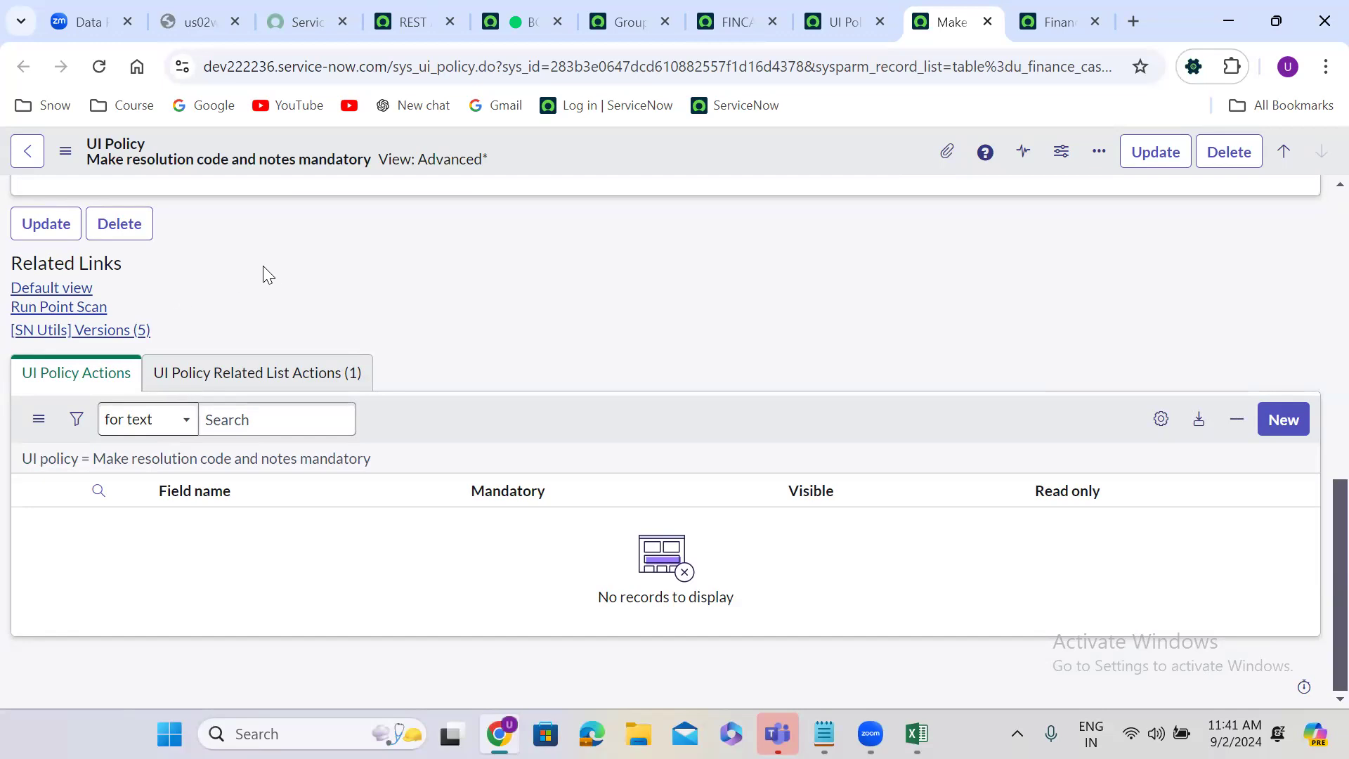
scroll(271, 264, "up", 2)
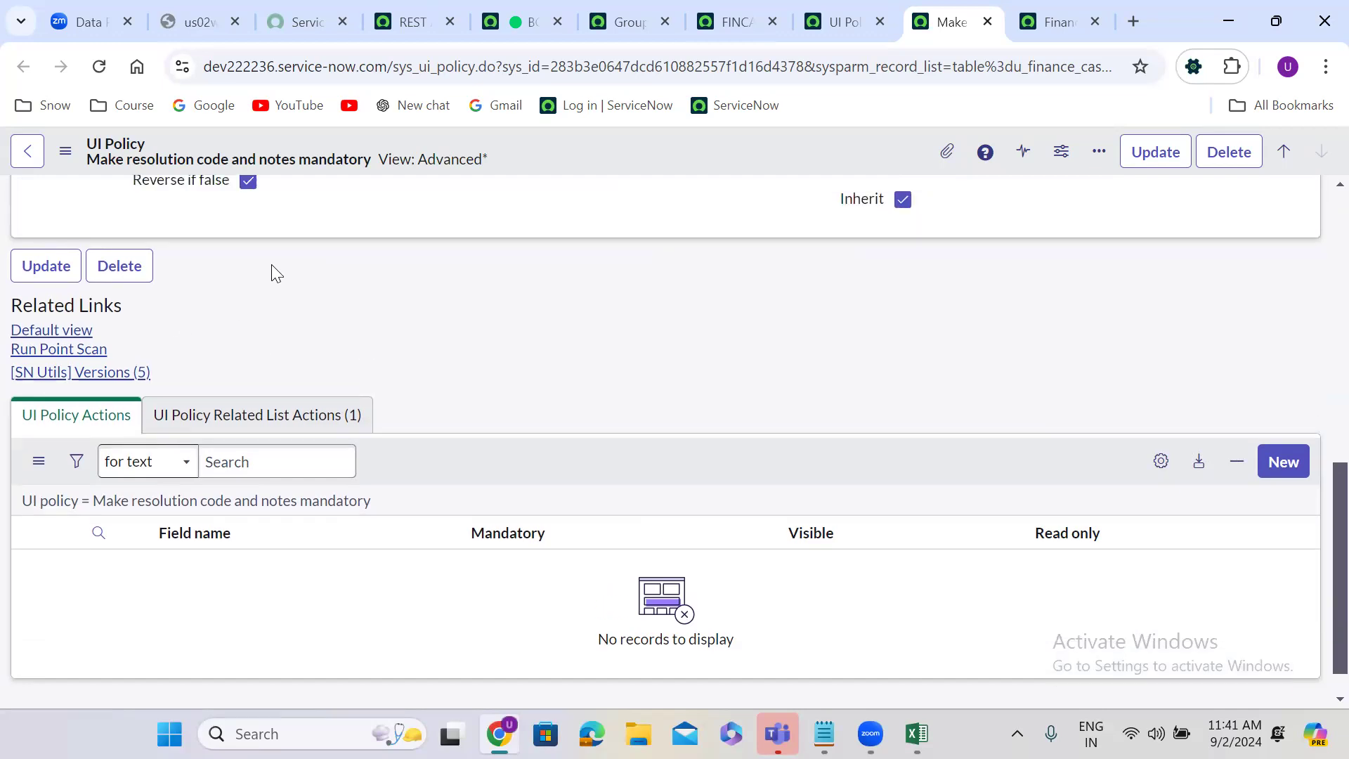
scroll(271, 264, "up", 3)
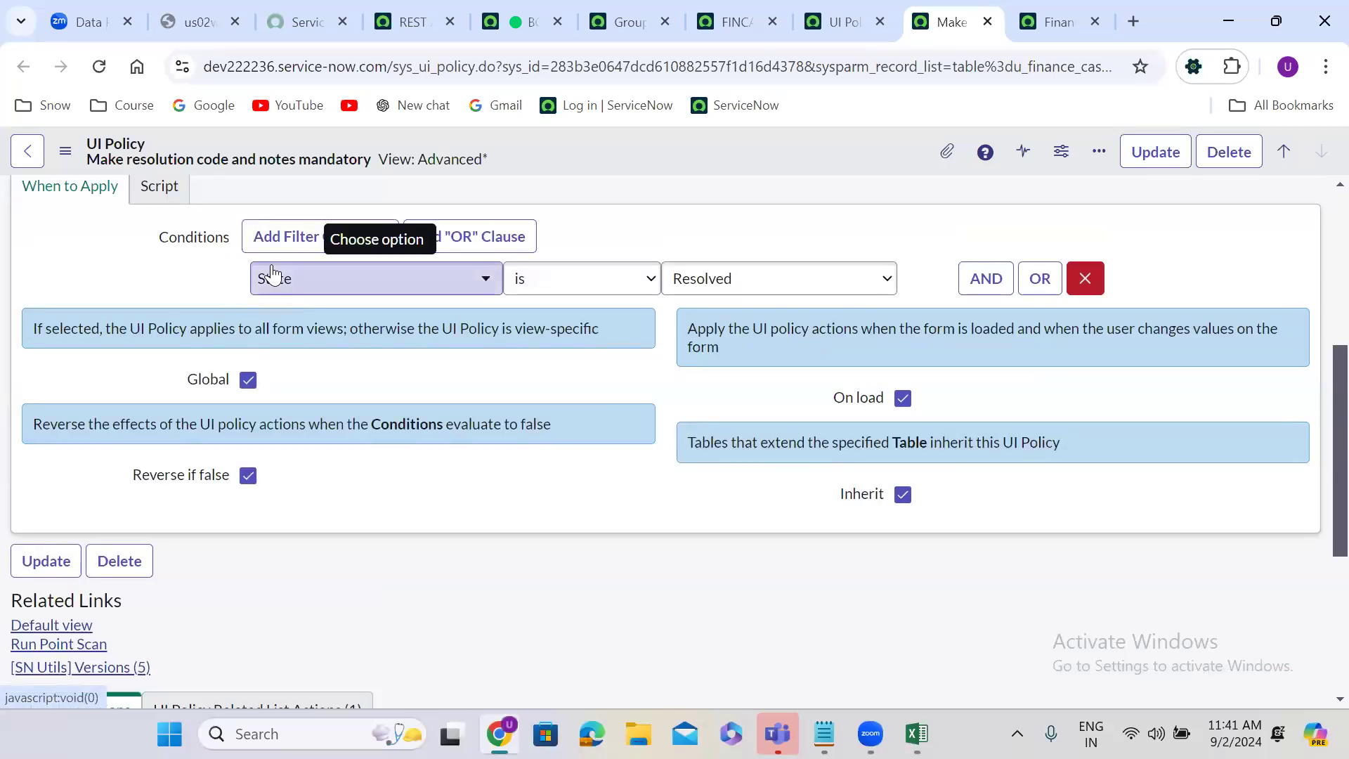
scroll(273, 274, "up", 1)
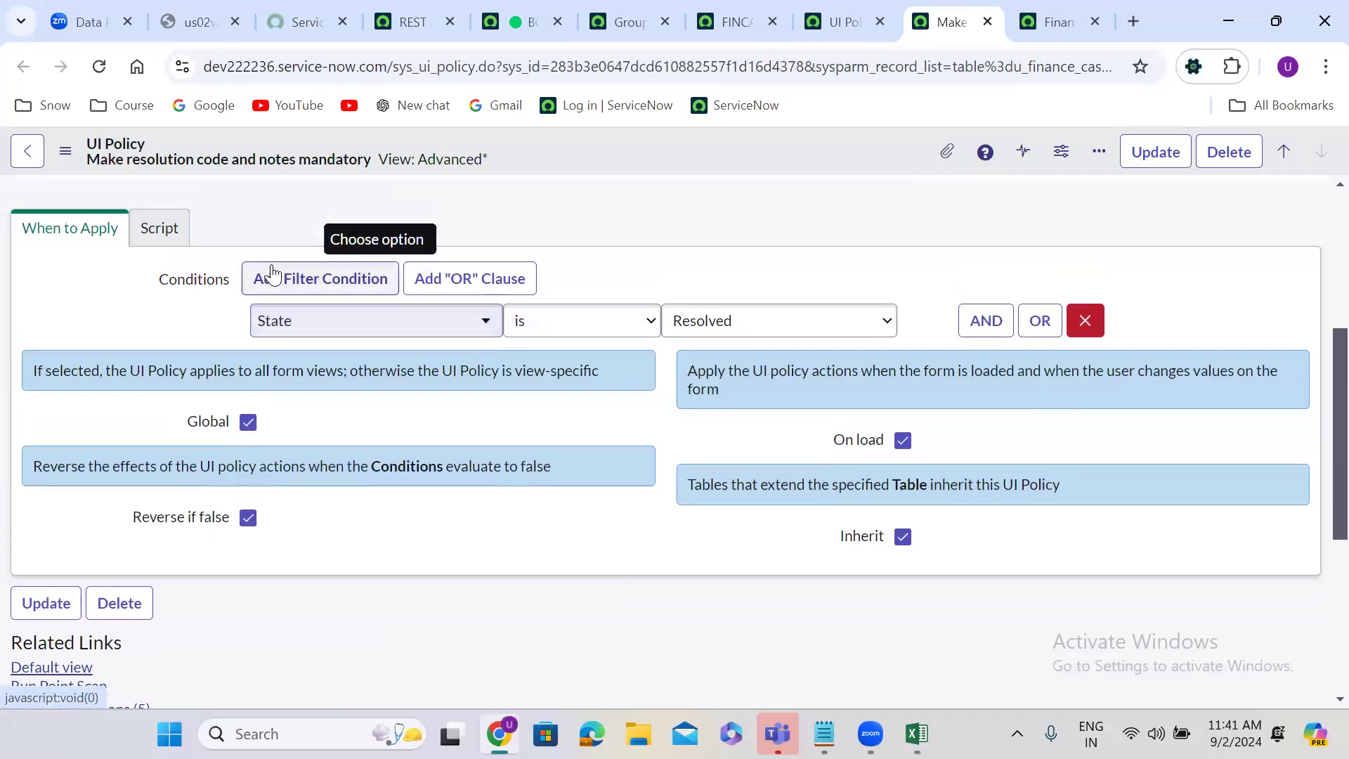
Step: Disable Run scripts on the UI policy and save the record without leaving it
left_click(161, 229)
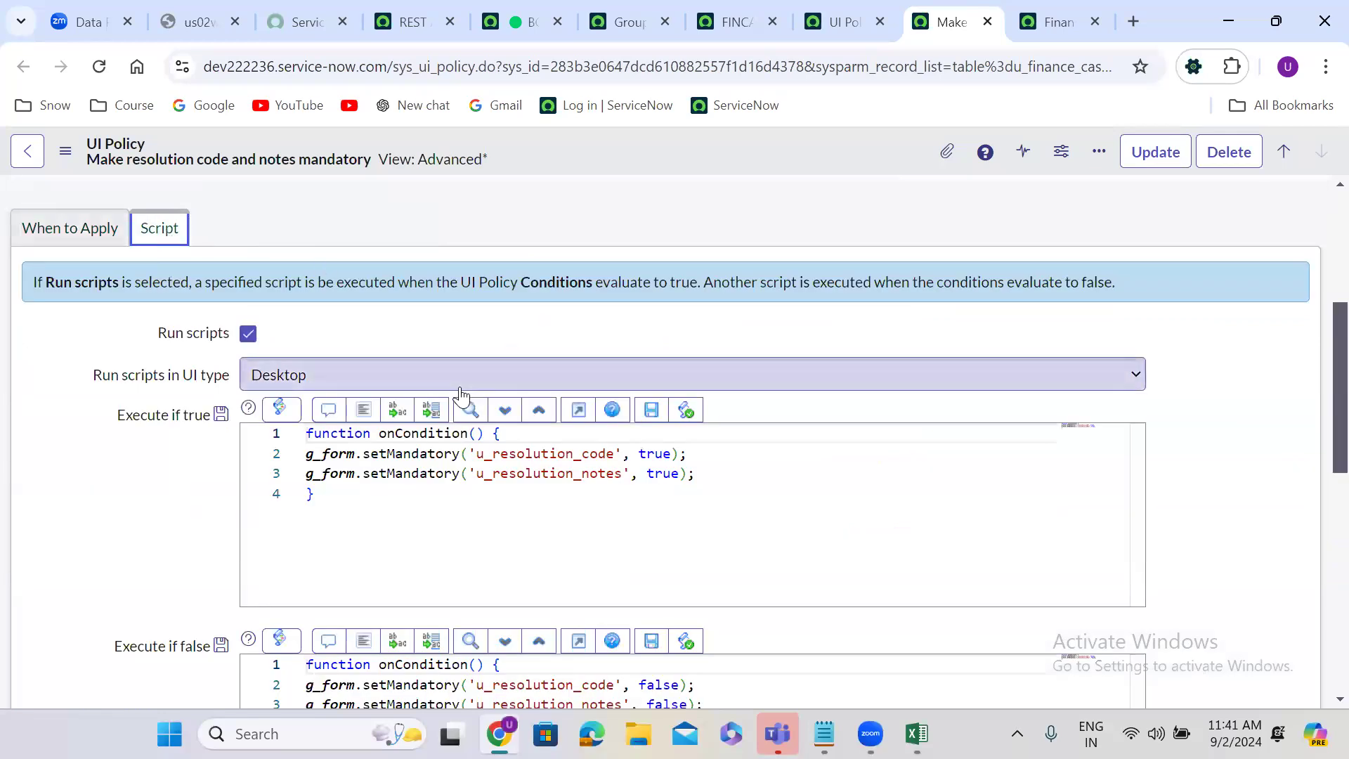
left_click(248, 334)
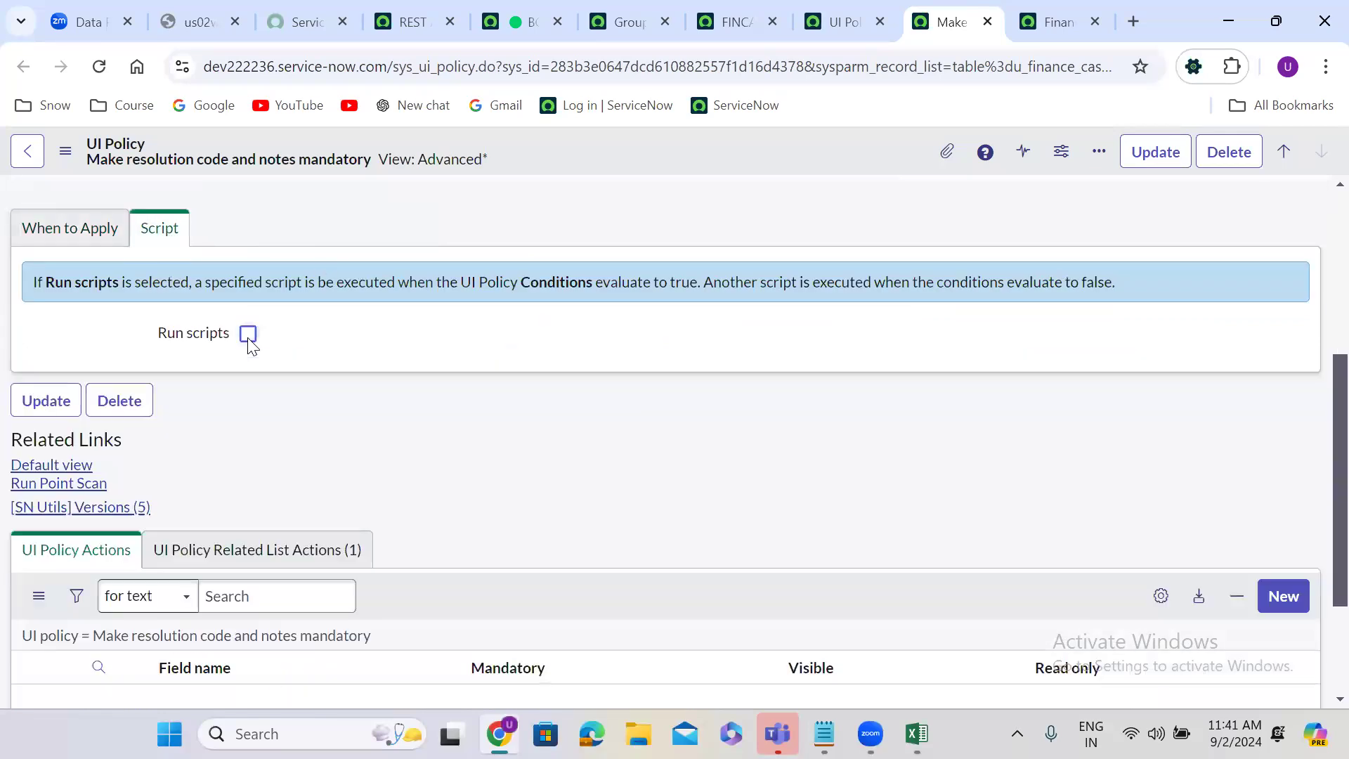
left_click(82, 242)
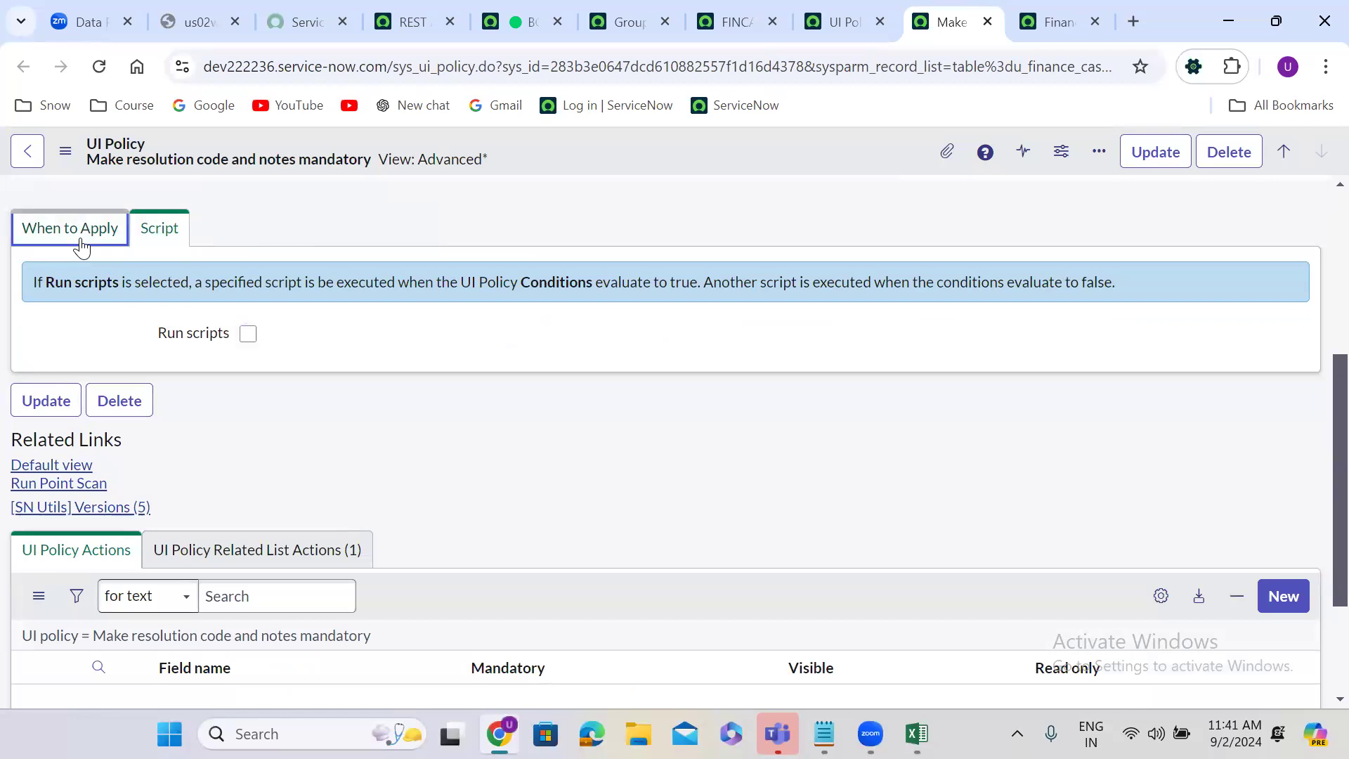
right_click(668, 159)
left_click(701, 168)
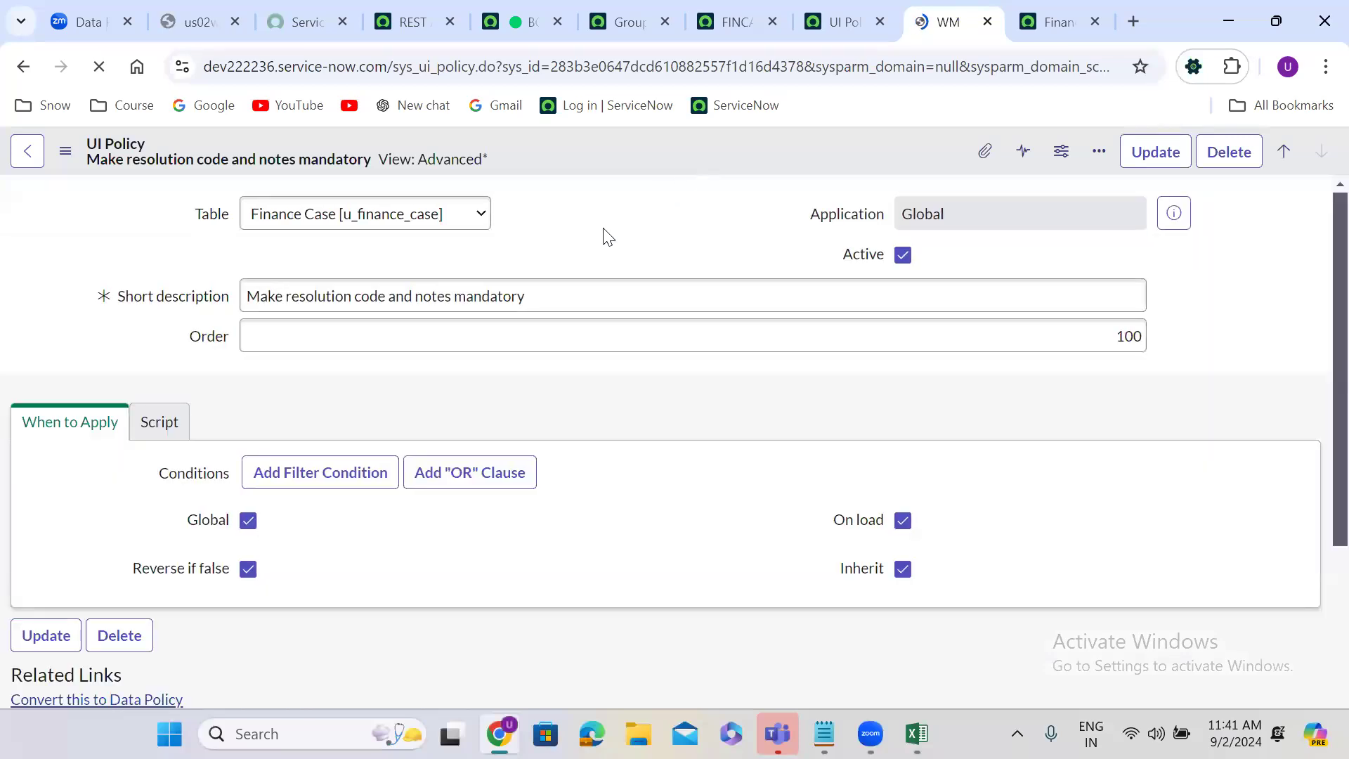
Step: Add a UI policy action for the Resolution Code field with Mandatory set to True and submit it
scroll(590, 267, "down", 5)
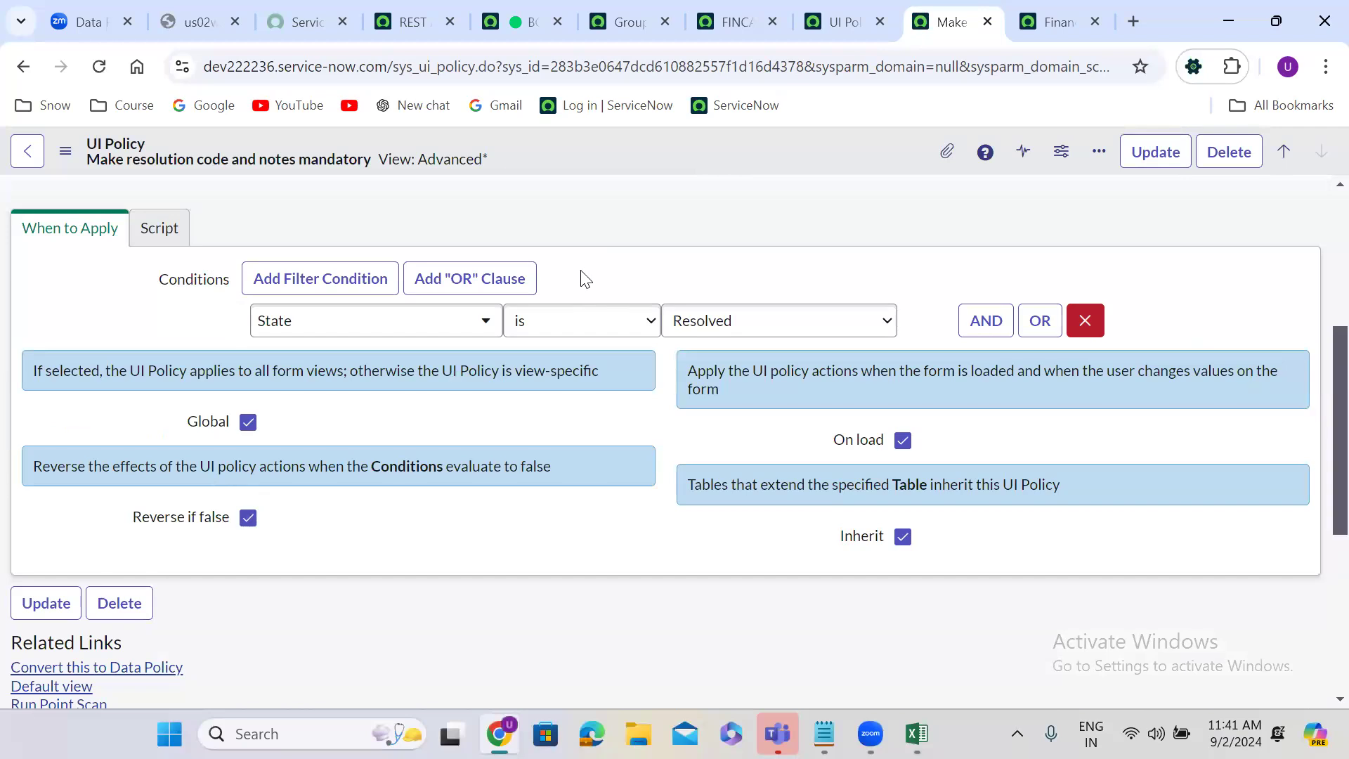
scroll(583, 277, "down", 5)
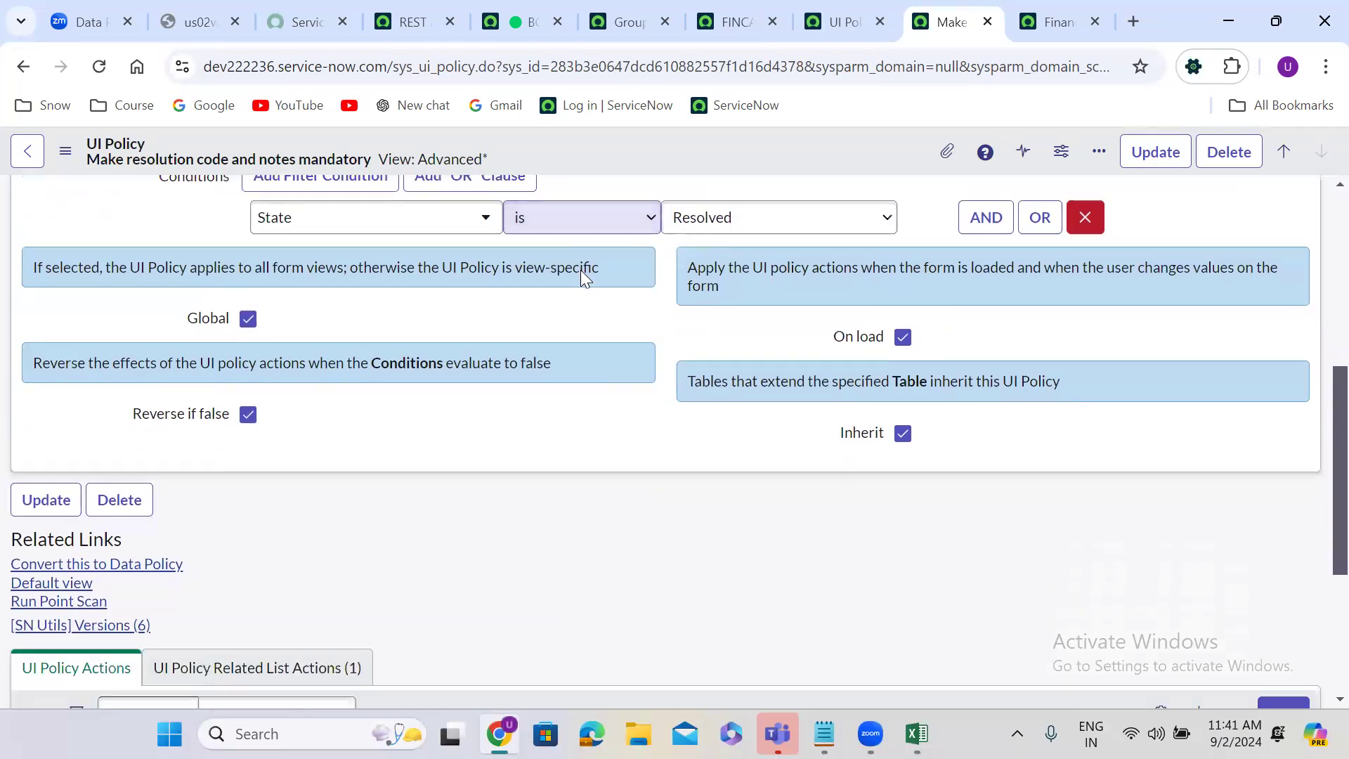
left_click(1288, 424)
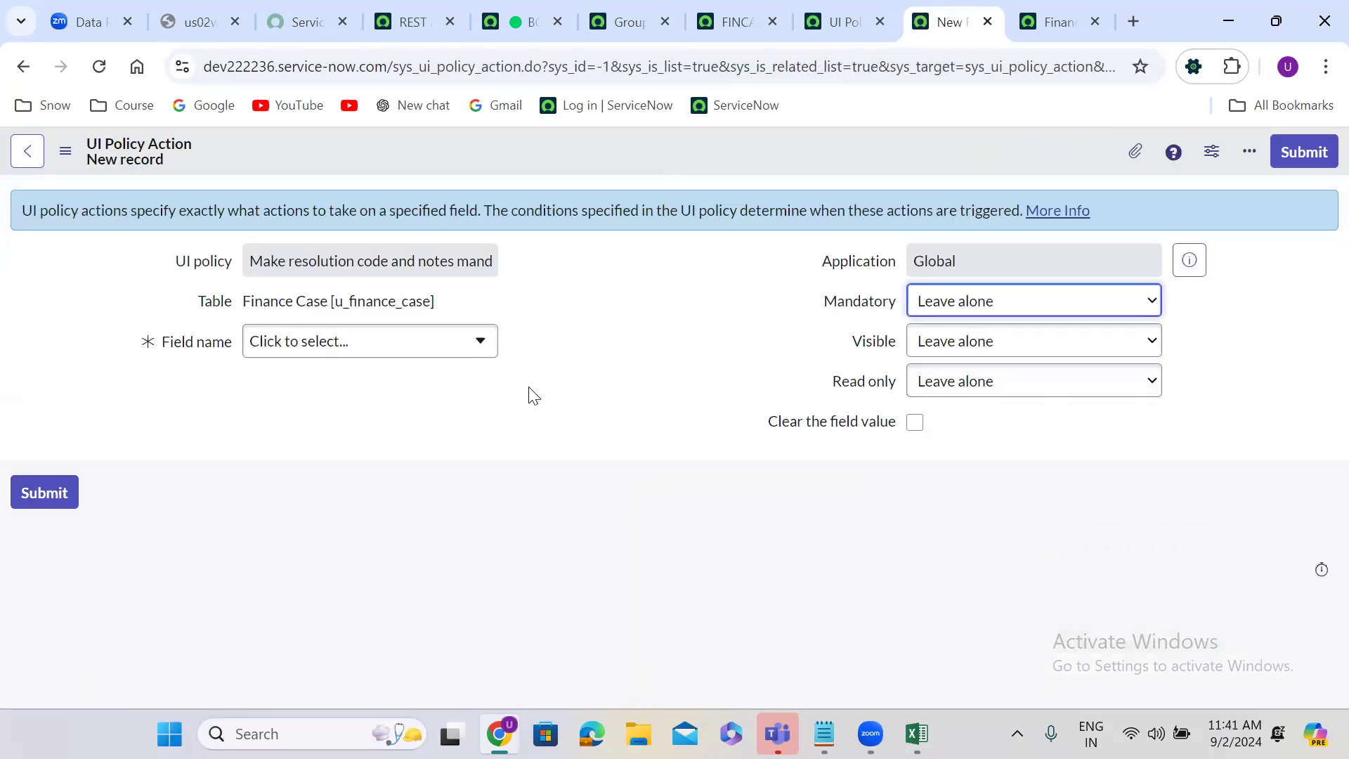
left_click(393, 354)
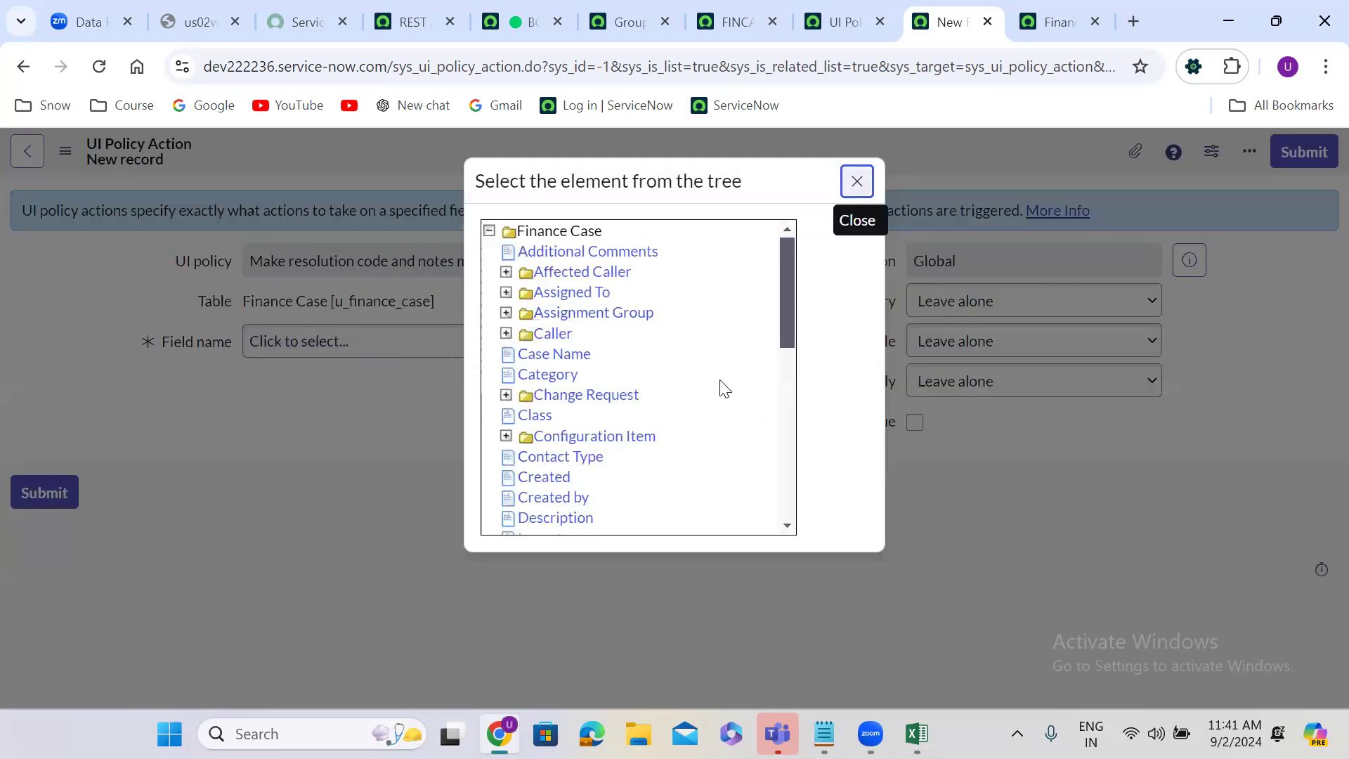
left_click(787, 476)
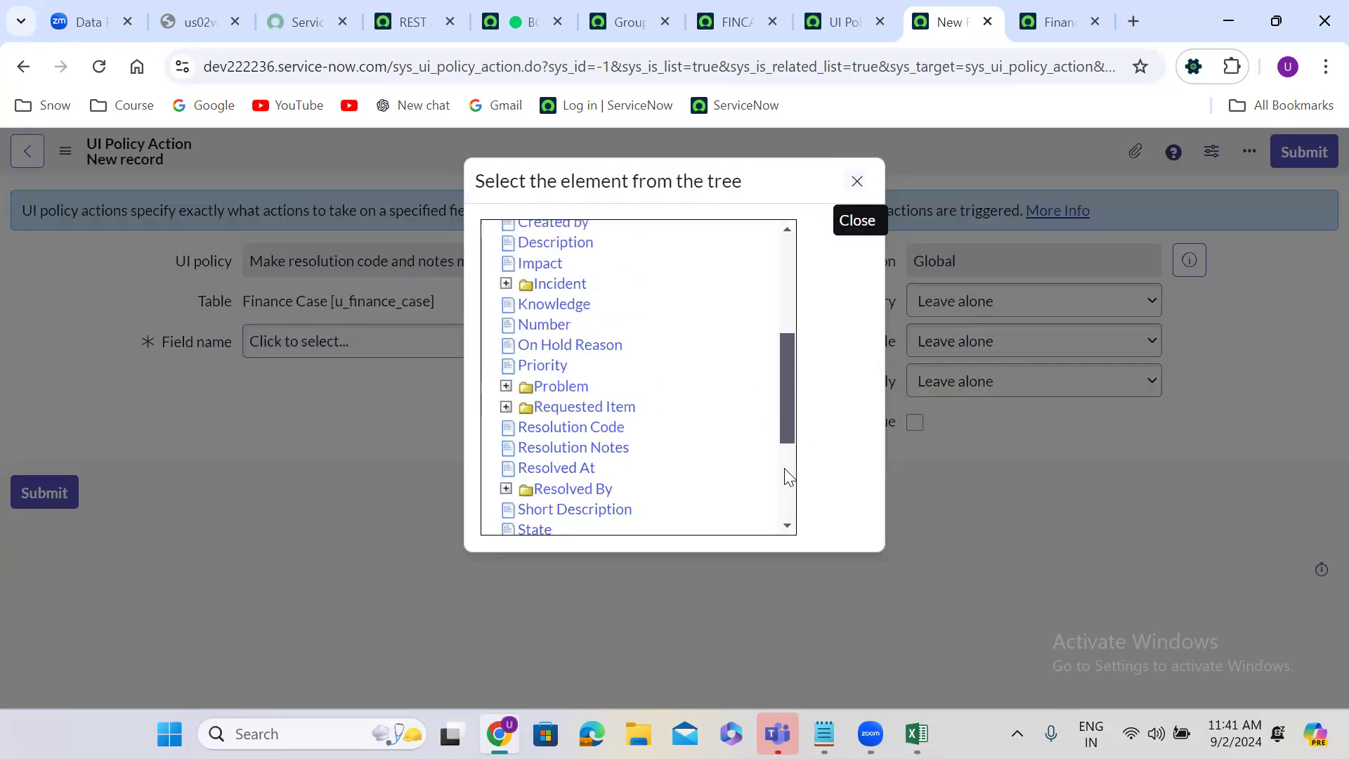
left_click(590, 427)
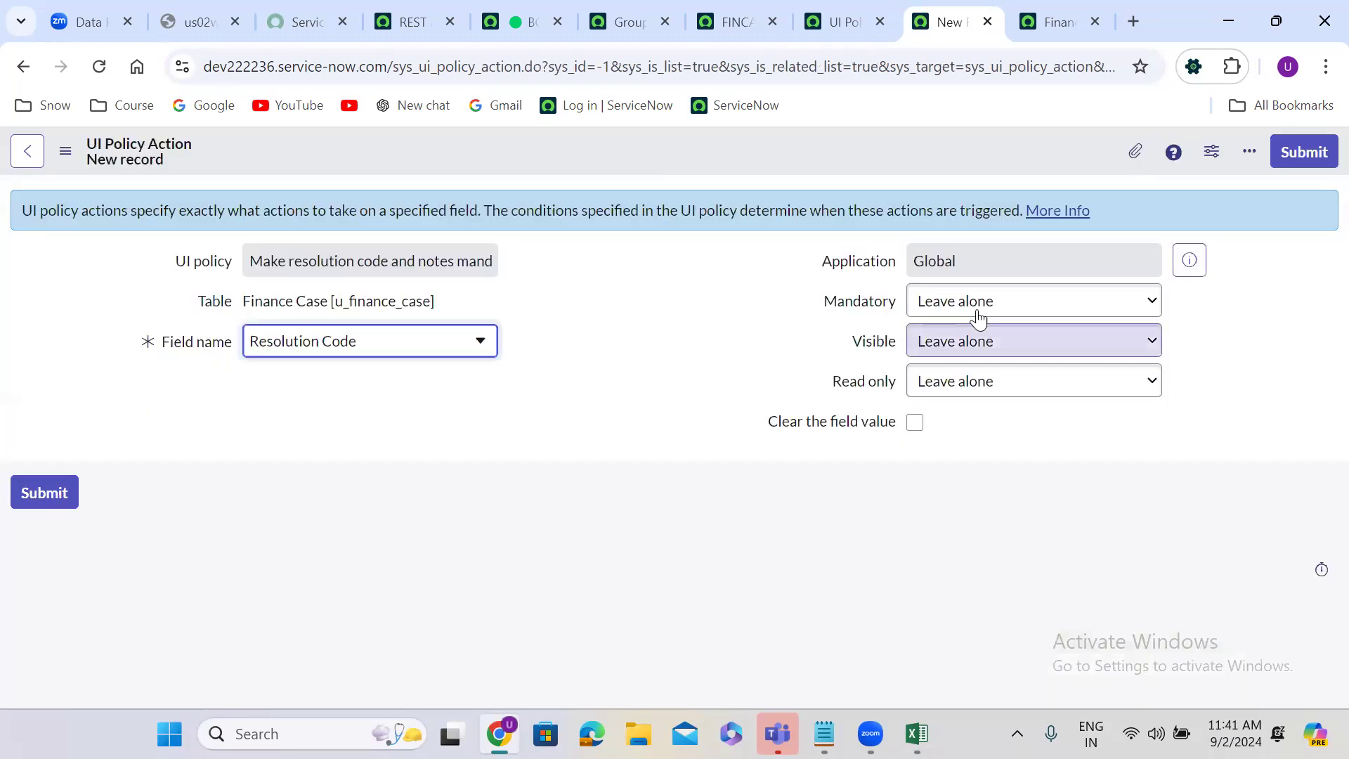
left_click(978, 317)
left_click(961, 360)
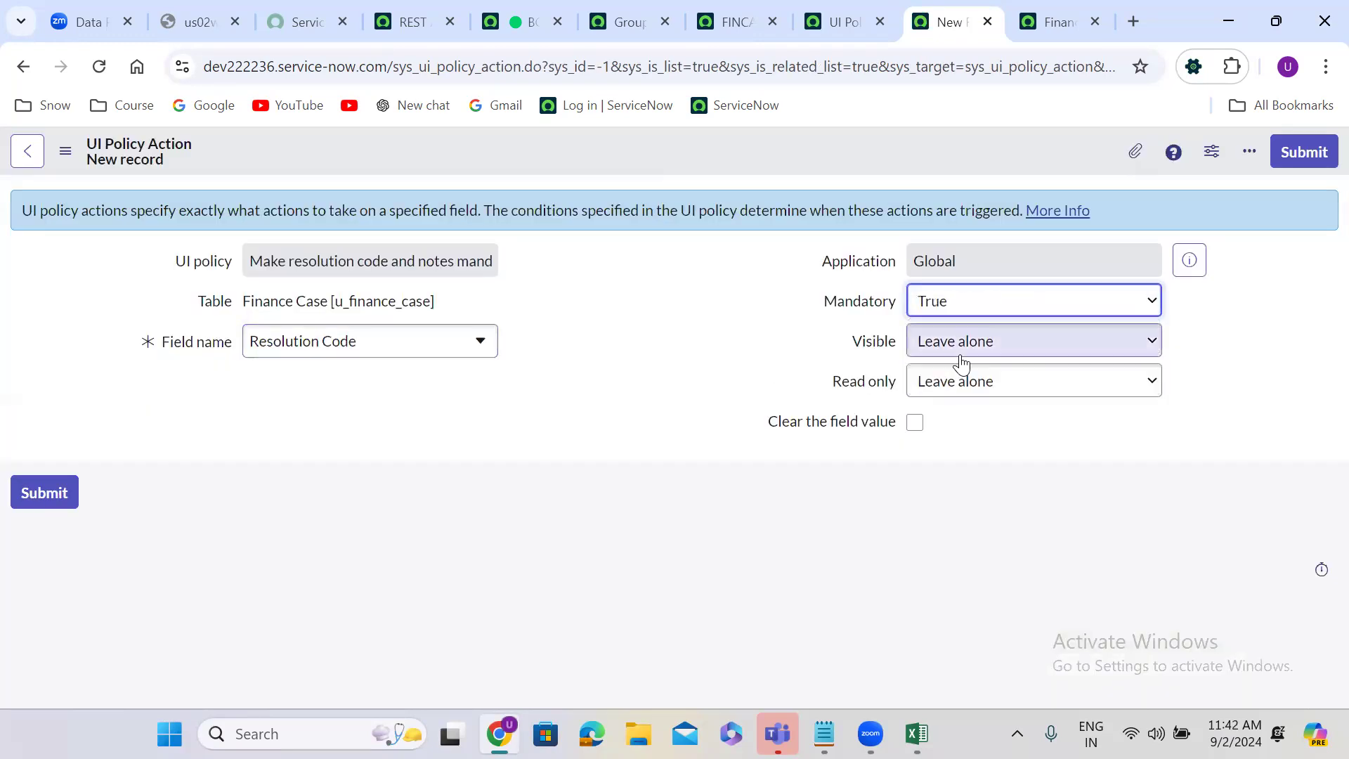
left_click(1305, 152)
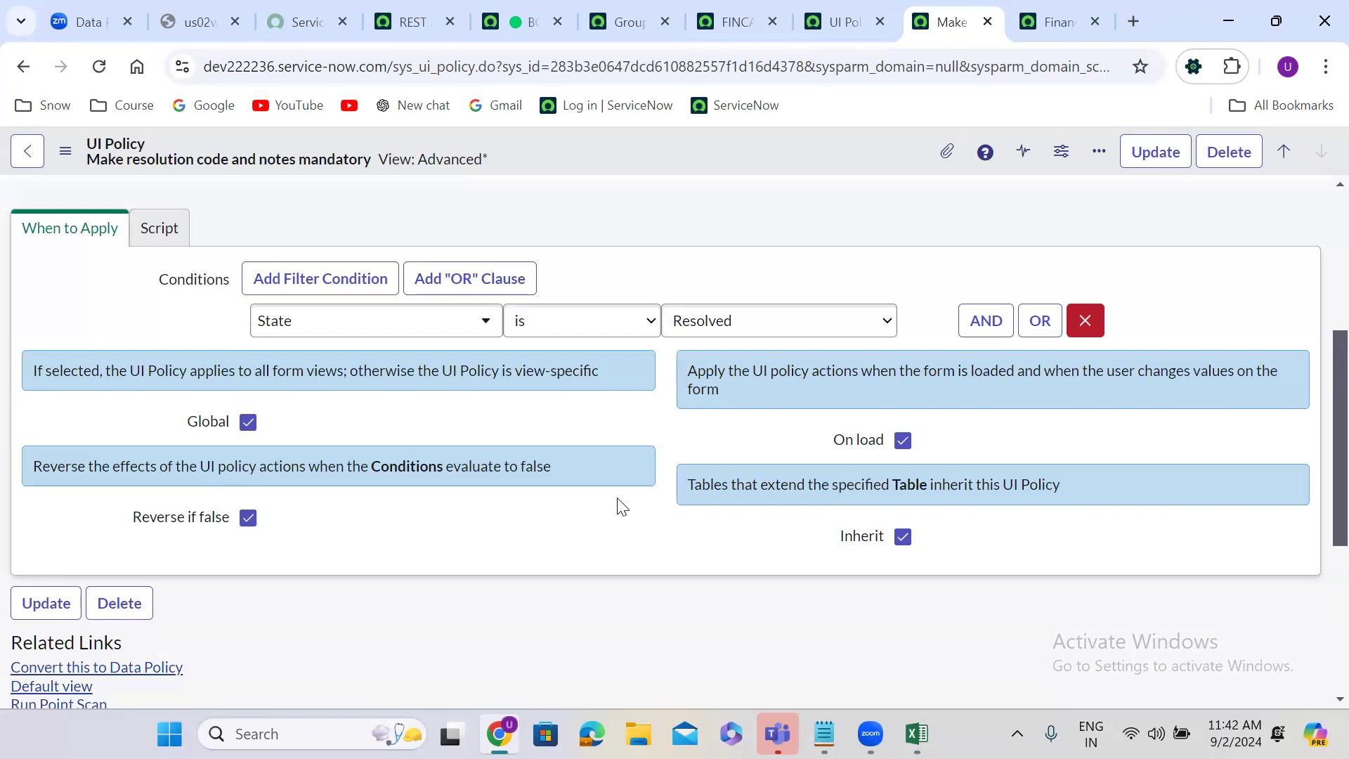
Step: Add a second UI policy action for the Resolution Notes field with Mandatory set to True and submit it
scroll(618, 505, "down", 5)
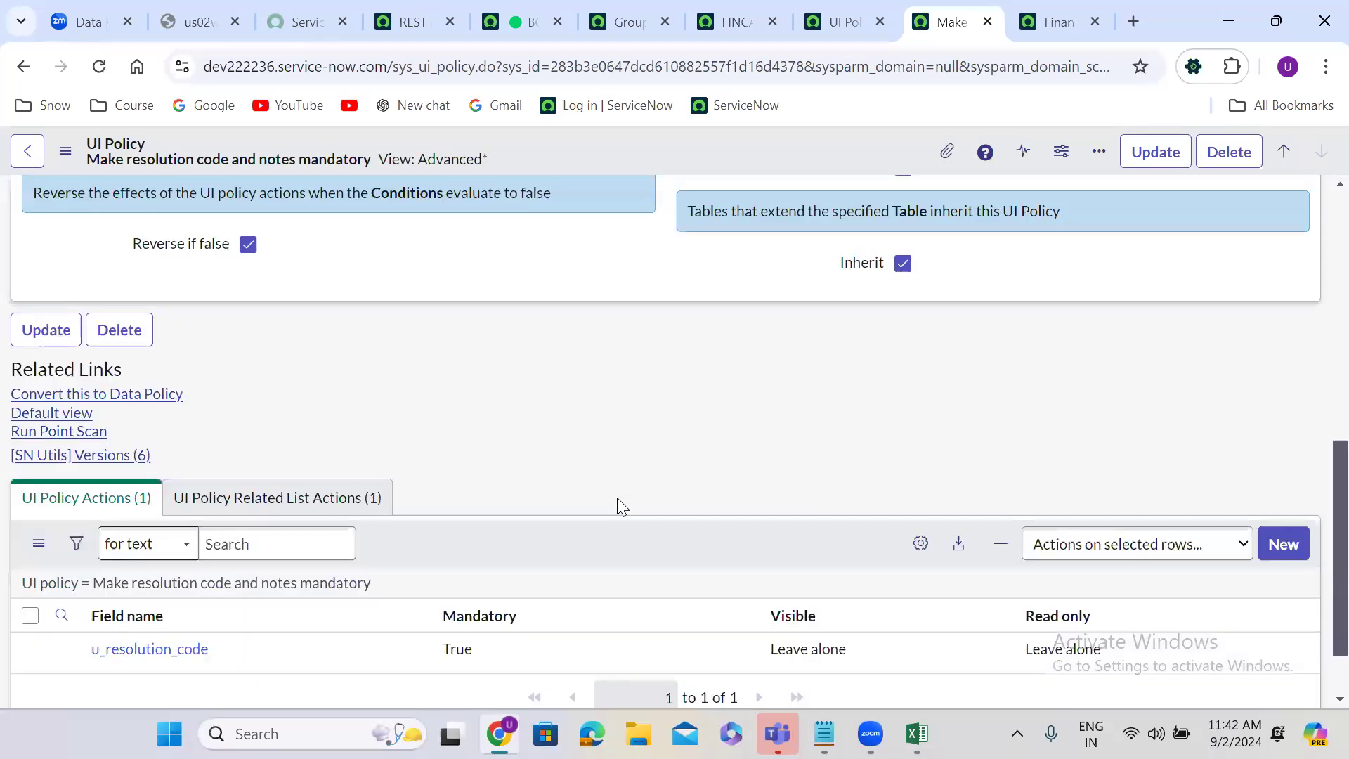
left_click(1292, 459)
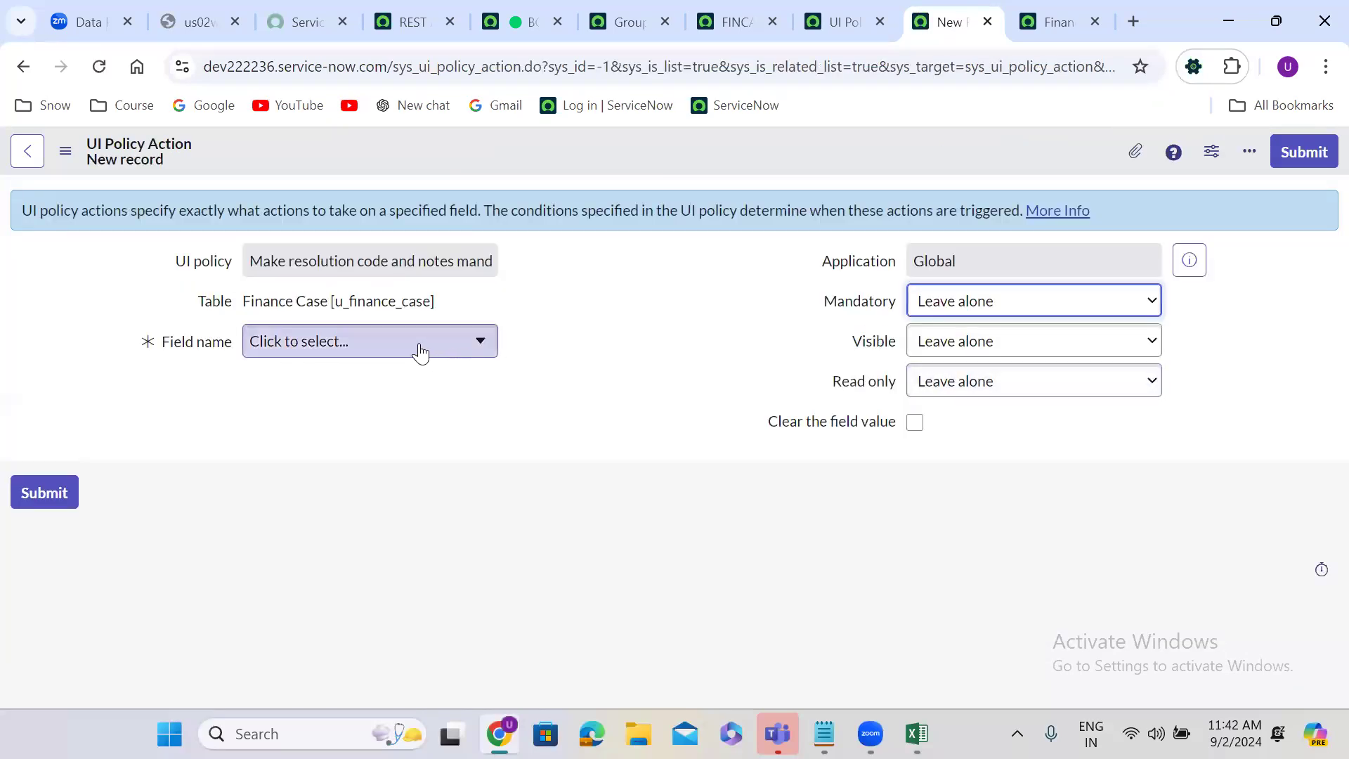
left_click(419, 351)
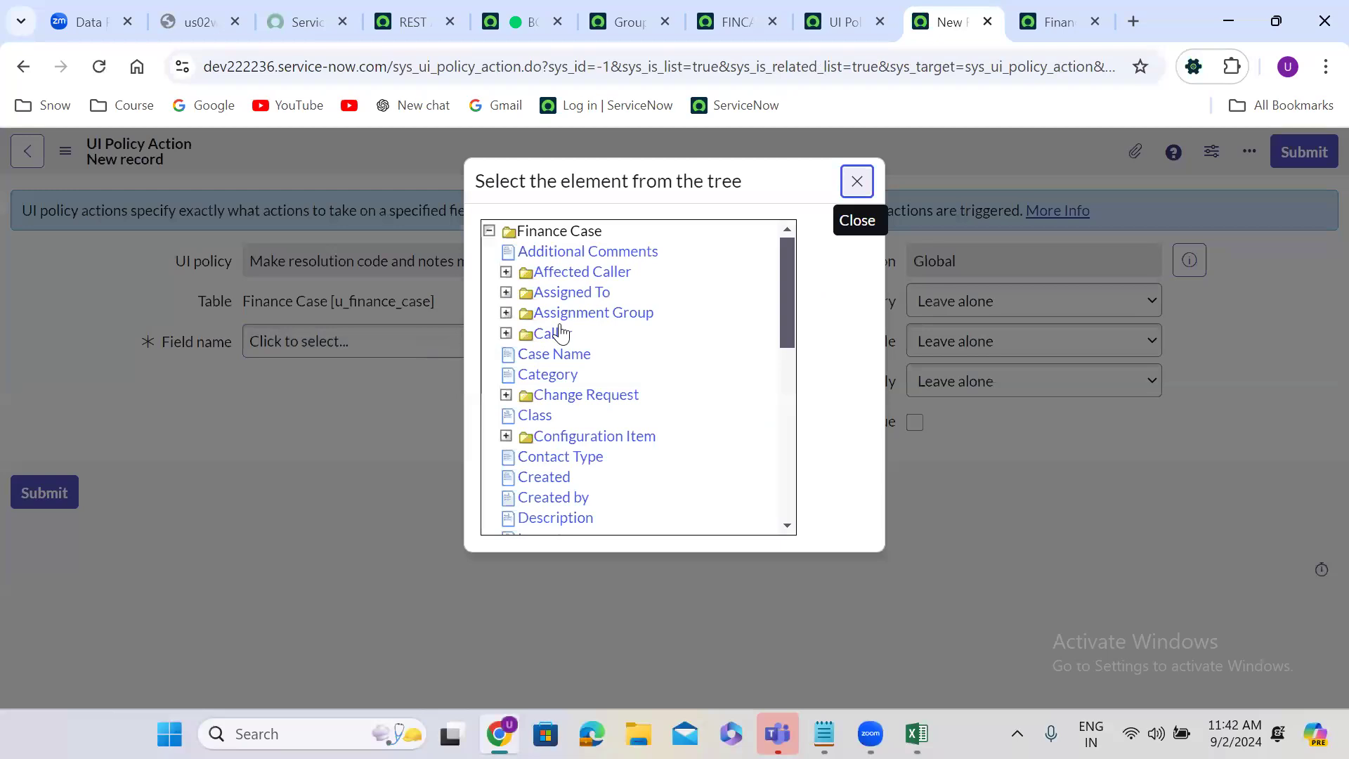
left_click(785, 402)
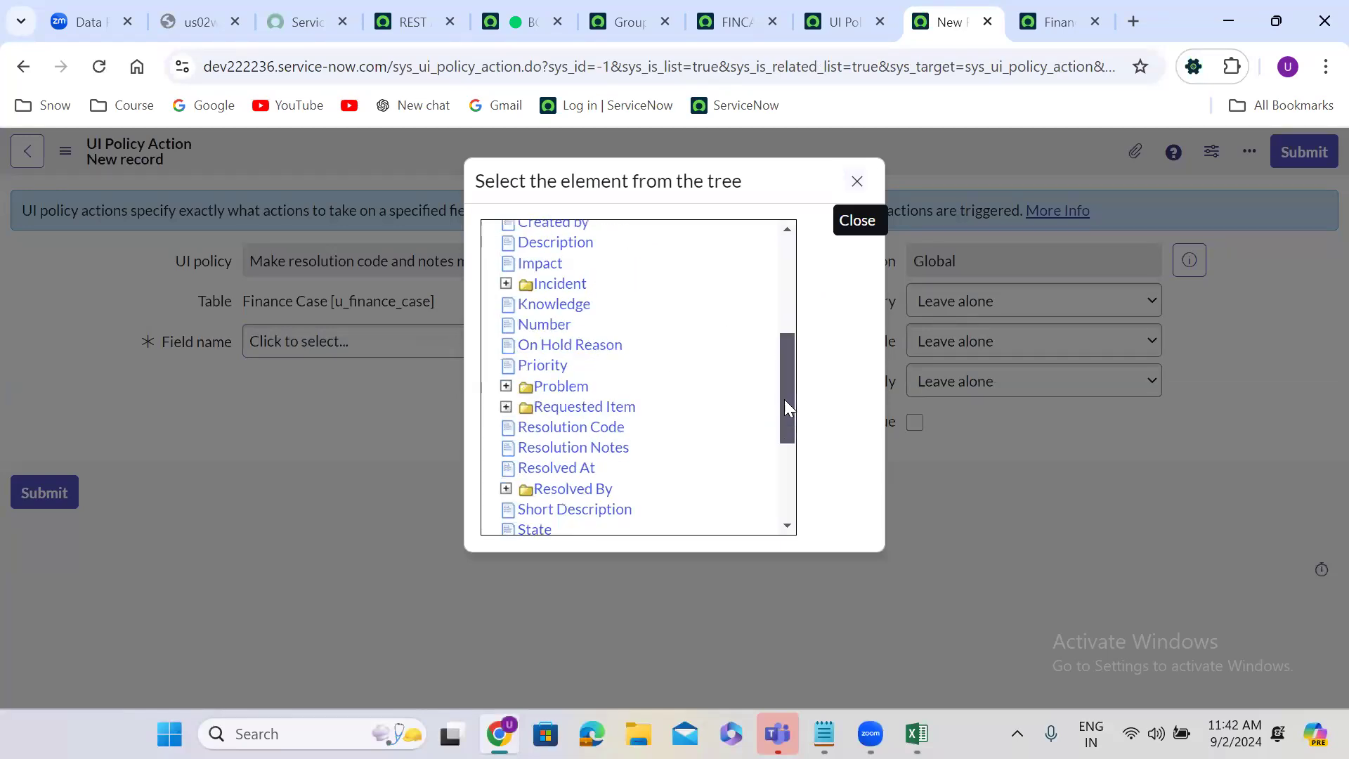
left_click(618, 447)
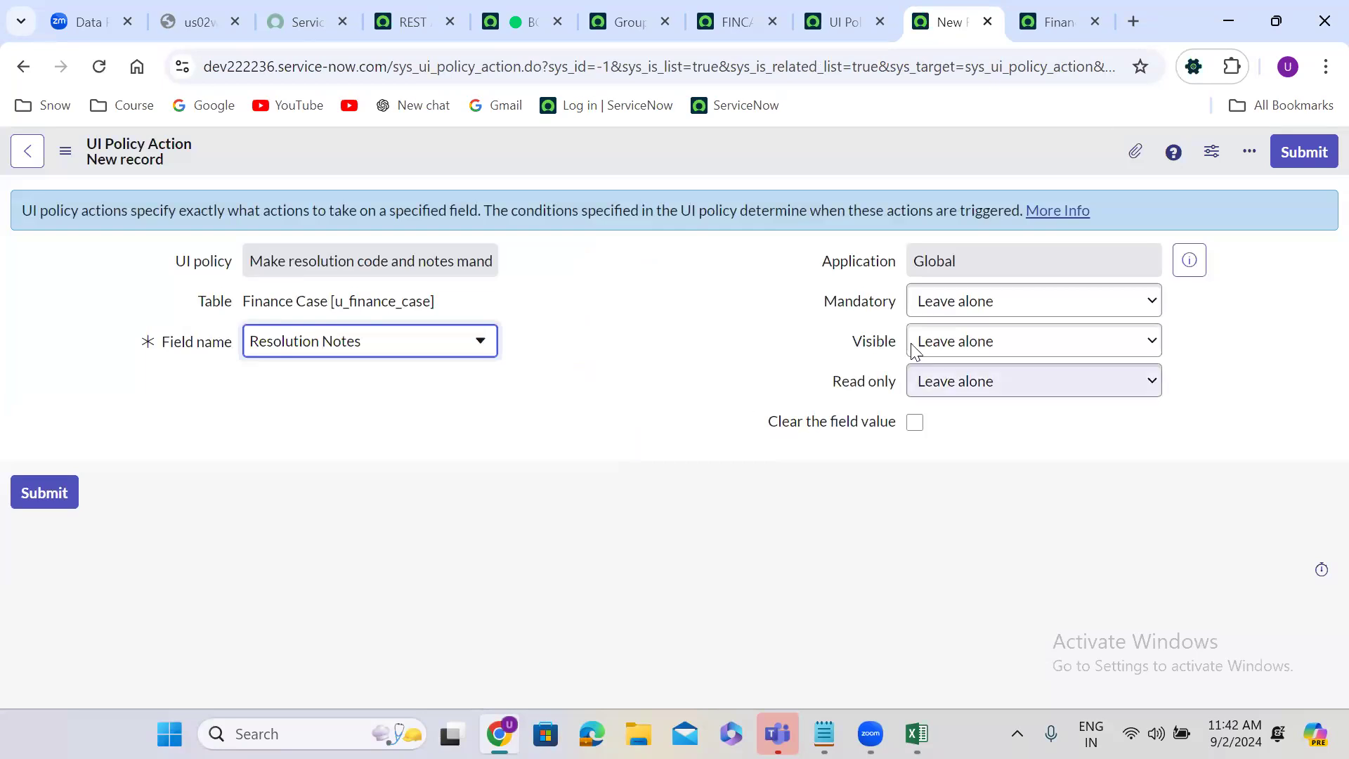
left_click(976, 308)
left_click(974, 356)
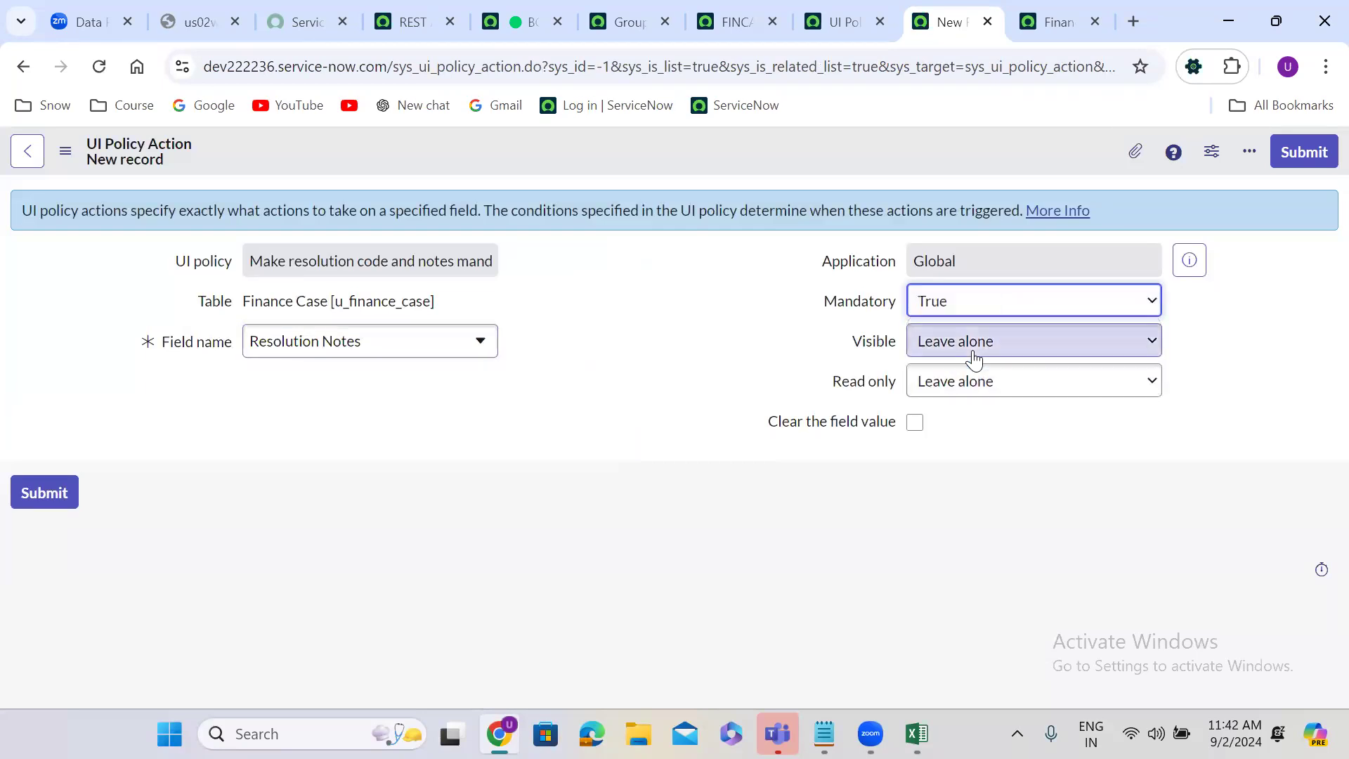
left_click(1316, 152)
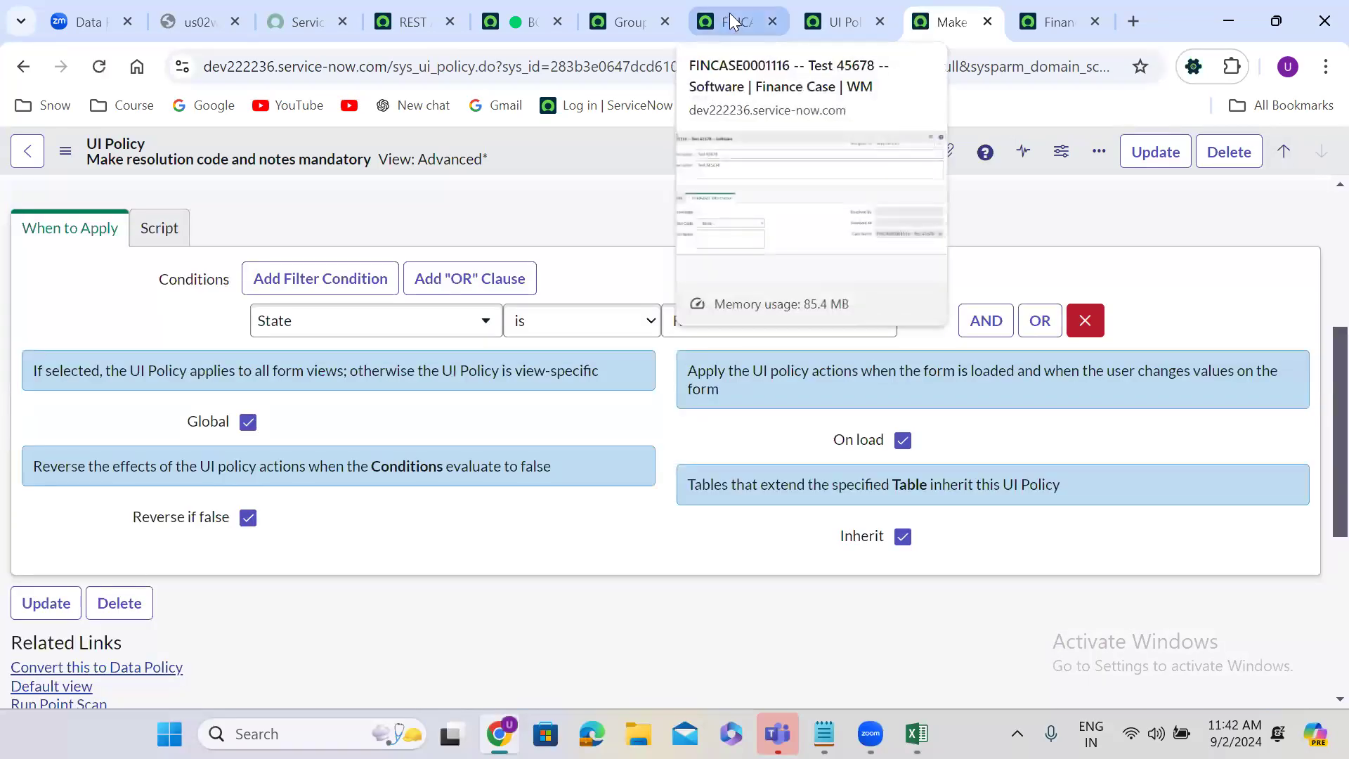
Step: Check the resolution fields on the finance case form, and review the UI policy's actions, conditions and Run scripts setting
left_click(729, 16)
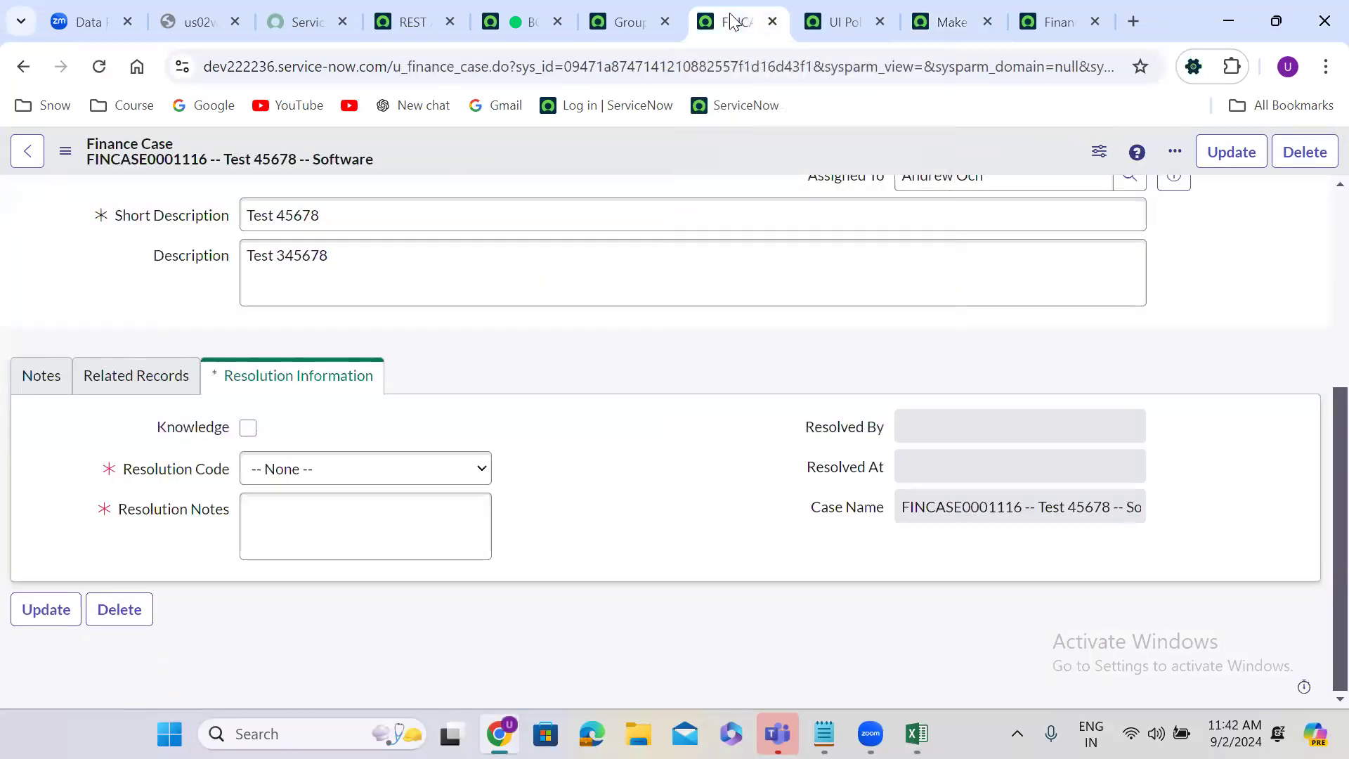
left_click(971, 9)
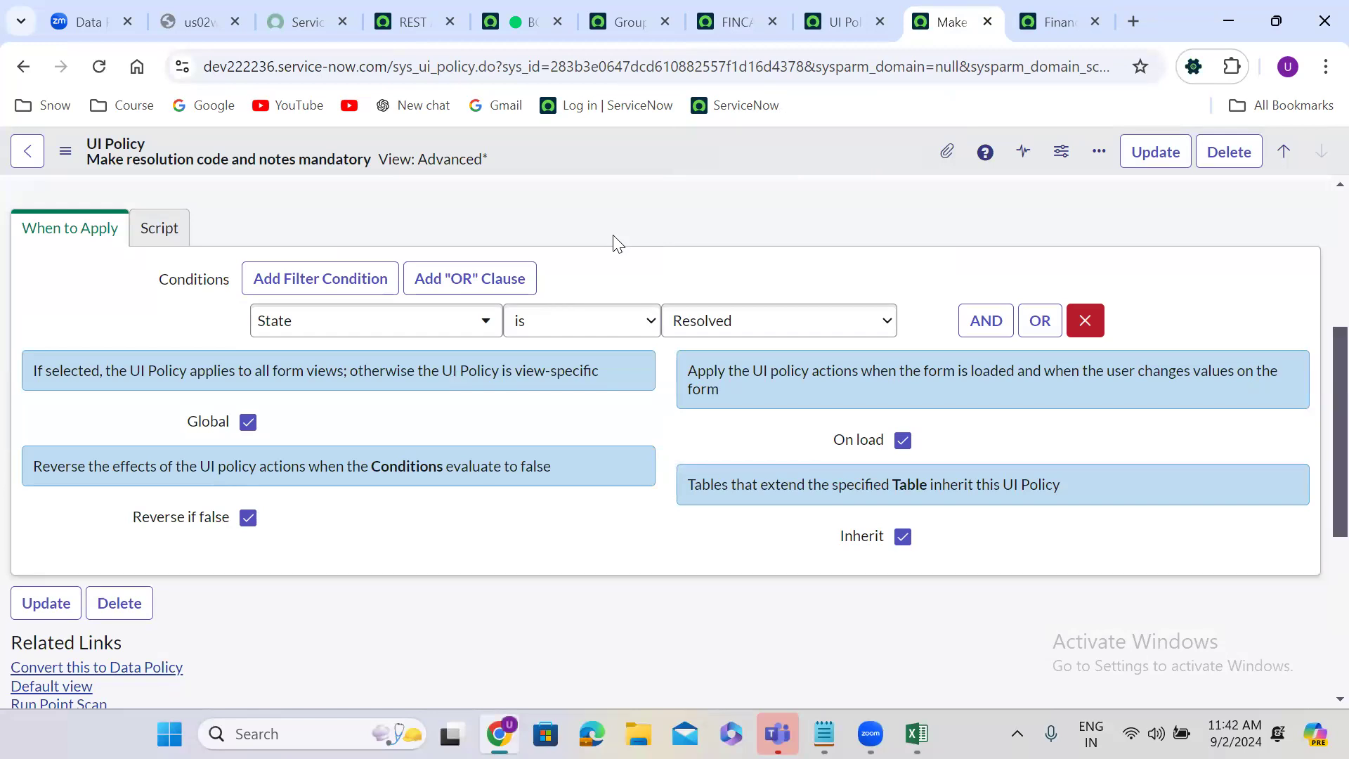
scroll(616, 242, "down", 5)
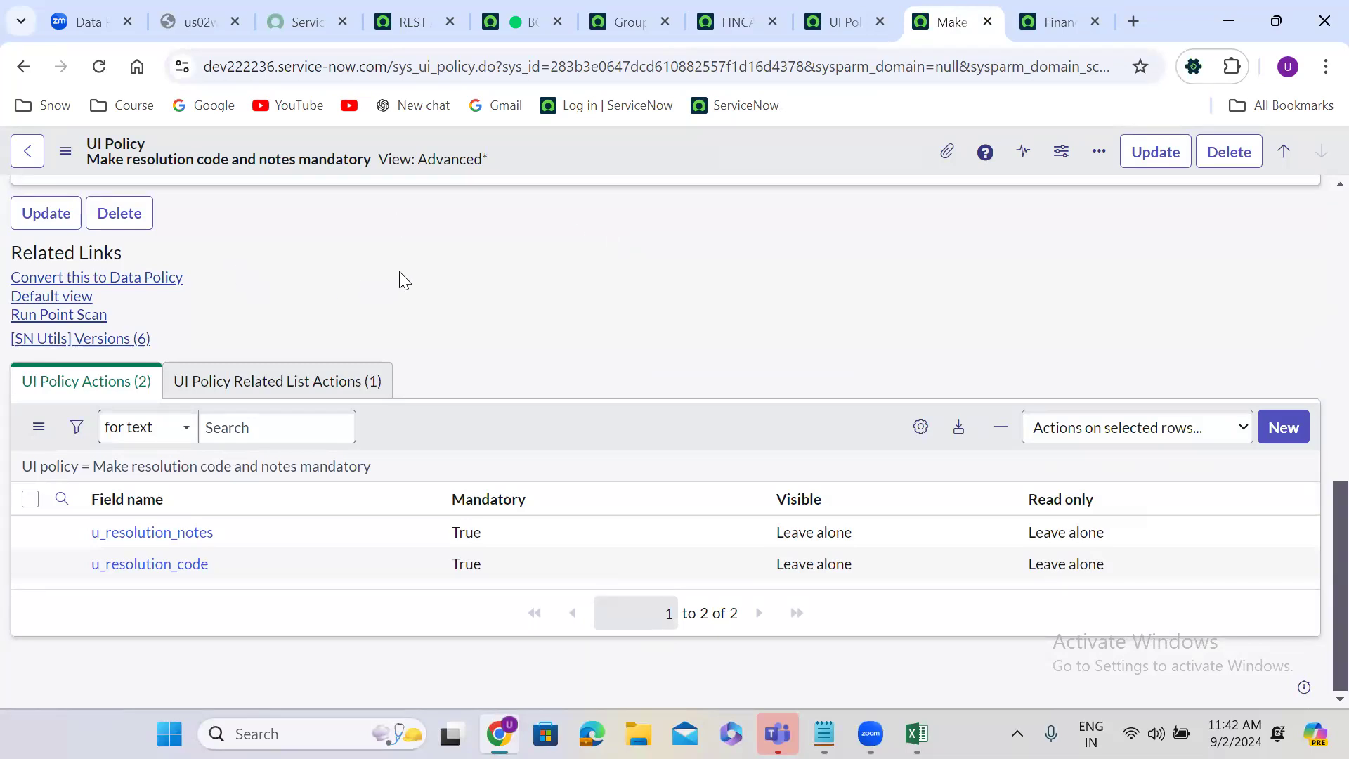
scroll(400, 273, "up", 3)
scroll(402, 279, "up", 3)
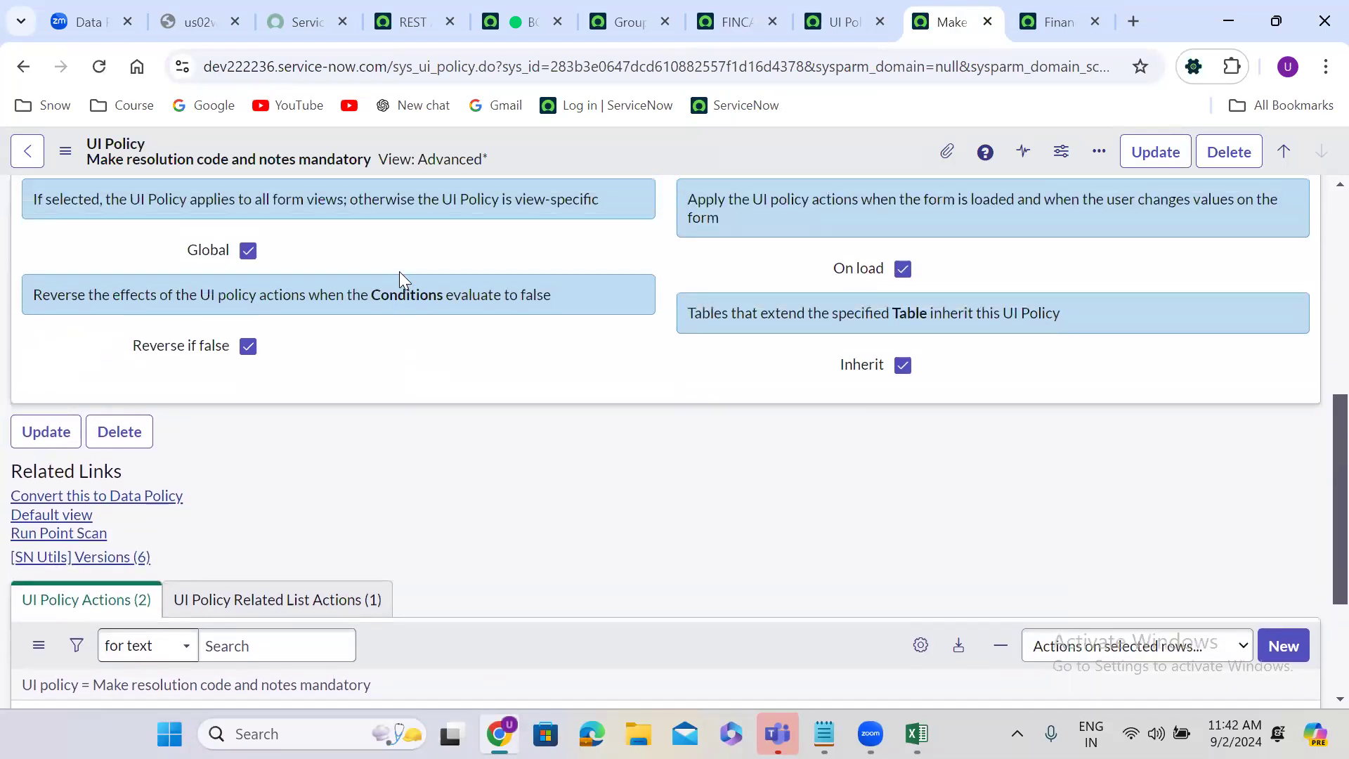
scroll(399, 271, "up", 3)
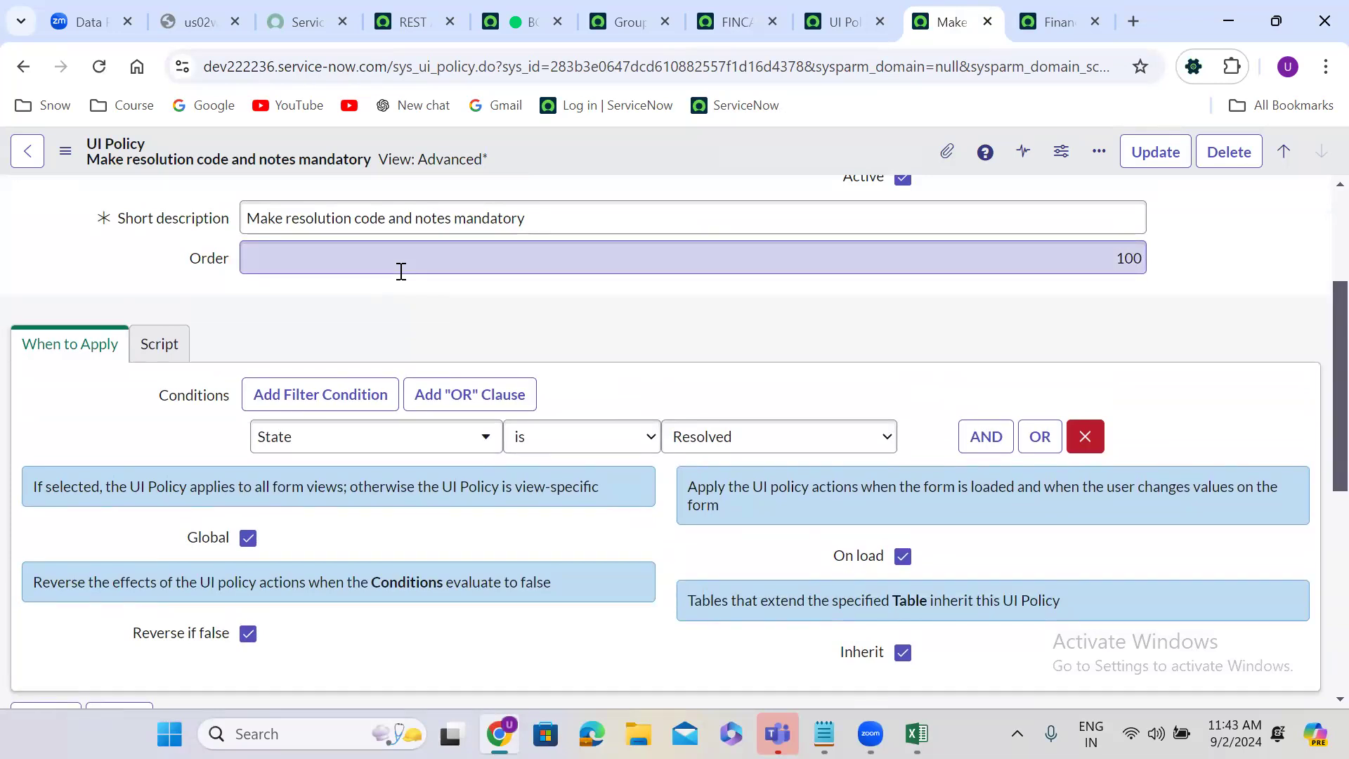
left_click(159, 346)
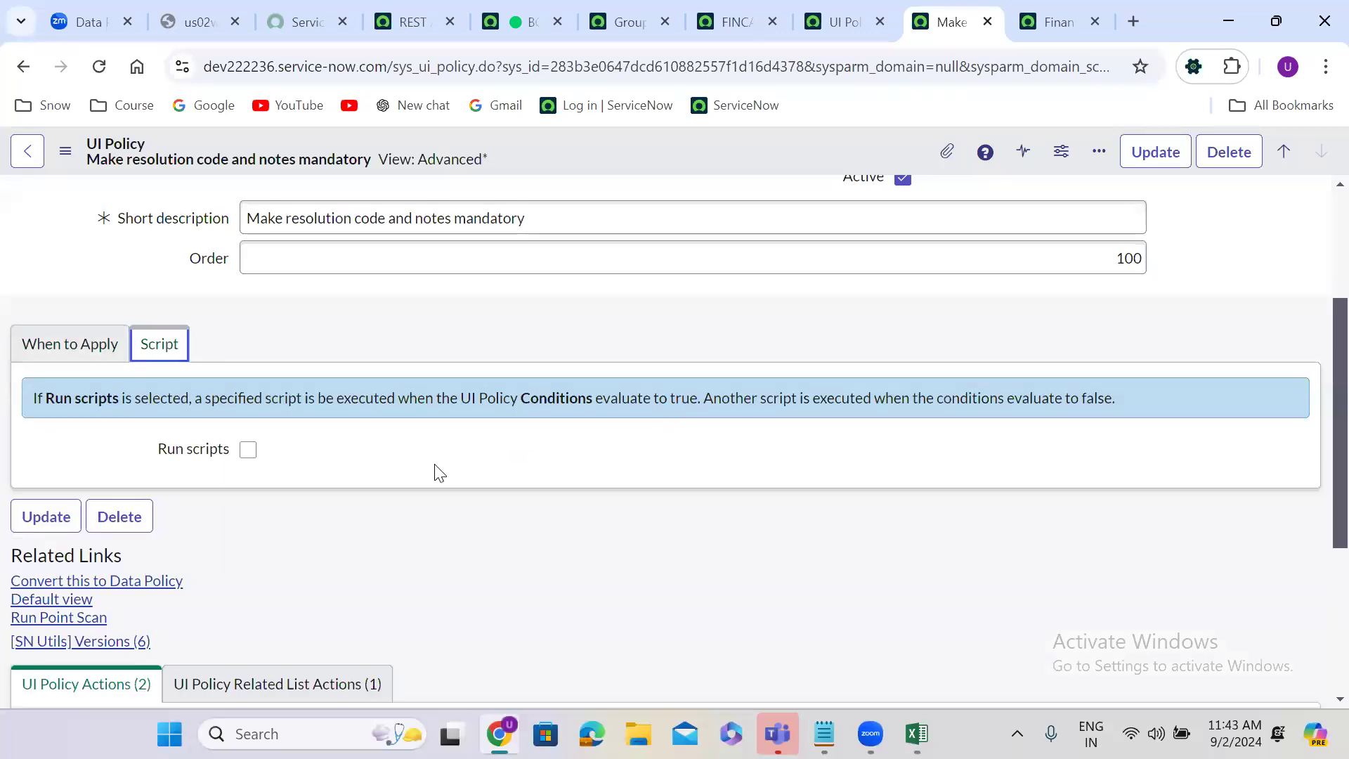
left_click(88, 351)
left_click(159, 347)
Step: Convert the UI policy to a data policy and review the new record's options and conditions
left_click(125, 583)
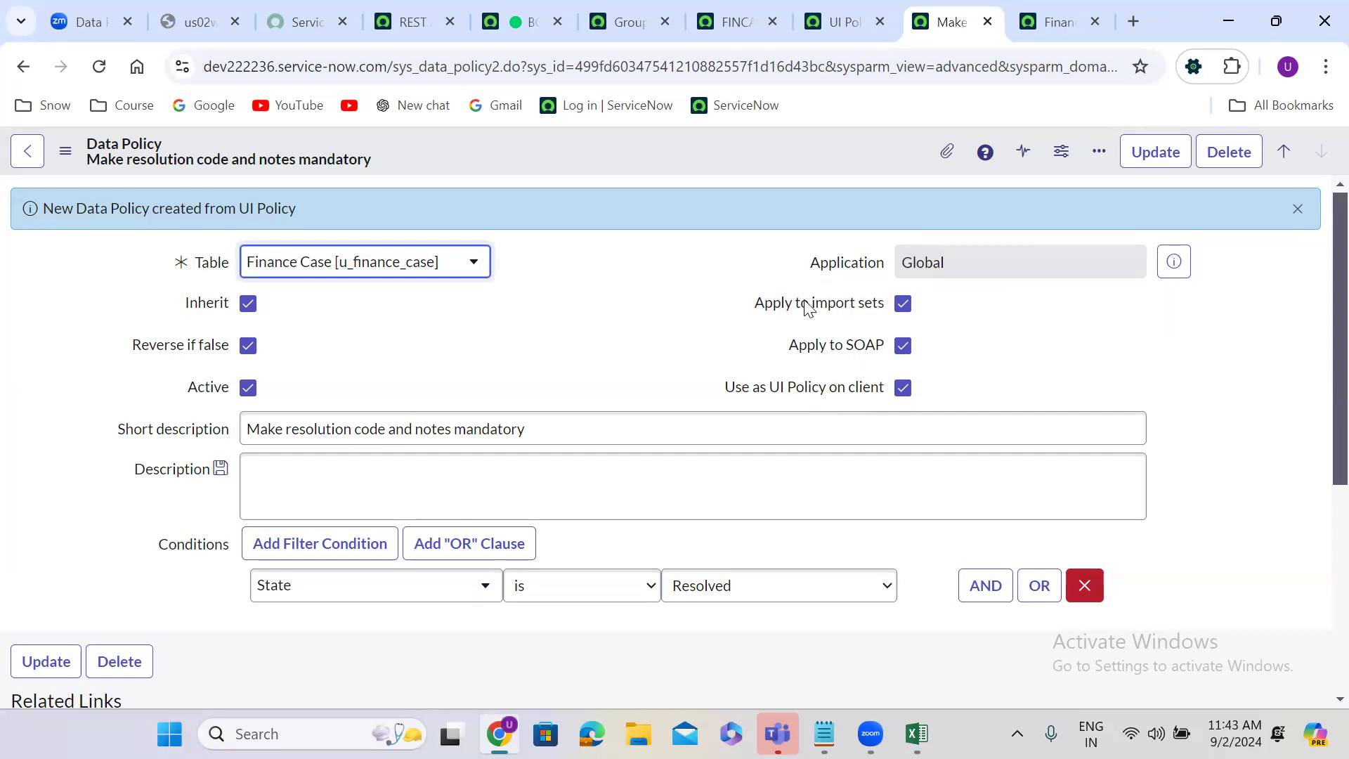
left_click(609, 383)
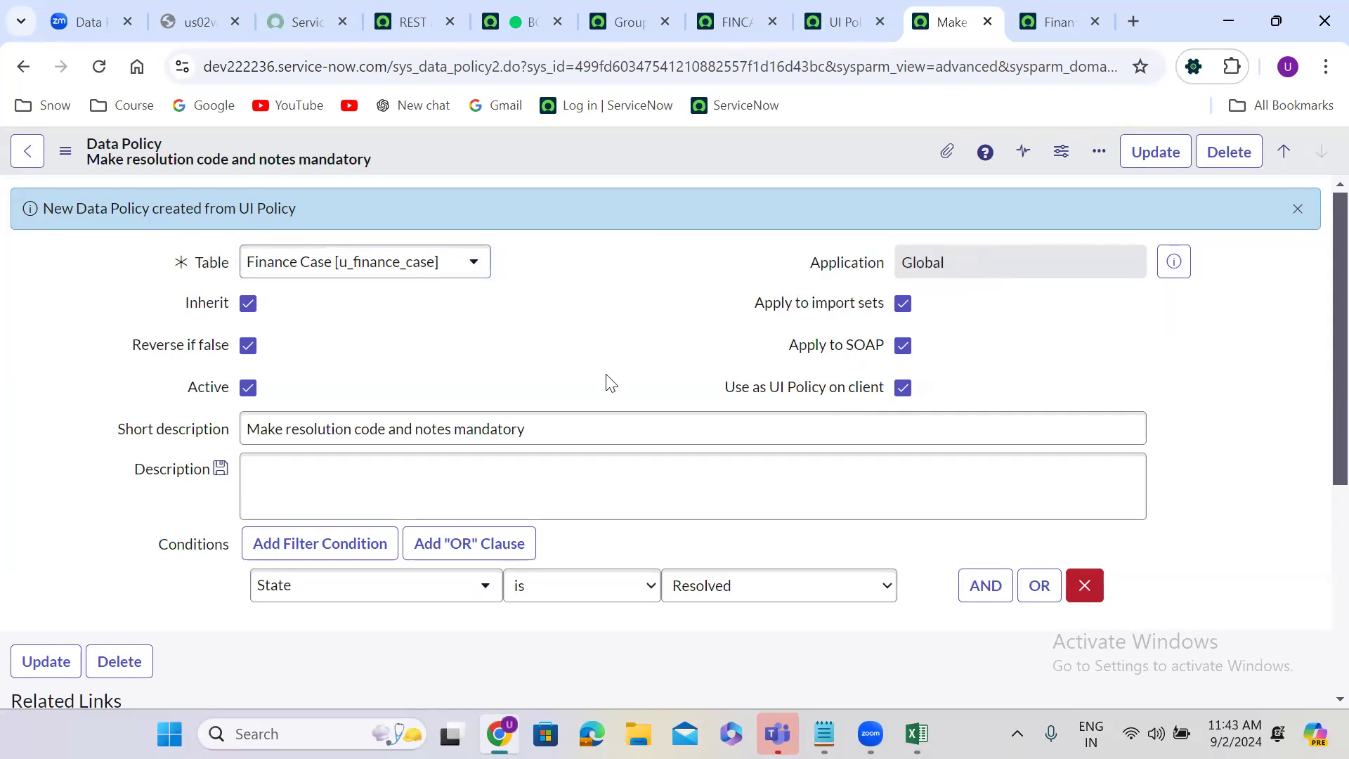
scroll(608, 383, "down", 1)
scroll(604, 373, "up", 1)
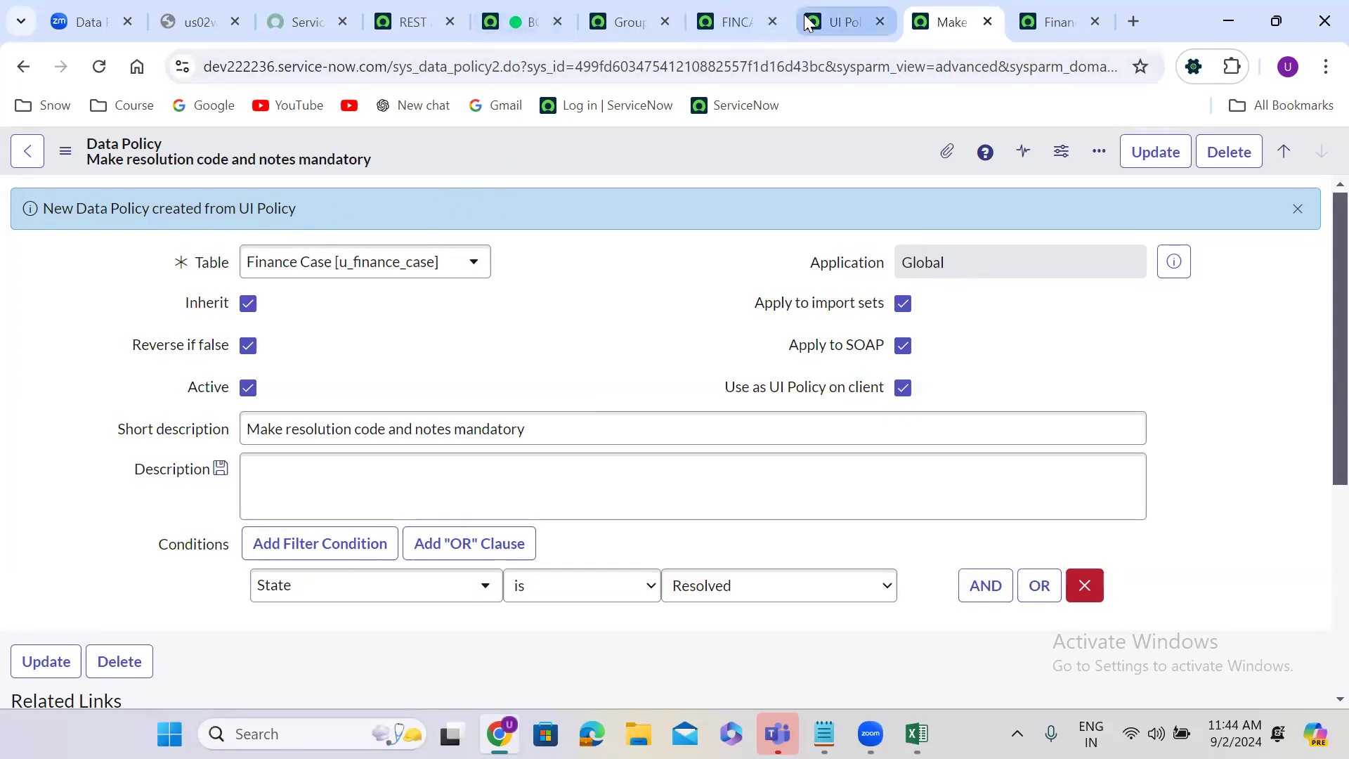
Step: Set the open finance case's State to New and save the record
left_click(727, 19)
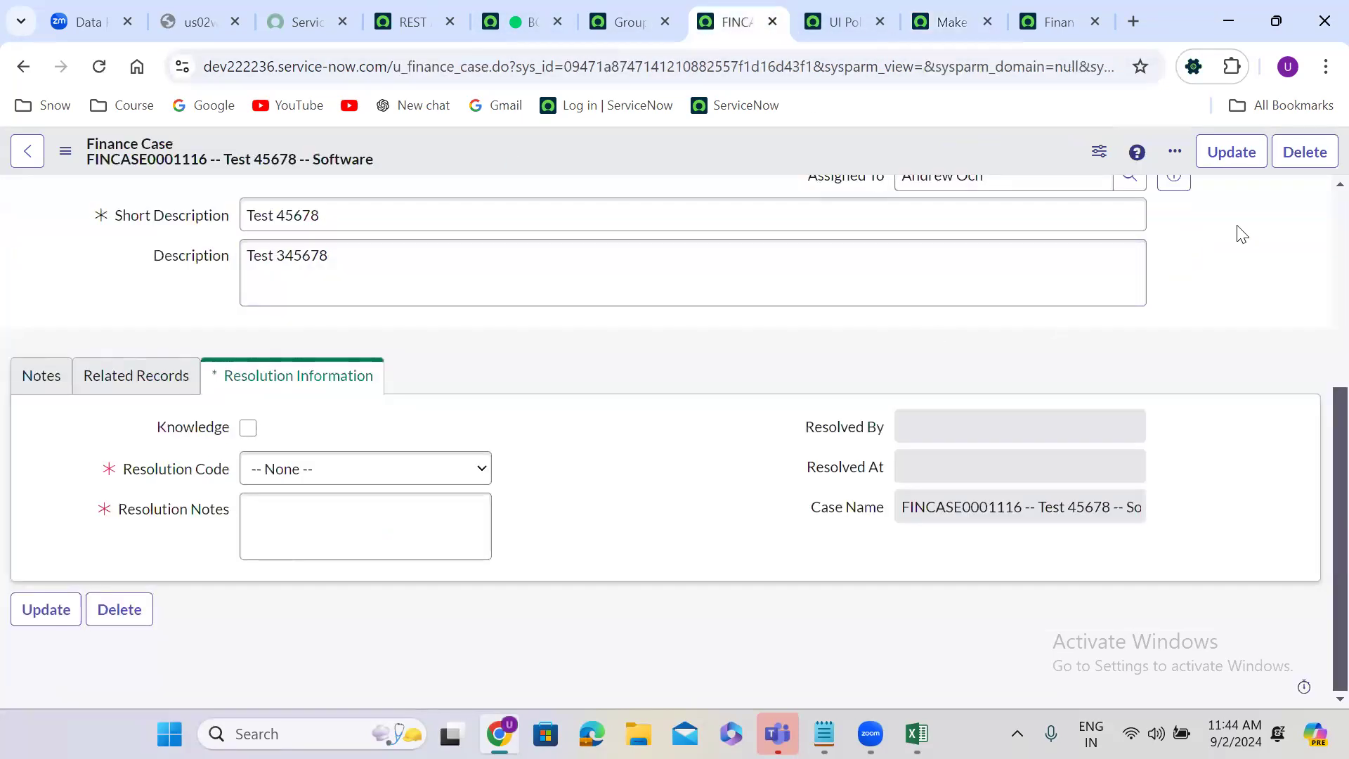
scroll(1248, 205, "up", 5)
left_click(948, 318)
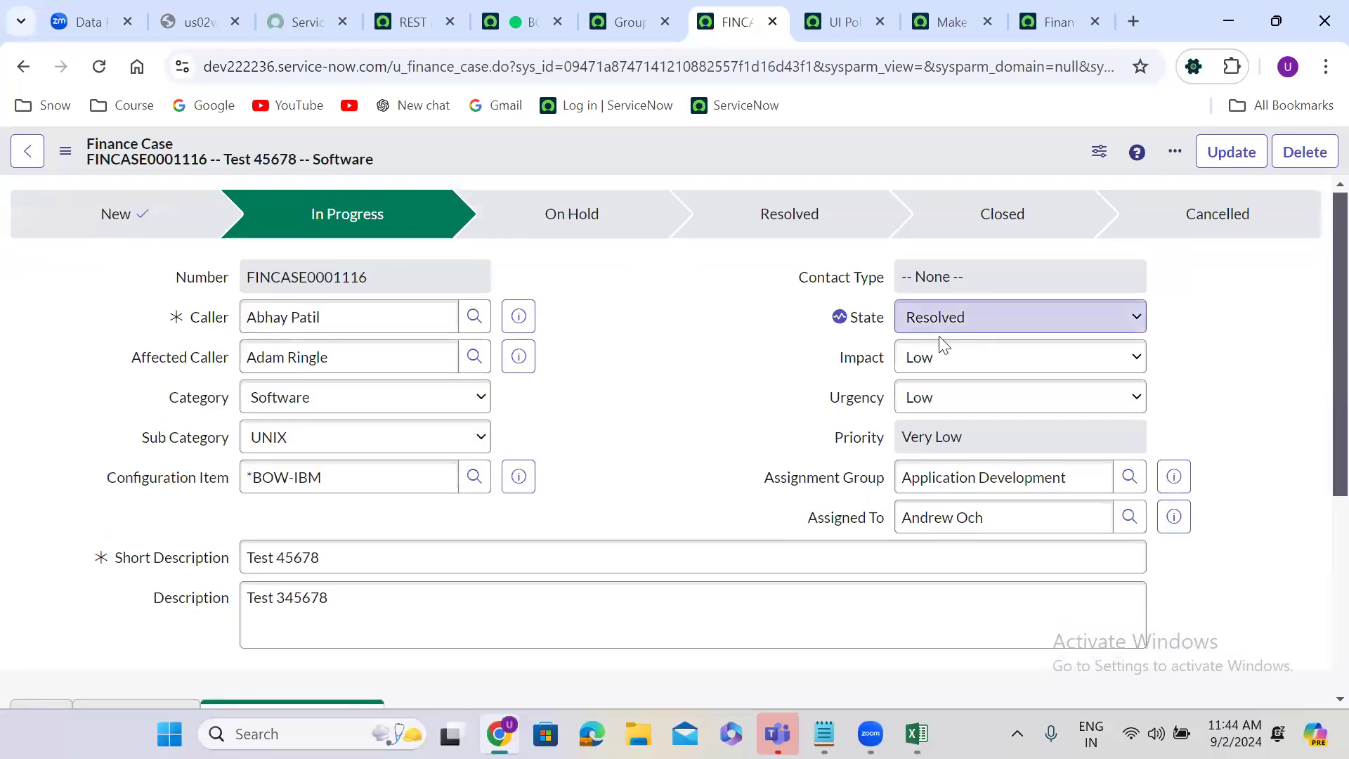
left_click(943, 351)
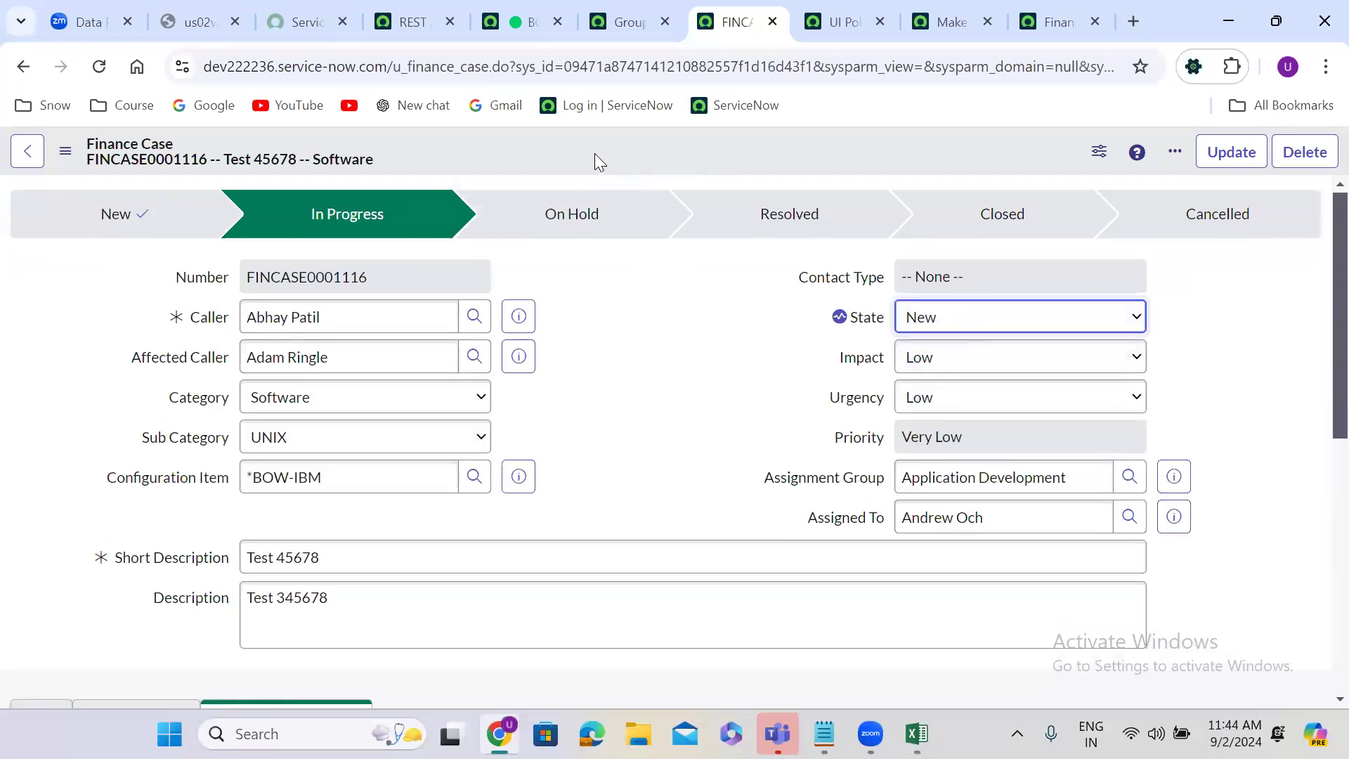
right_click(561, 150)
left_click(602, 166)
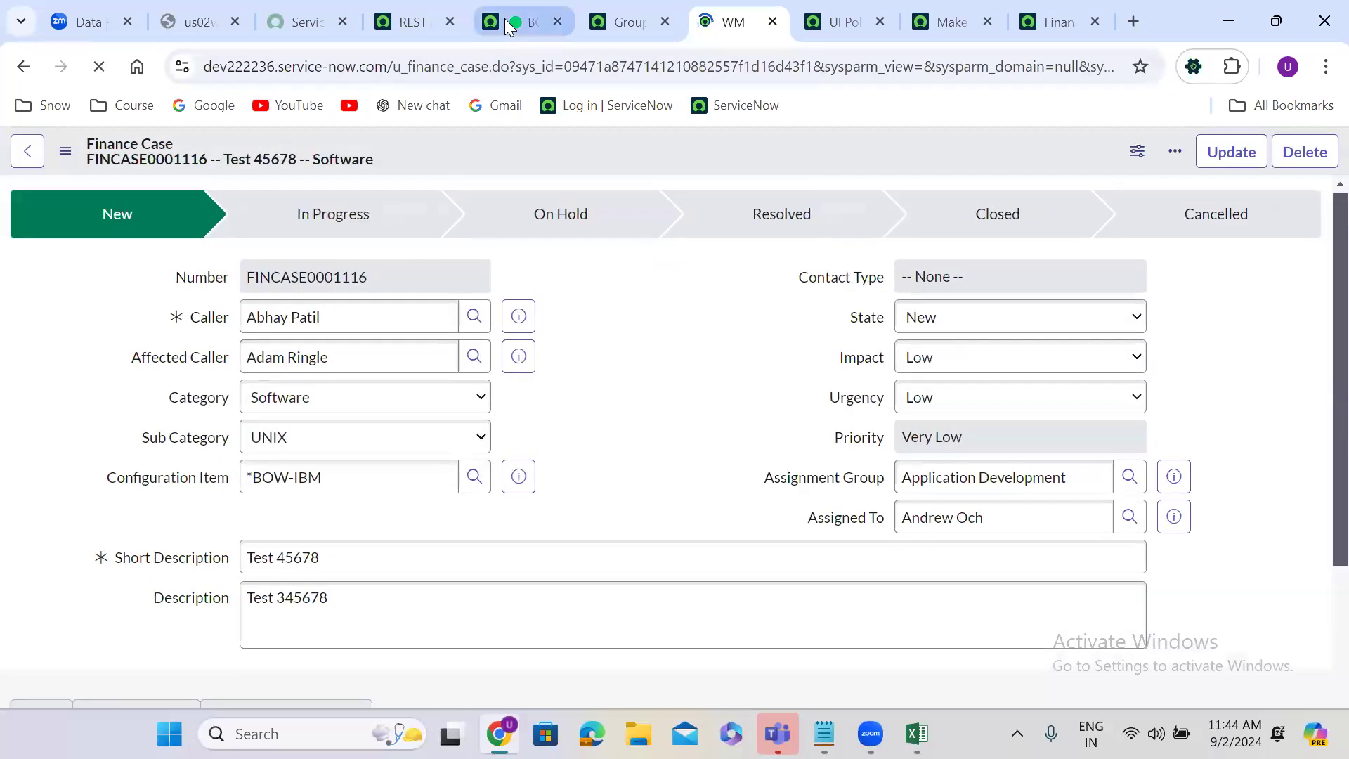
Step: Run the existing background script that sets the finance case's u_state to 6 to test the data policy
left_click(505, 18)
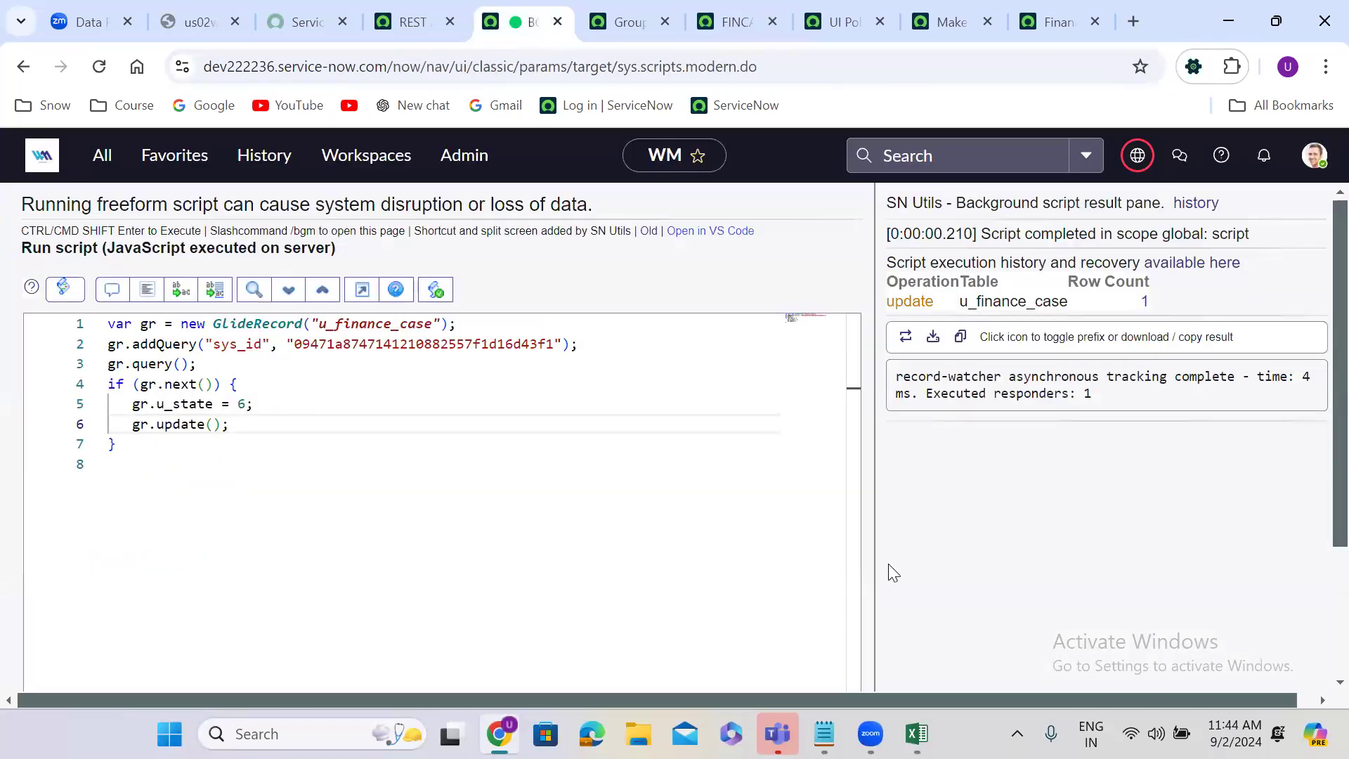
scroll(888, 566, "down", 2)
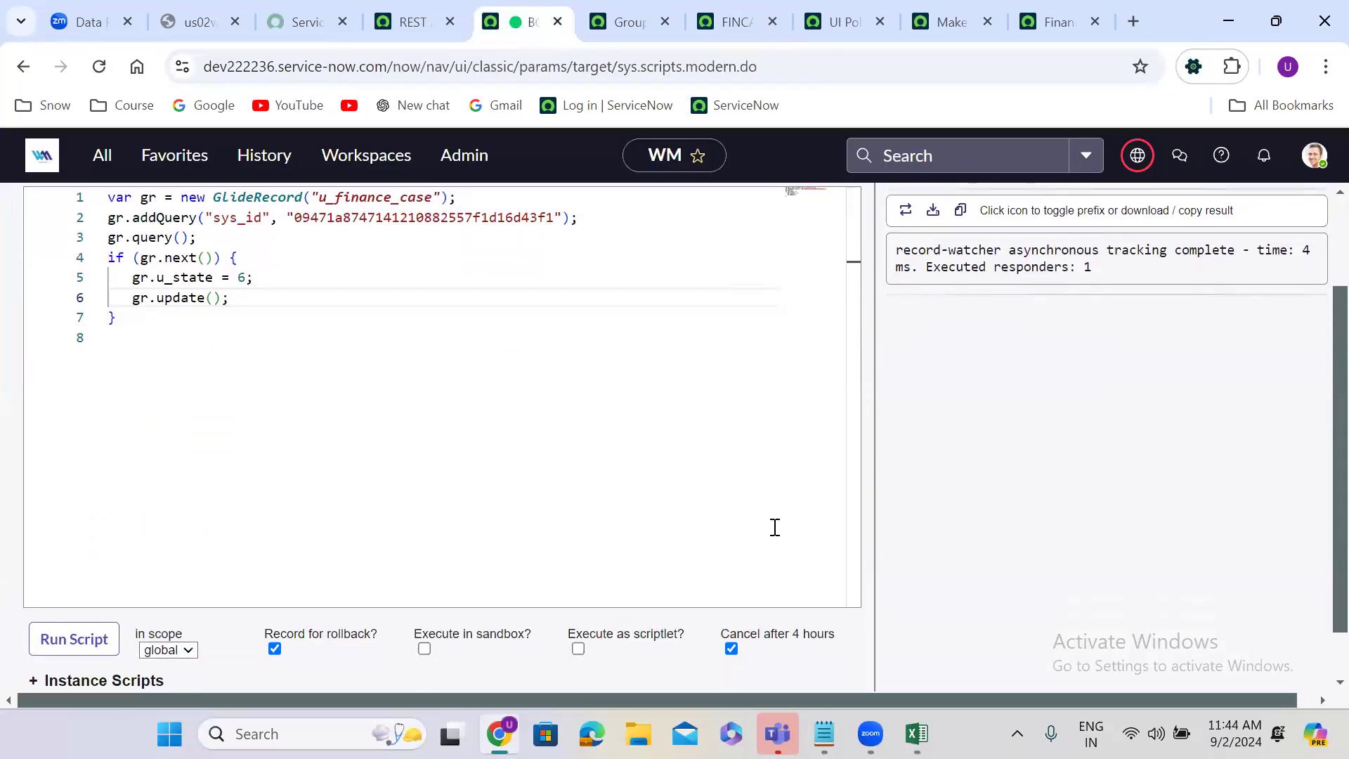
left_click(91, 636)
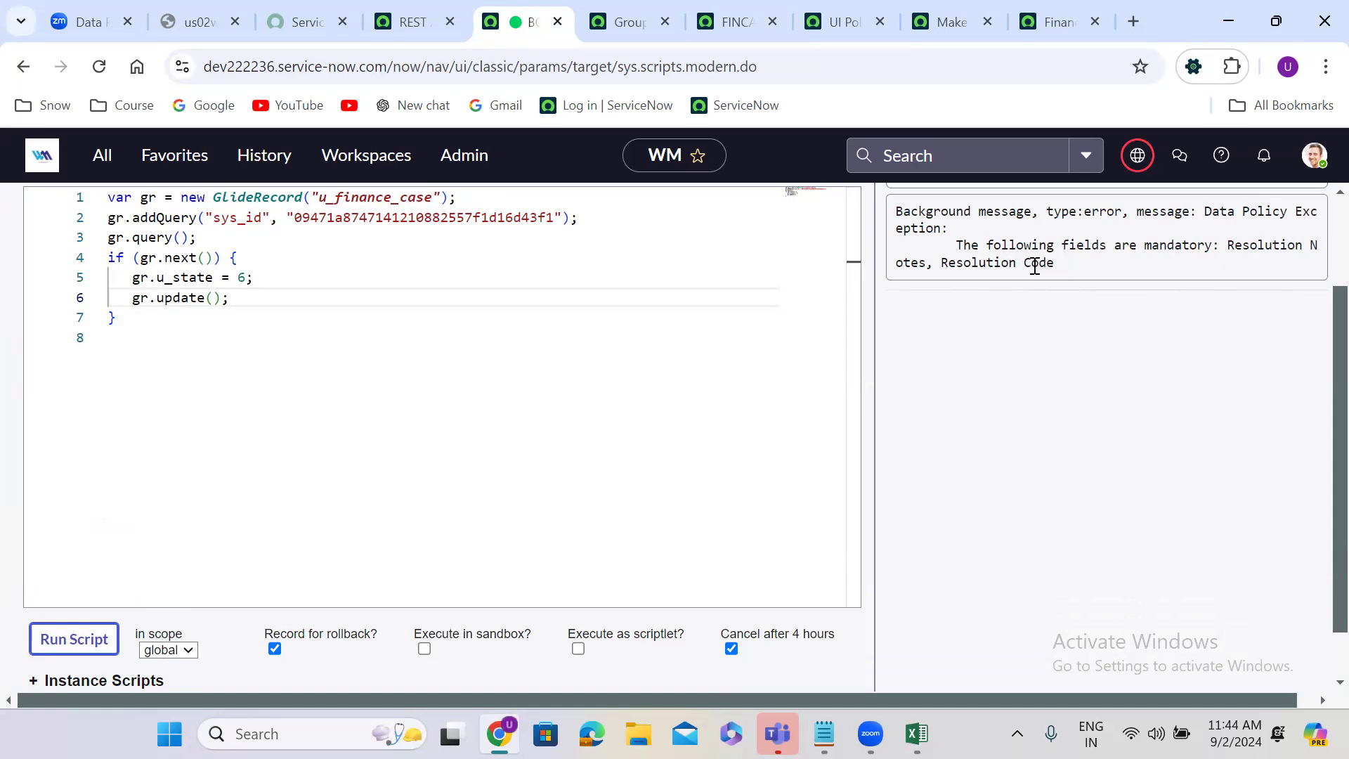
Step: Send the REST API Explorer PATCH request with State 6 for the finance case and examine the response body
left_click(421, 16)
left_click(390, 597)
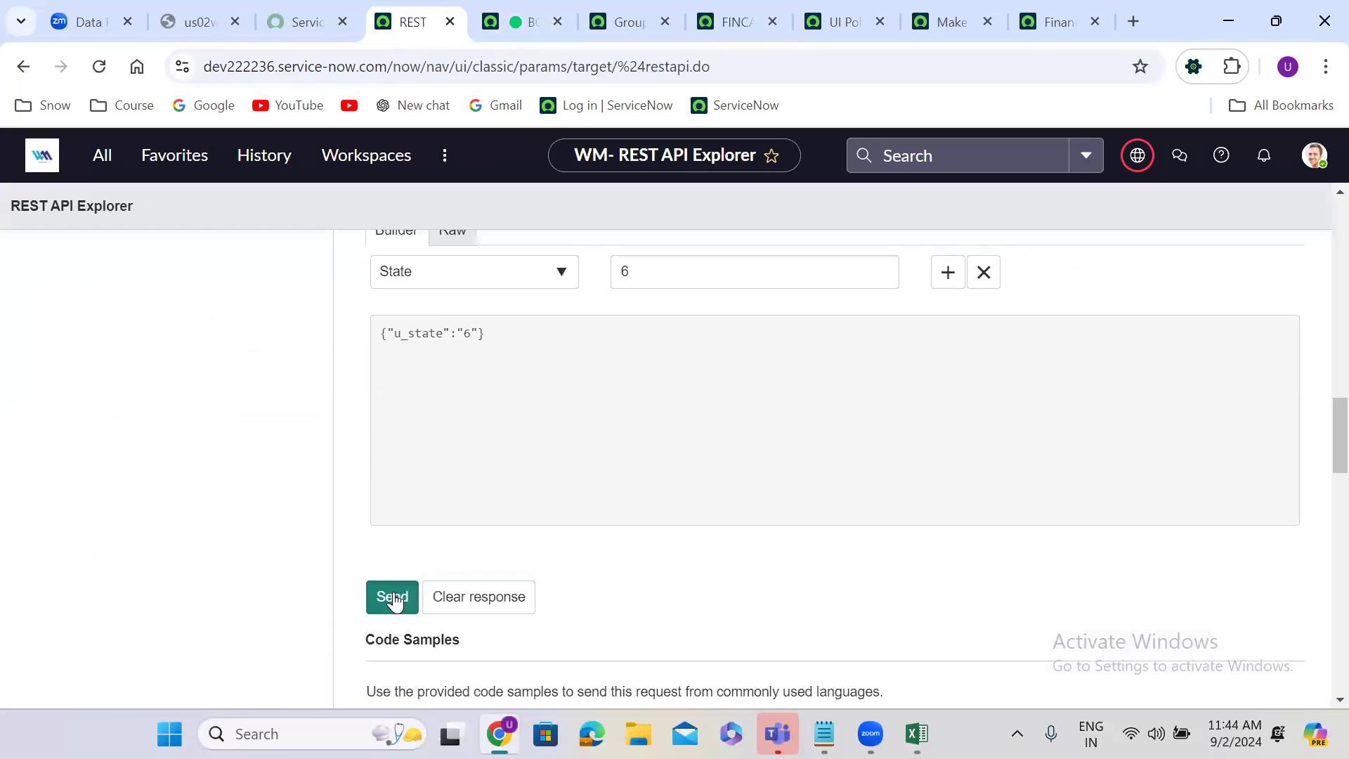
left_click(773, 209)
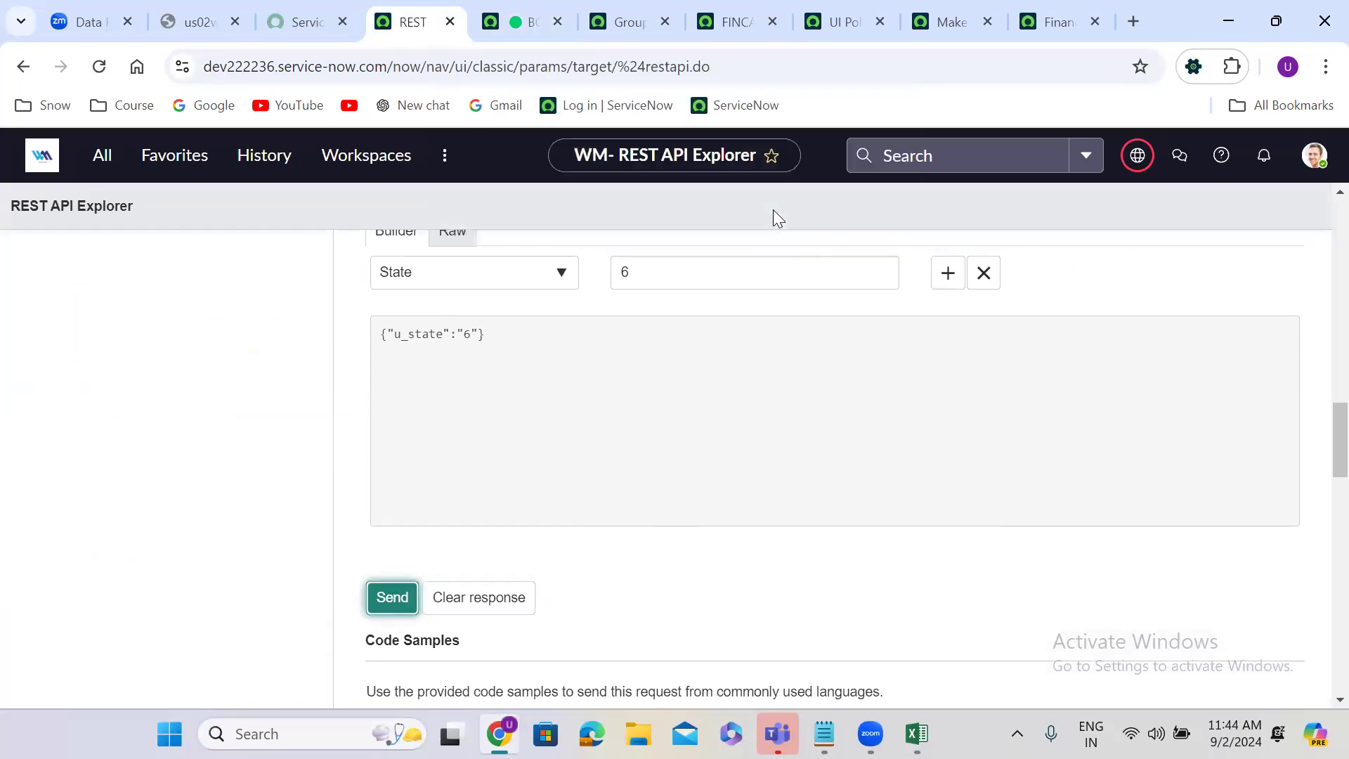
scroll(403, 485, "down", 3)
scroll(406, 513, "down", 5)
scroll(408, 542, "down", 10)
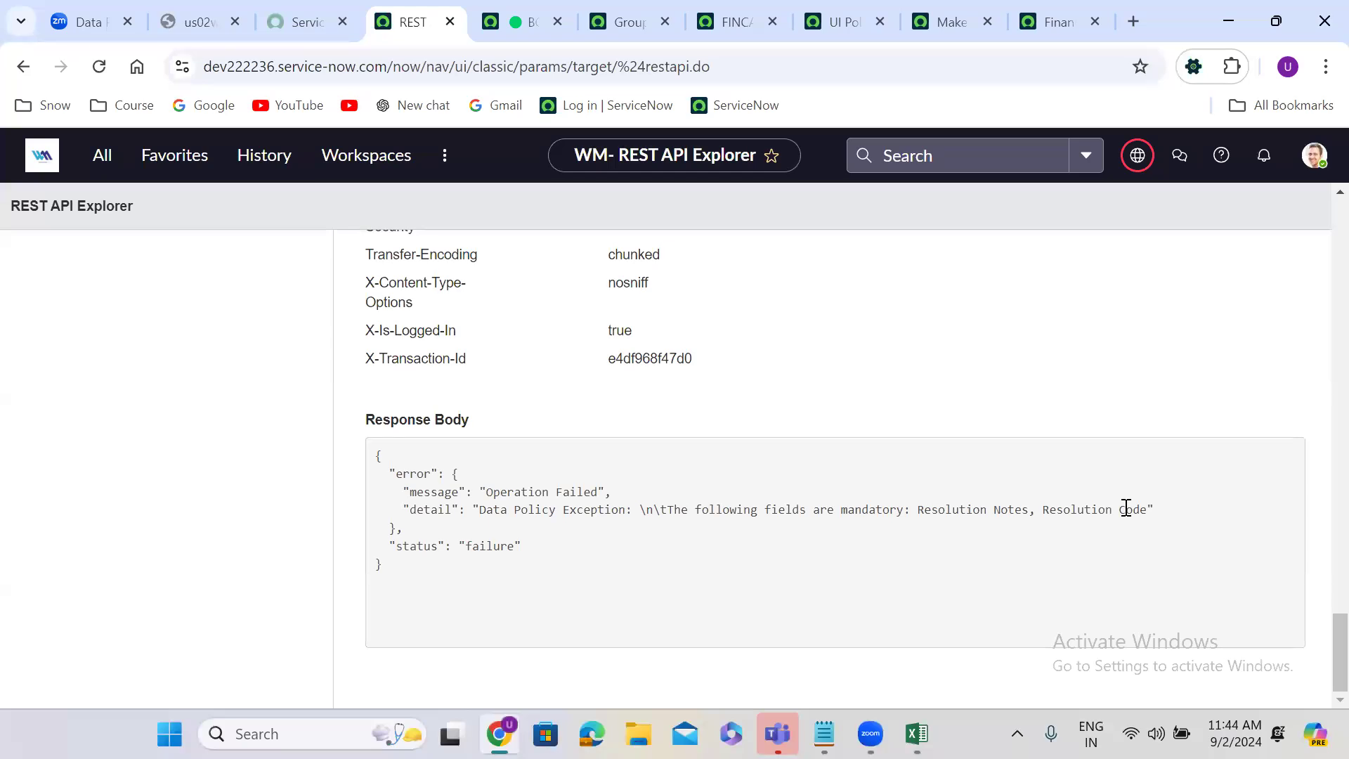
Step: Try to save the finance case form with State set to Resolved and the resolution fields left empty
left_click(755, 11)
left_click(957, 320)
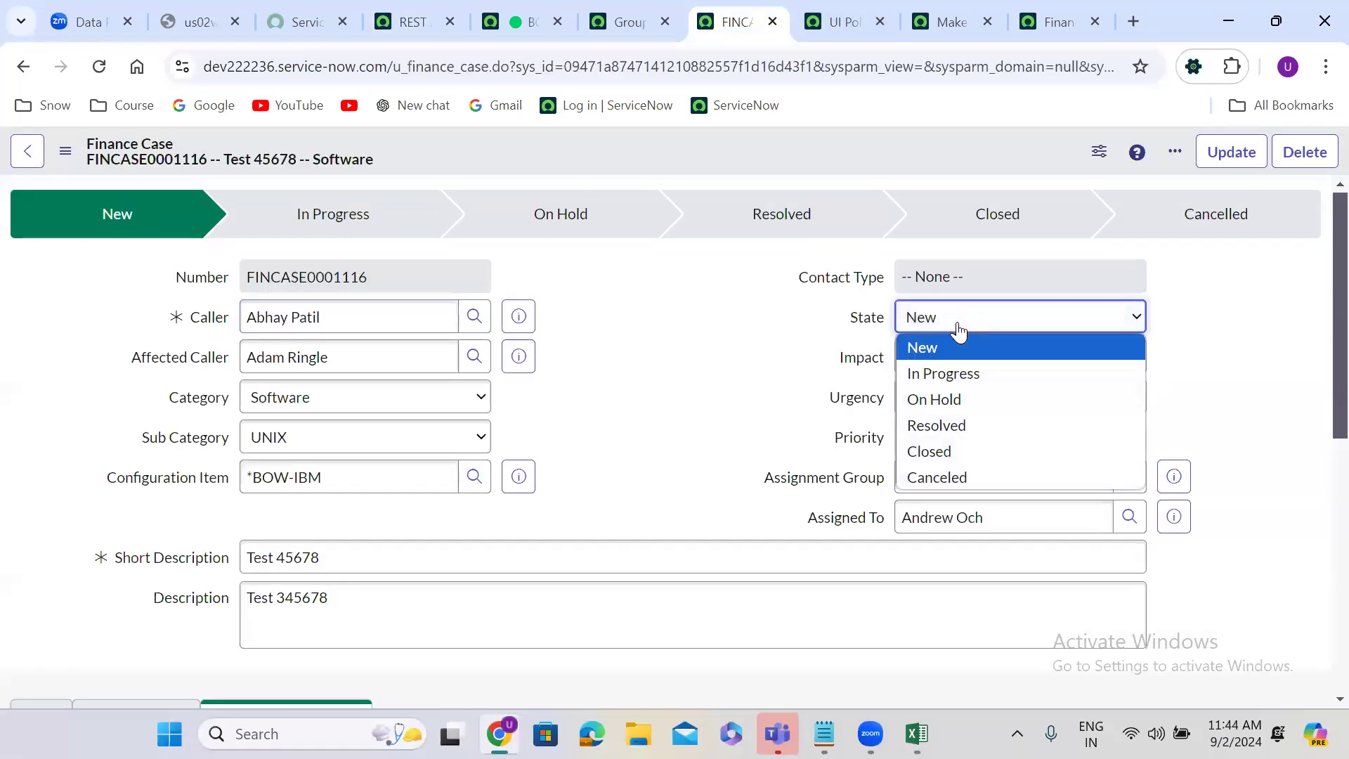
left_click(968, 425)
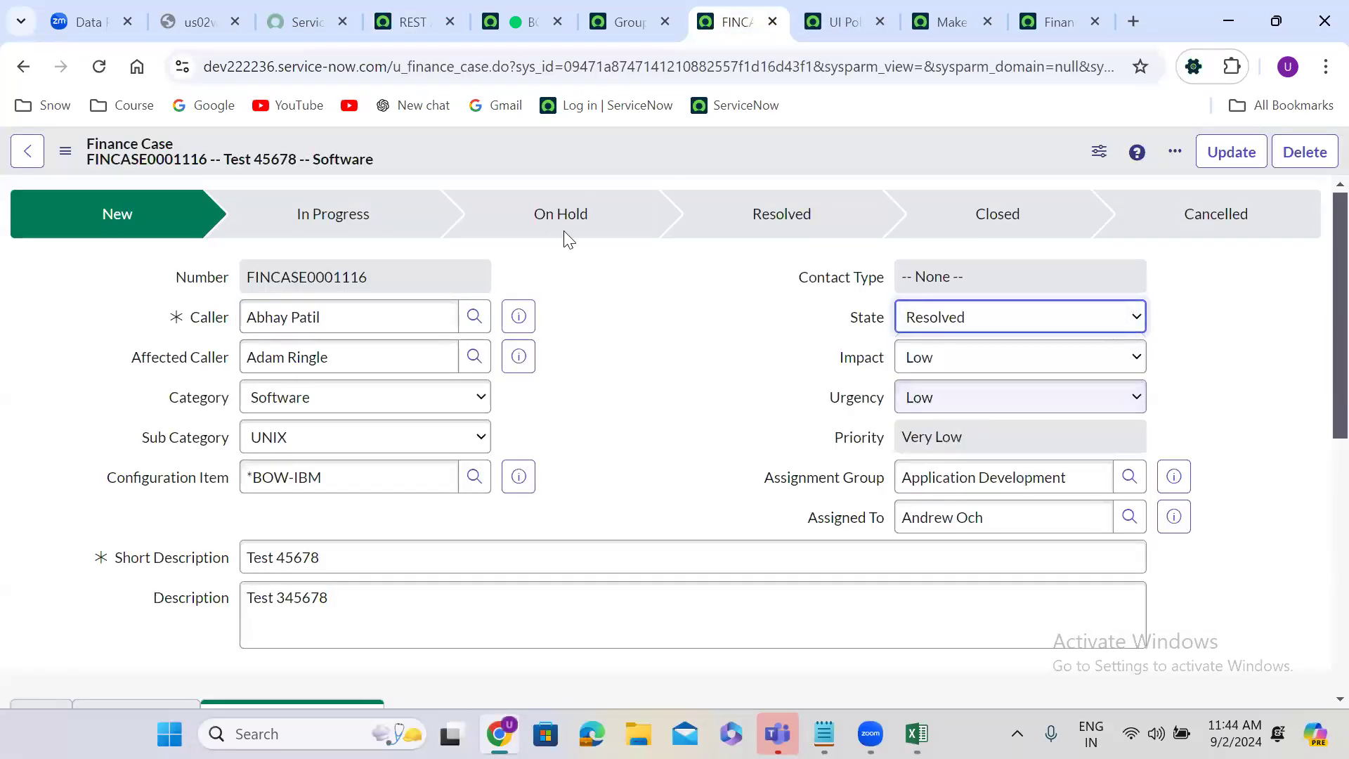
right_click(576, 132)
left_click(614, 148)
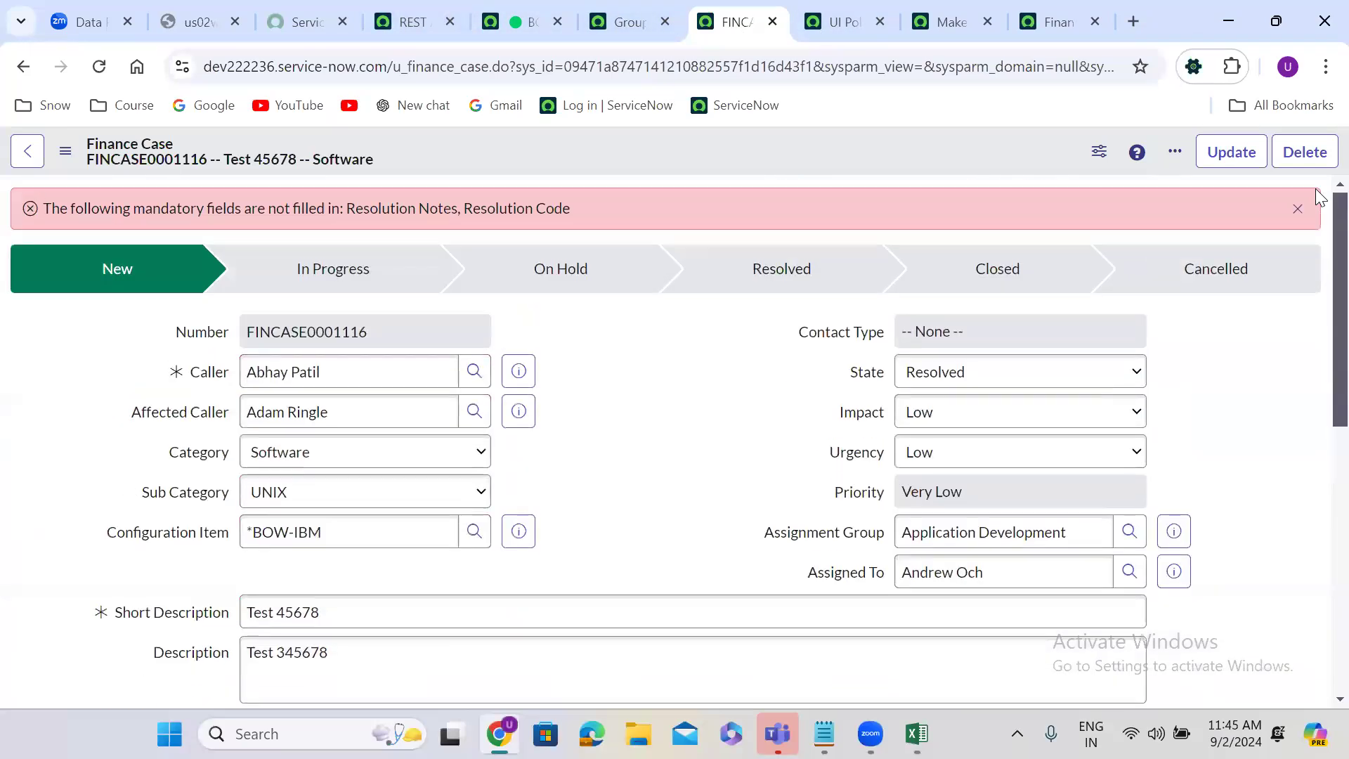
Step: Choose On Hold as the finance case's State, and open the table's data policies from a duplicate of the form's browser tab
left_click(940, 379)
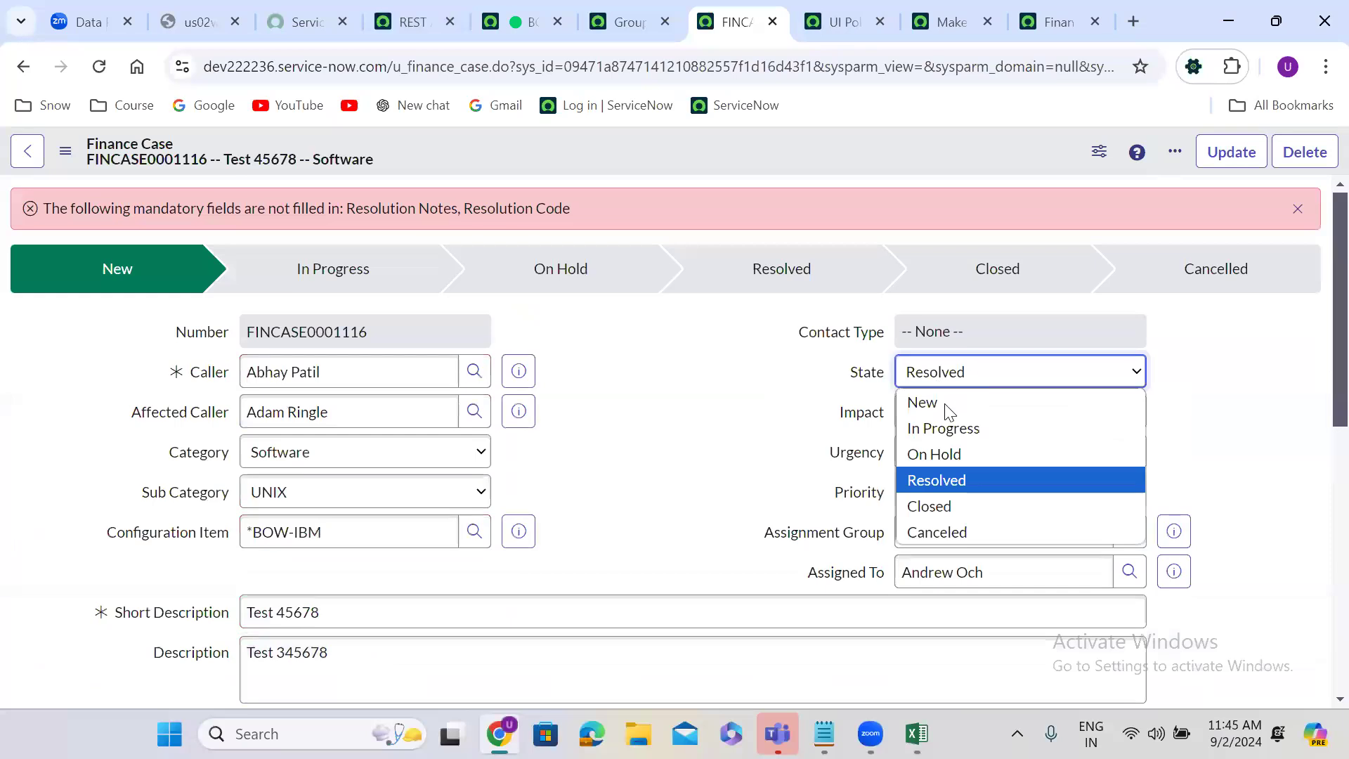
left_click(954, 454)
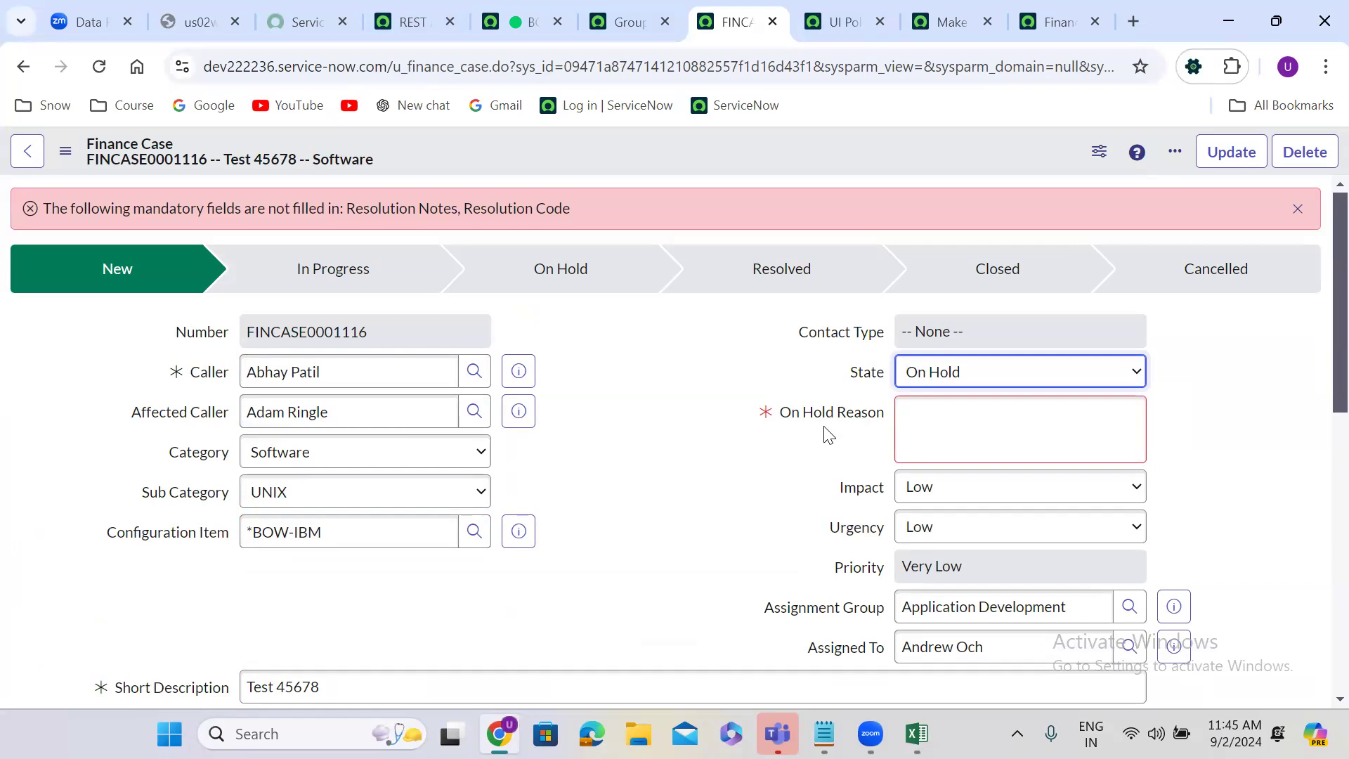
right_click(737, 21)
left_click(816, 199)
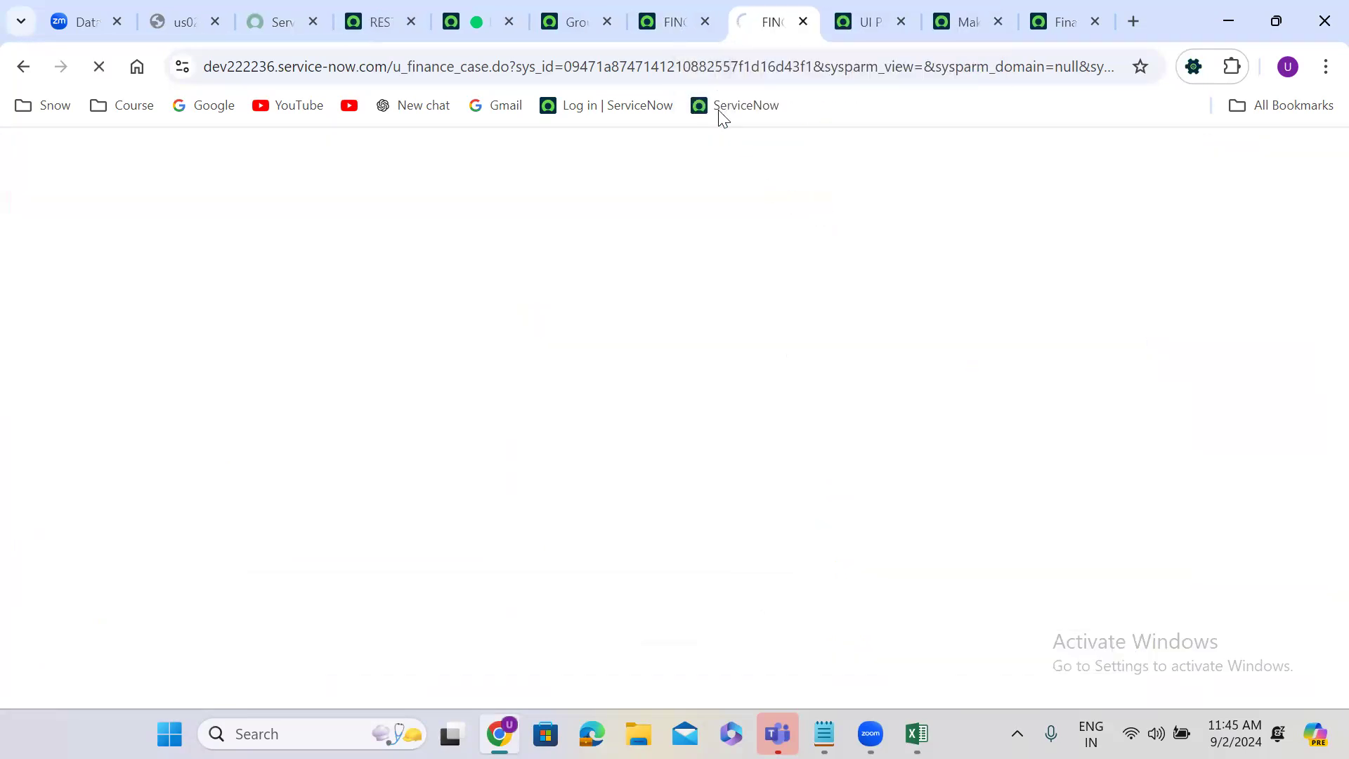
right_click(578, 147)
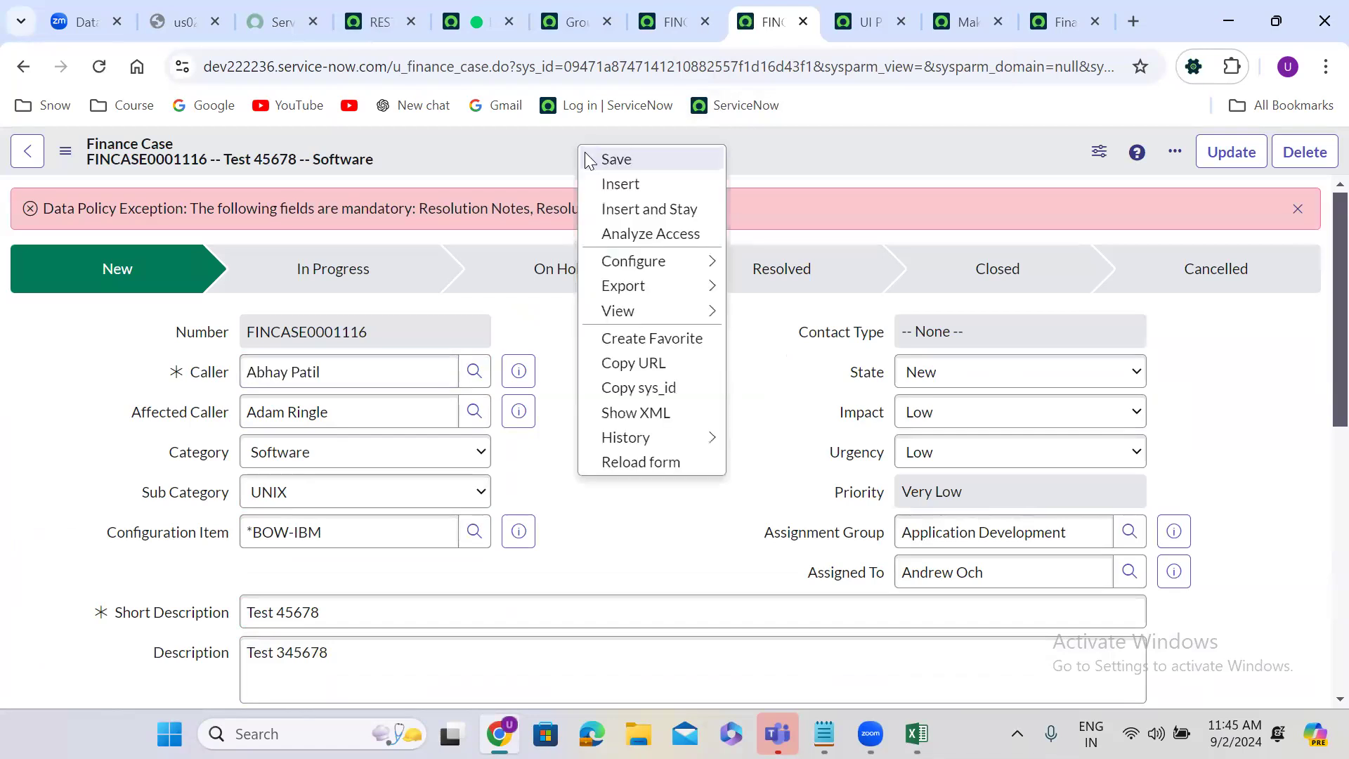
mouse_move(643, 265)
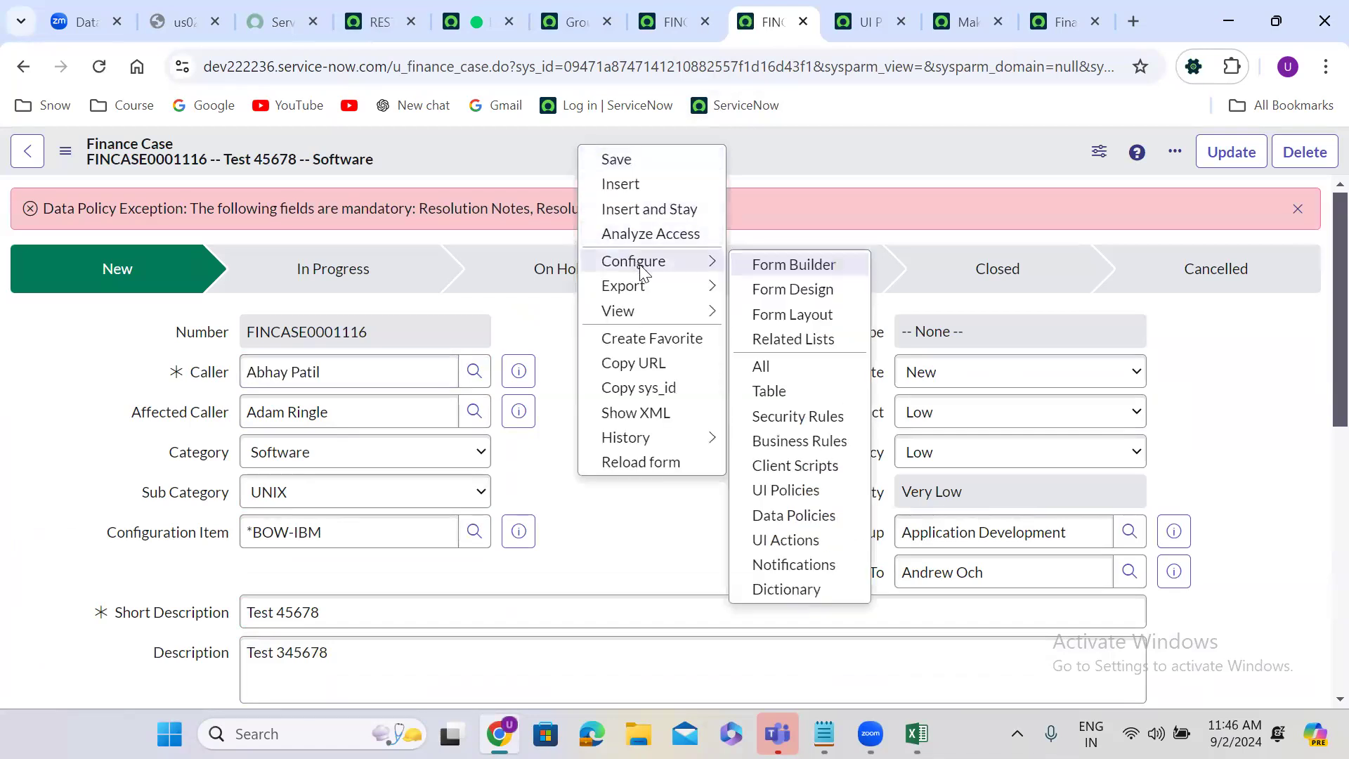
left_click(795, 515)
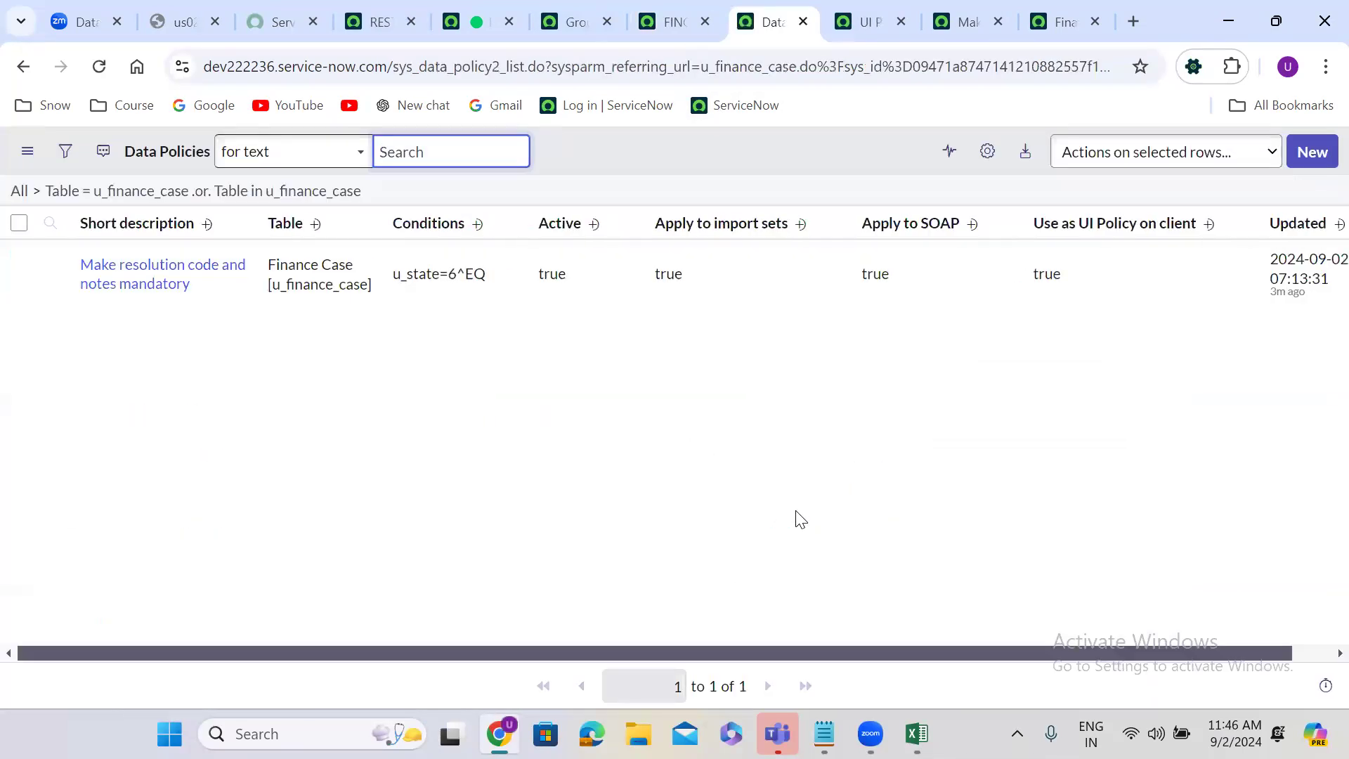
Step: Start a new Finance Case data policy with the short description "When state is On Hold"
left_click(1318, 152)
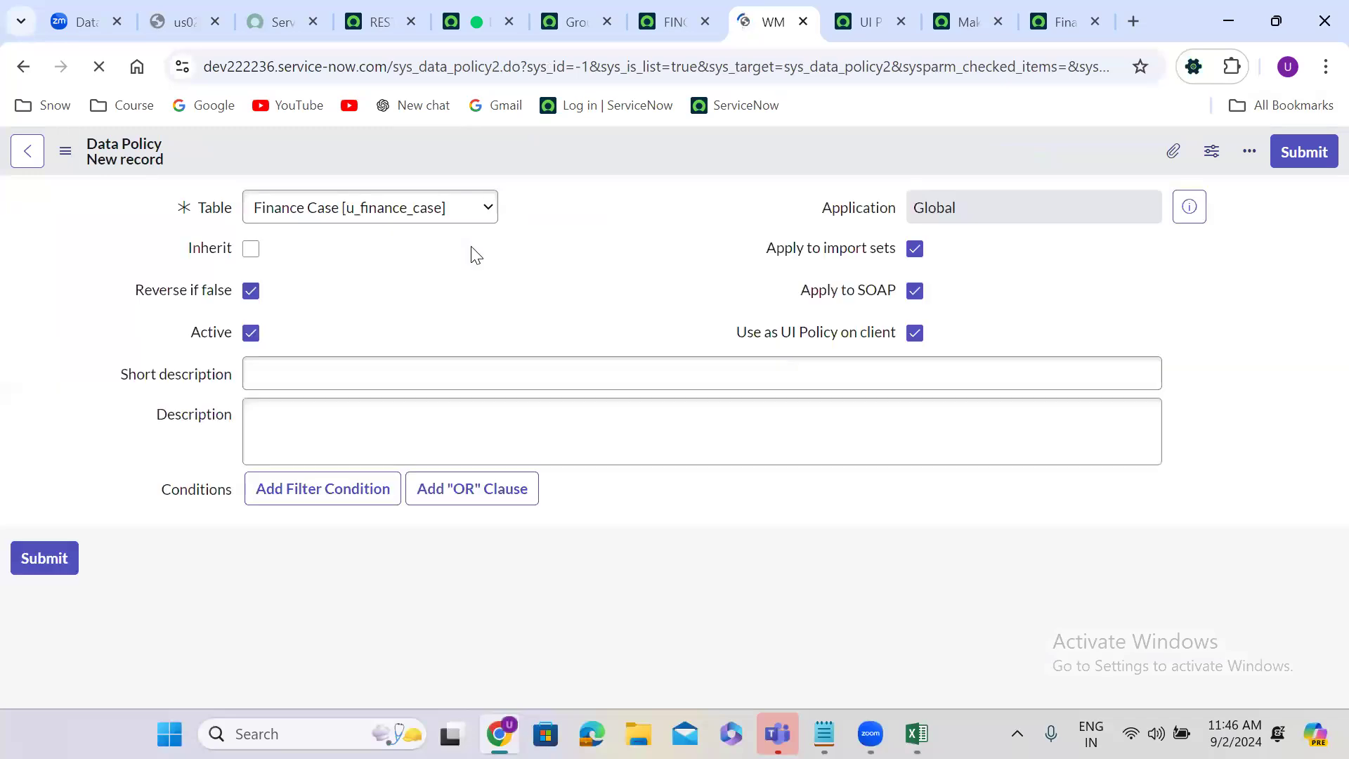
left_click(328, 374)
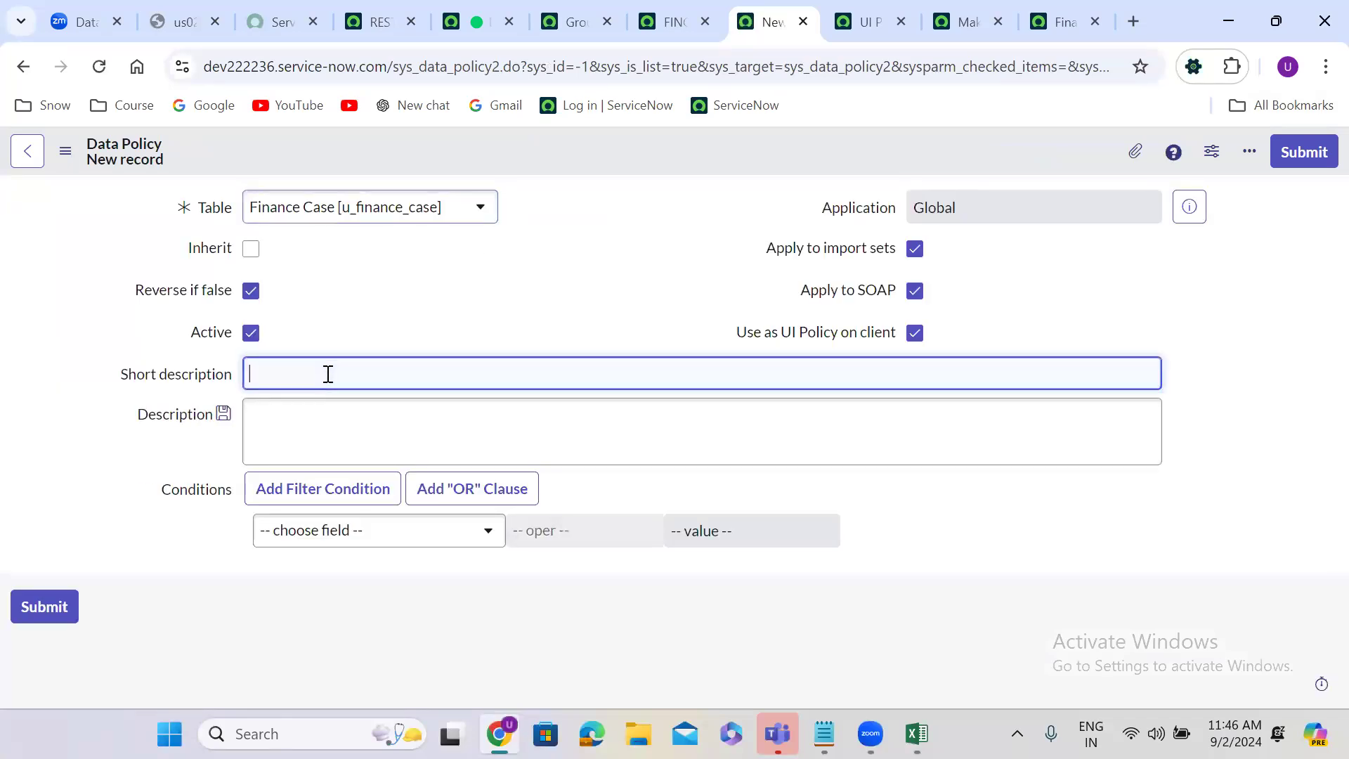
type("When state is")
type("On Hold")
left_click(531, 273)
Step: Add the condition State is On Hold to the data policy and save it
left_click(355, 528)
type("sta")
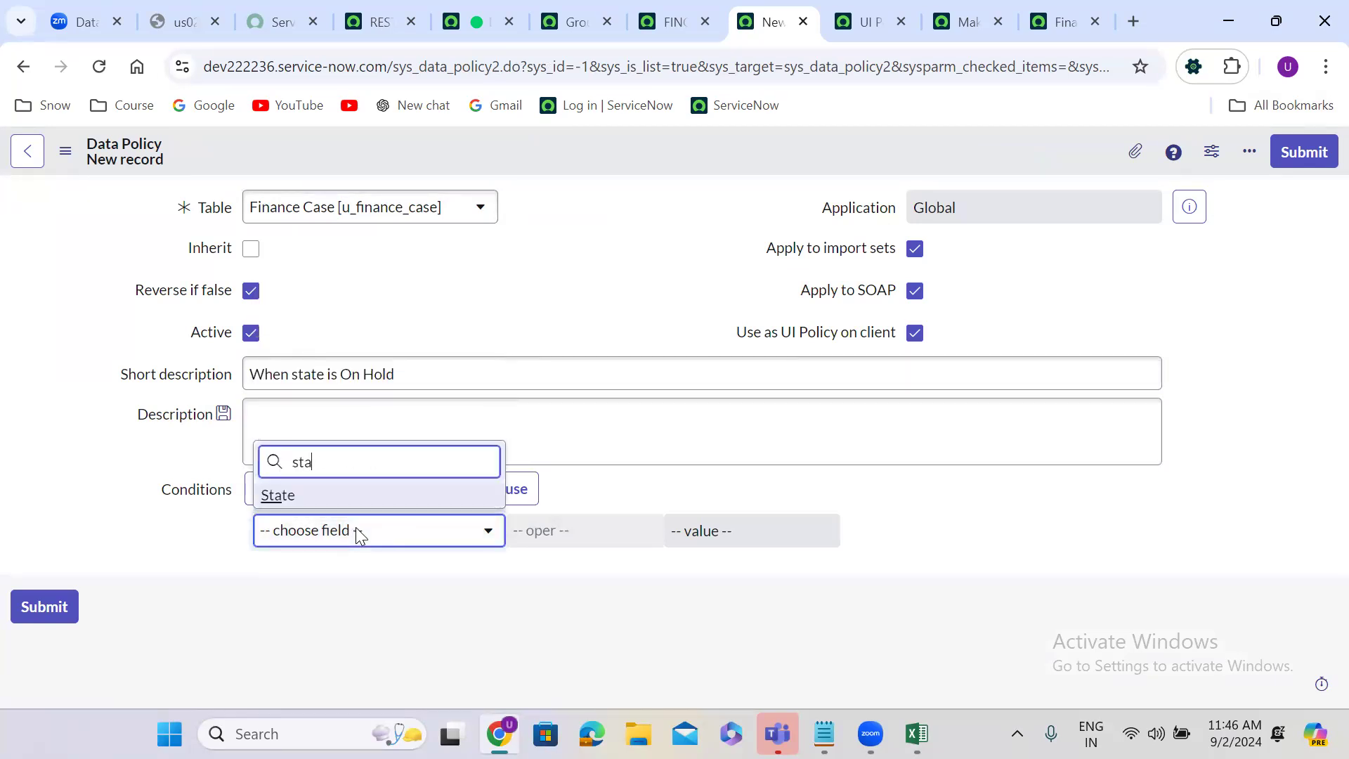
left_click(349, 498)
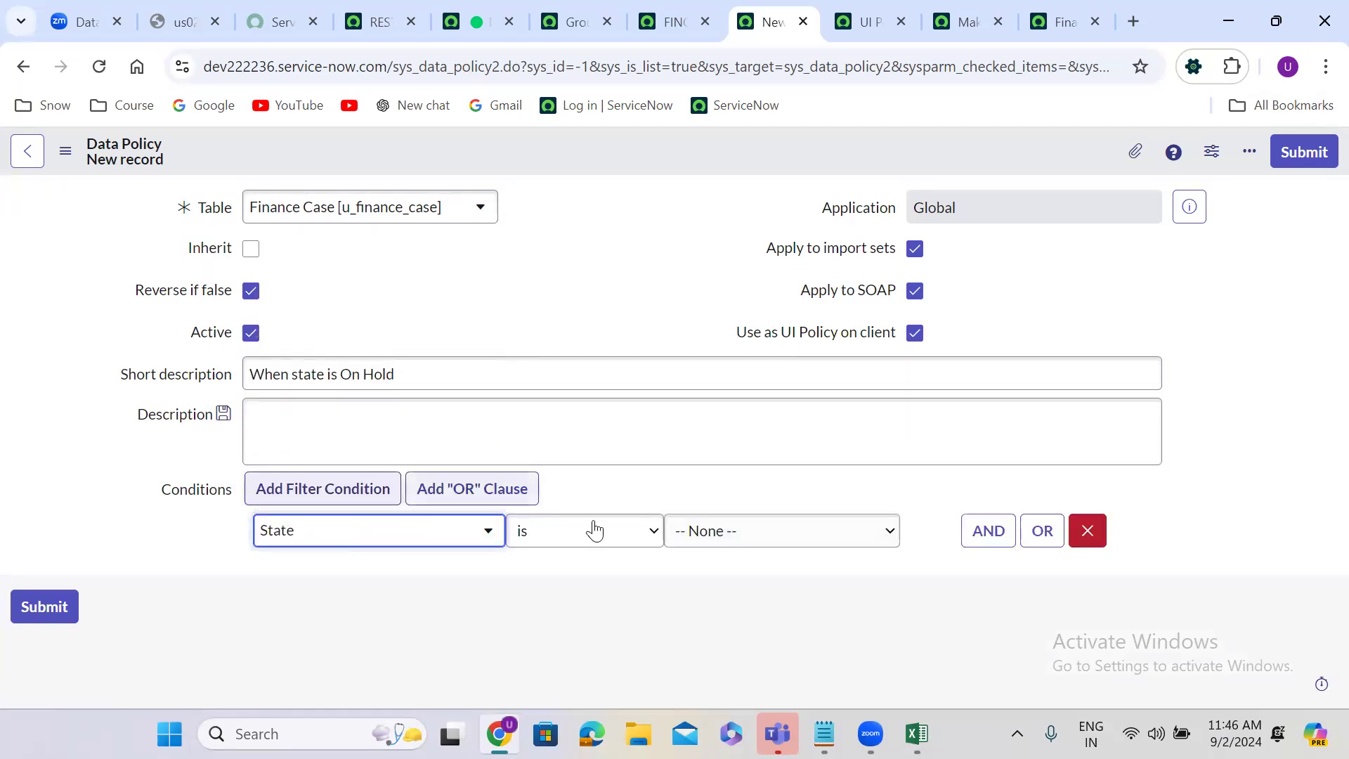
left_click(701, 541)
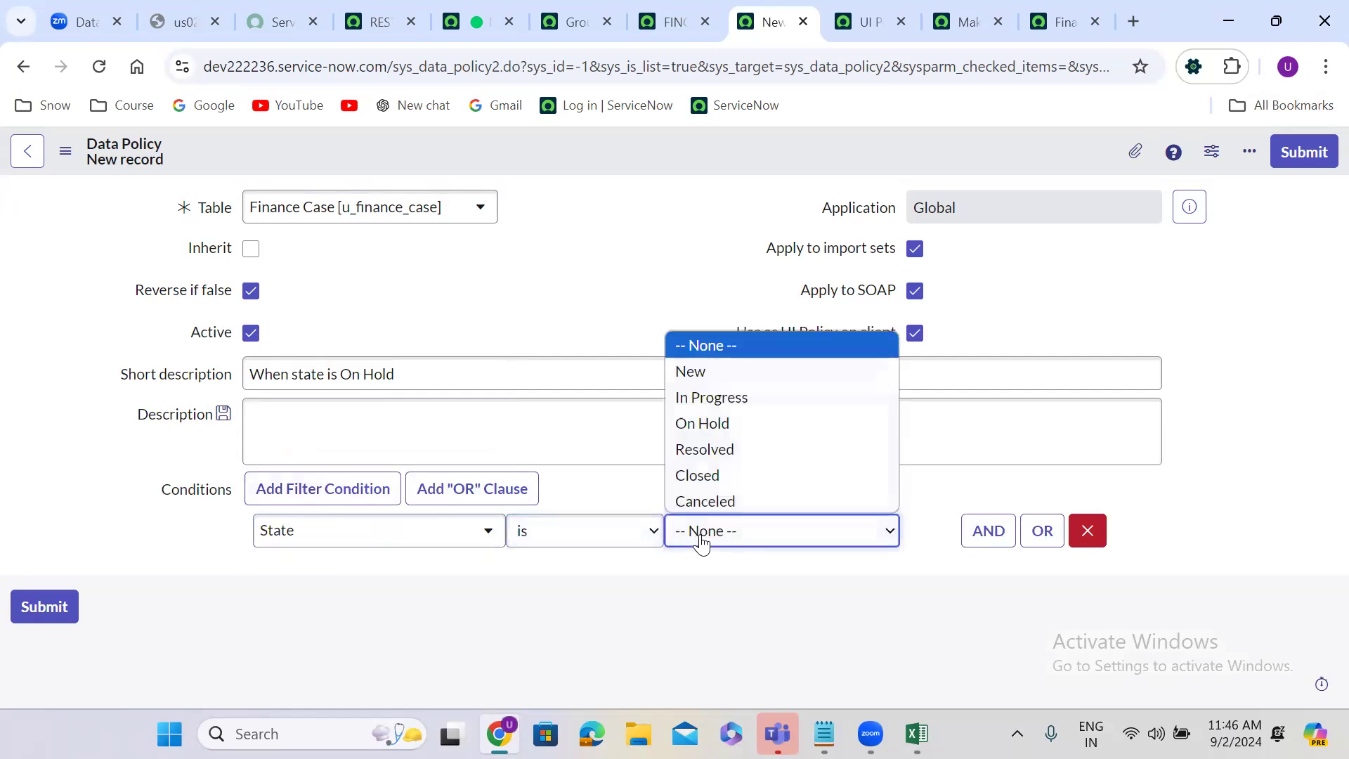
left_click(718, 421)
right_click(524, 149)
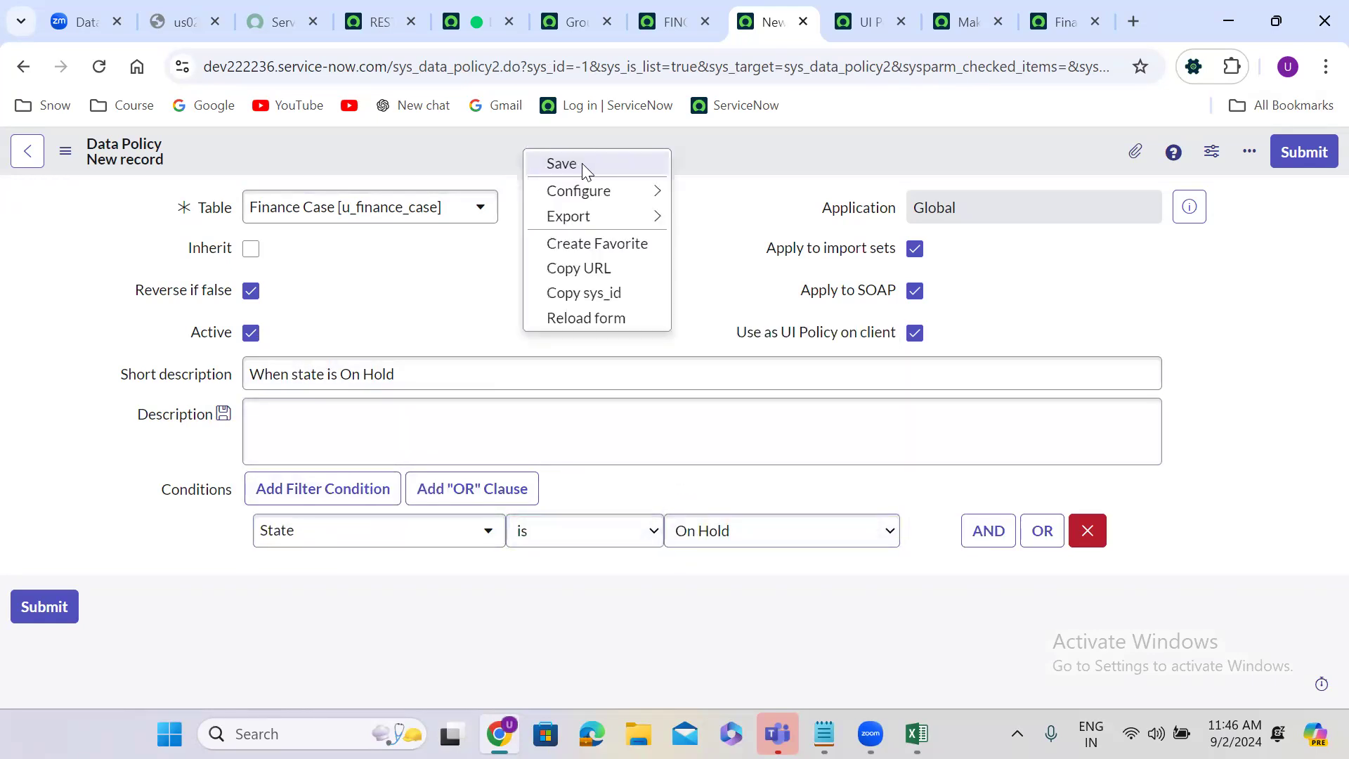
left_click(583, 163)
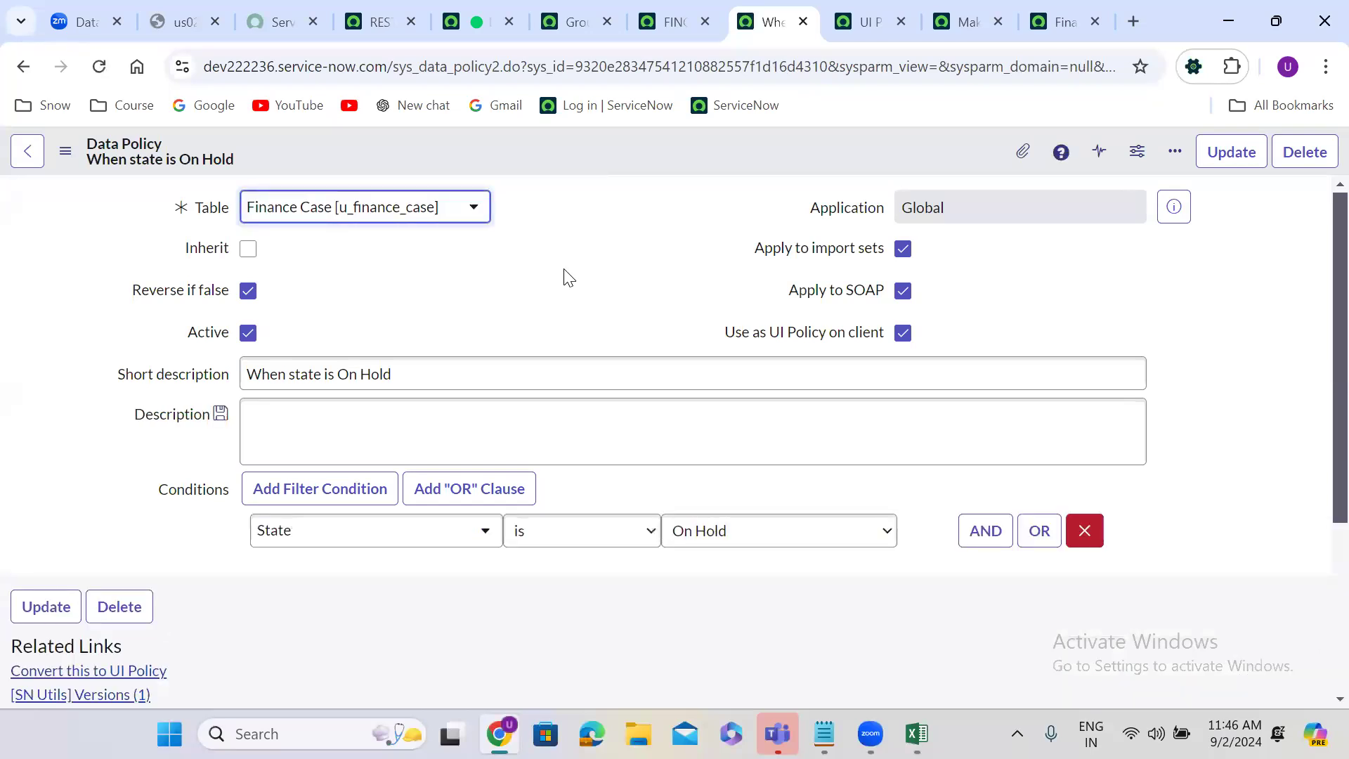
Step: Add a data policy rule for the On Hold Reason field with Mandatory set to True and submit it
scroll(568, 276, "down", 4)
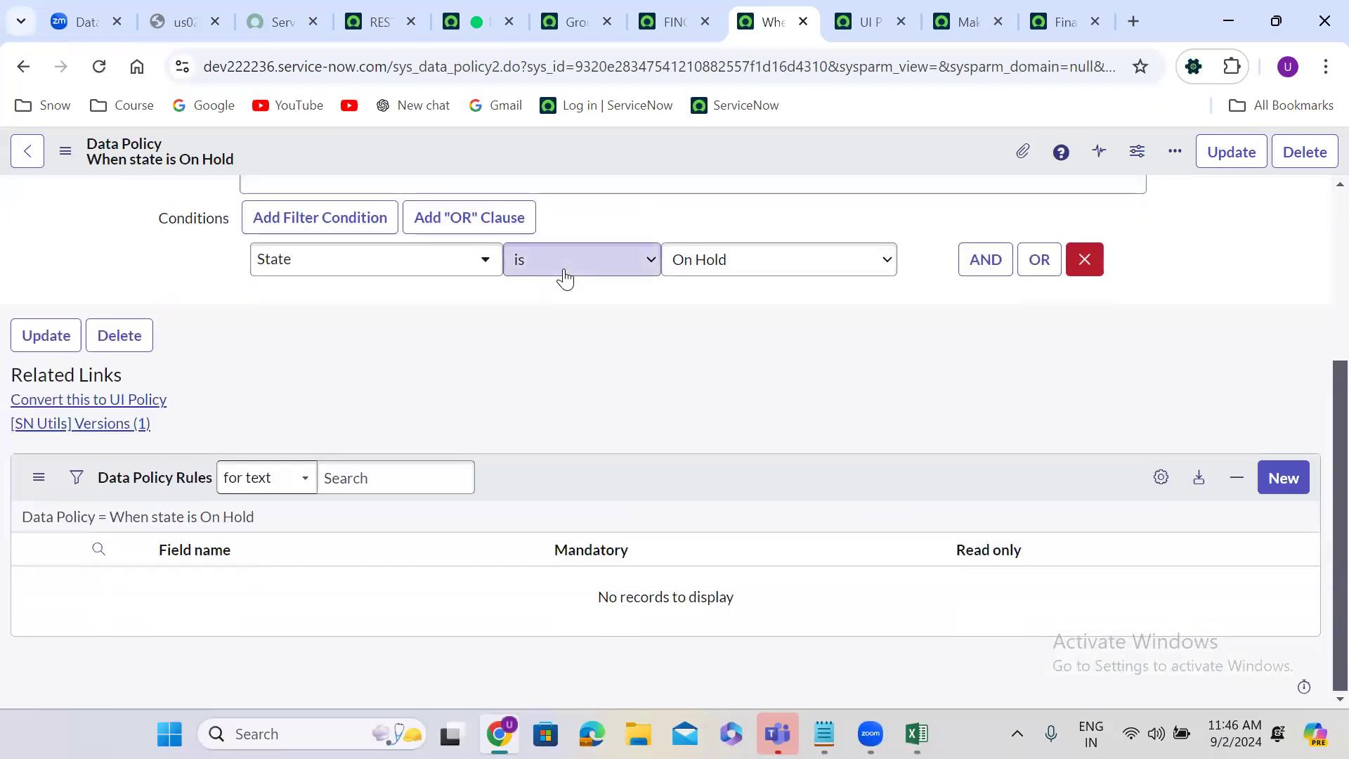
left_click(1289, 479)
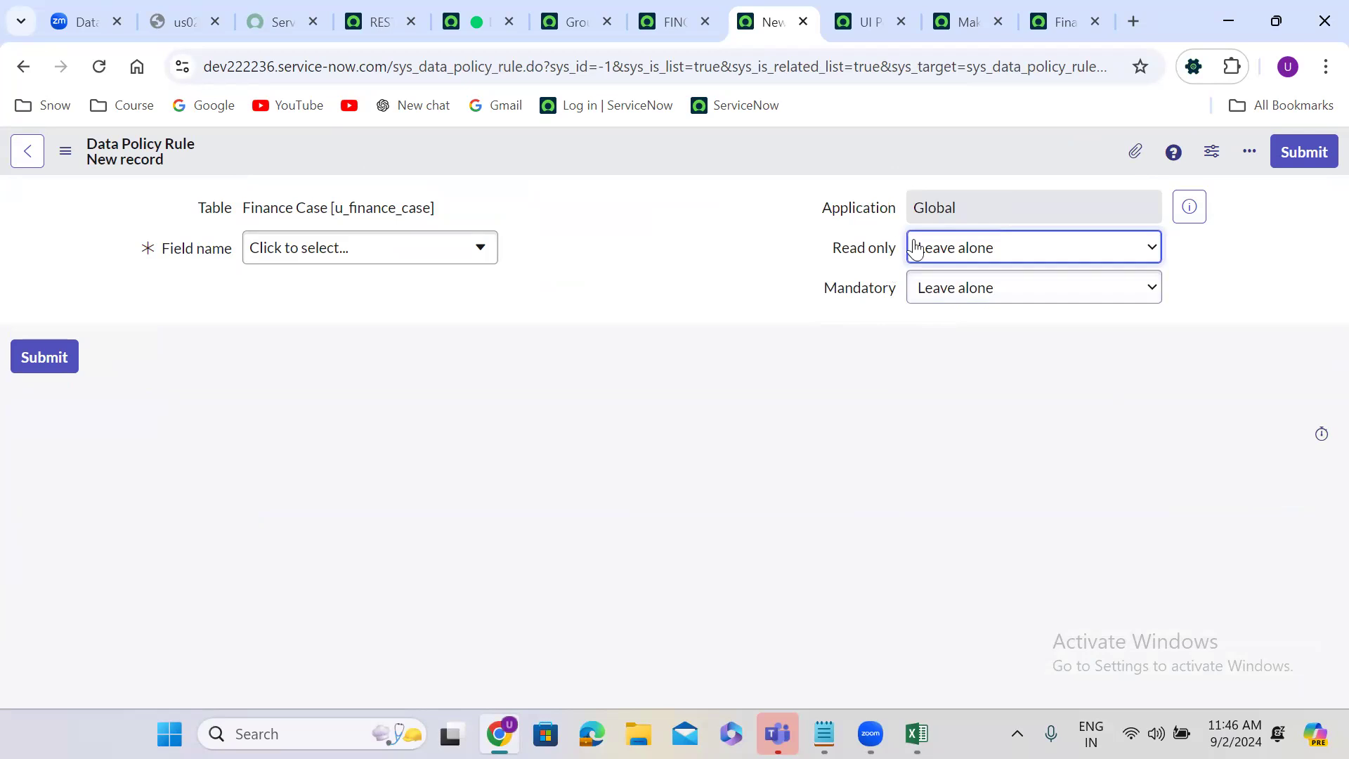
left_click(966, 259)
left_click(967, 259)
left_click(965, 288)
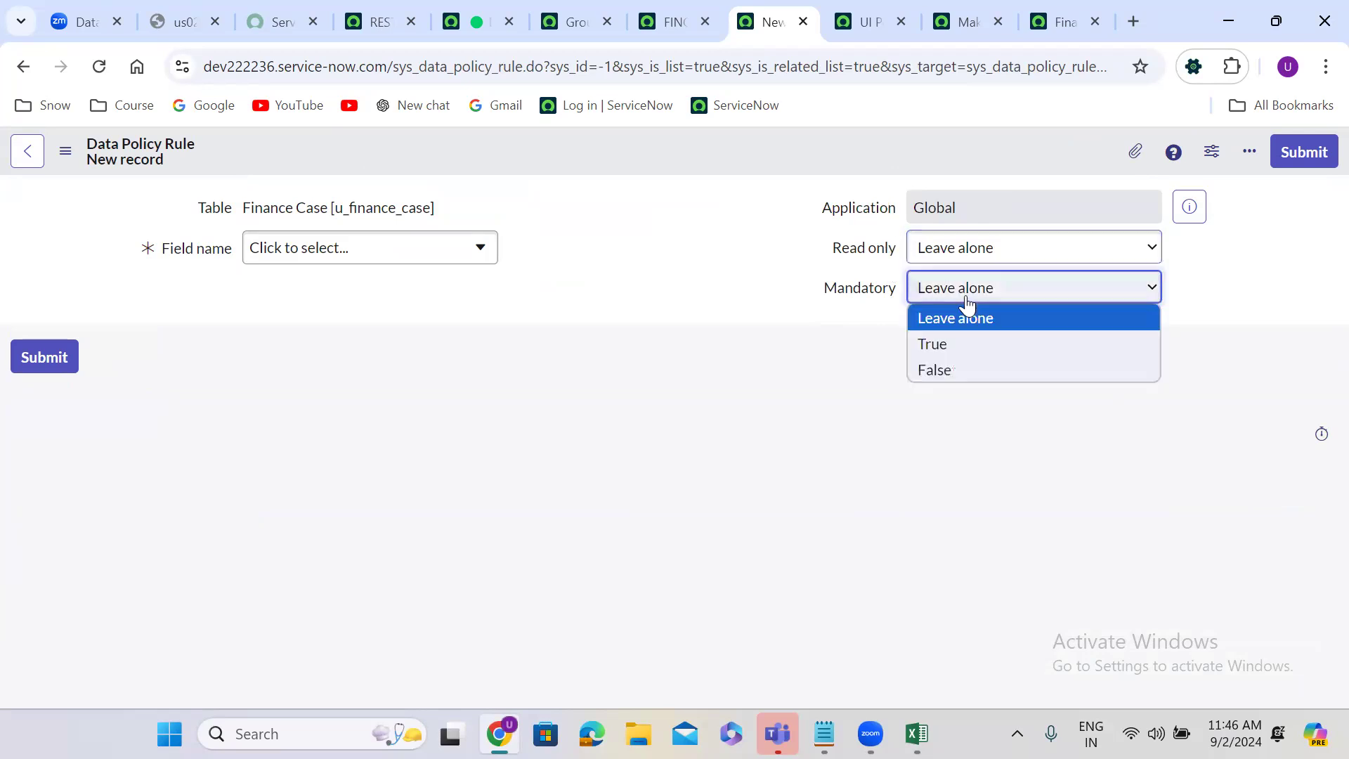
left_click(967, 339)
left_click(418, 247)
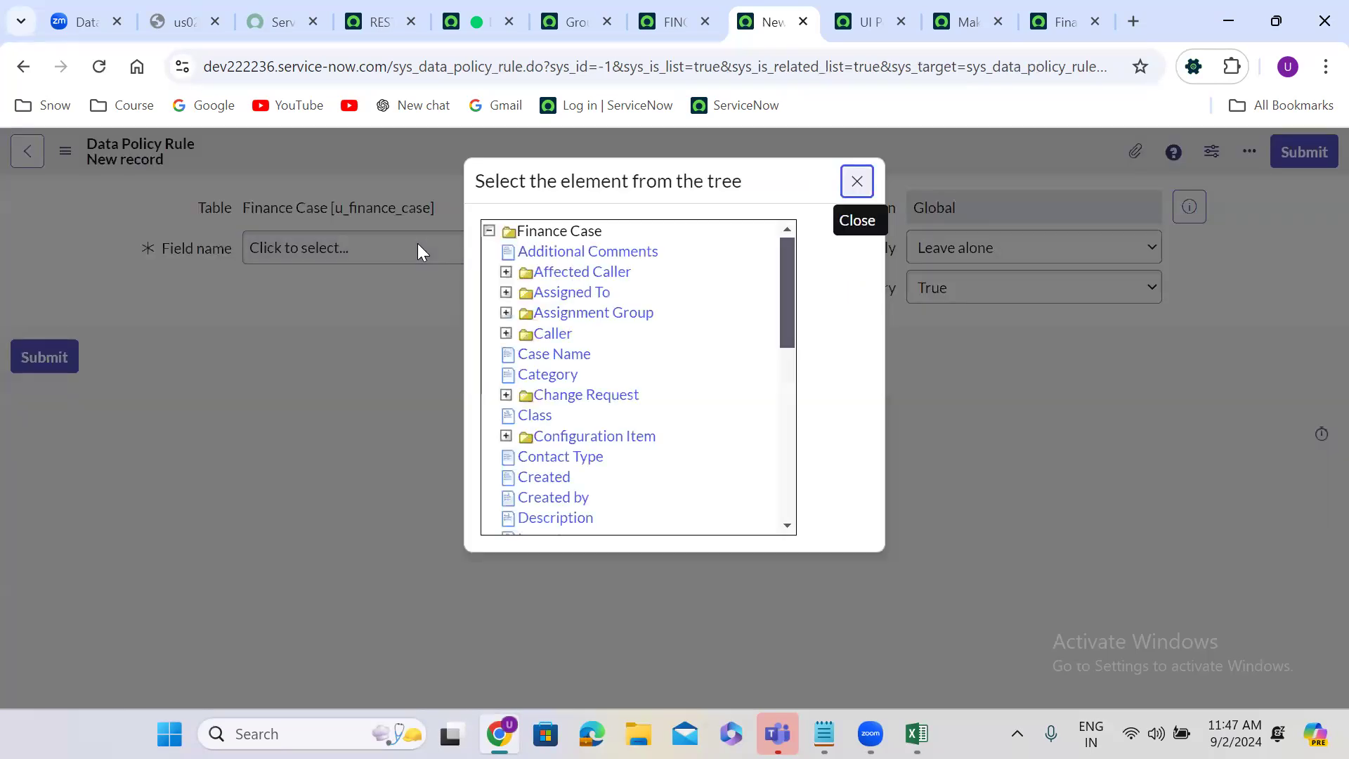
left_click_drag(788, 275, 788, 388)
left_click(597, 319)
left_click(1317, 152)
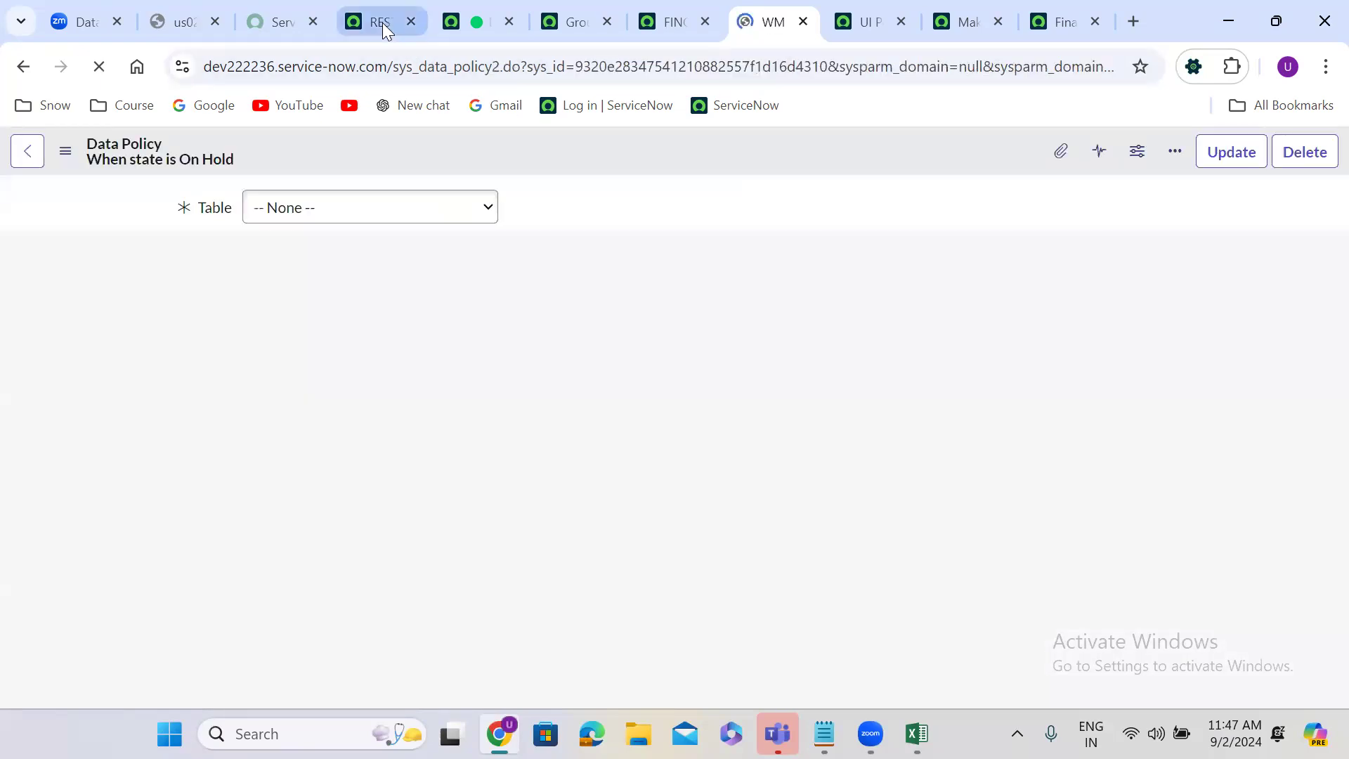
Step: Set the State value in the REST API Explorer's finance case PATCH request body to 3
left_click(382, 22)
scroll(559, 320, "up", 8)
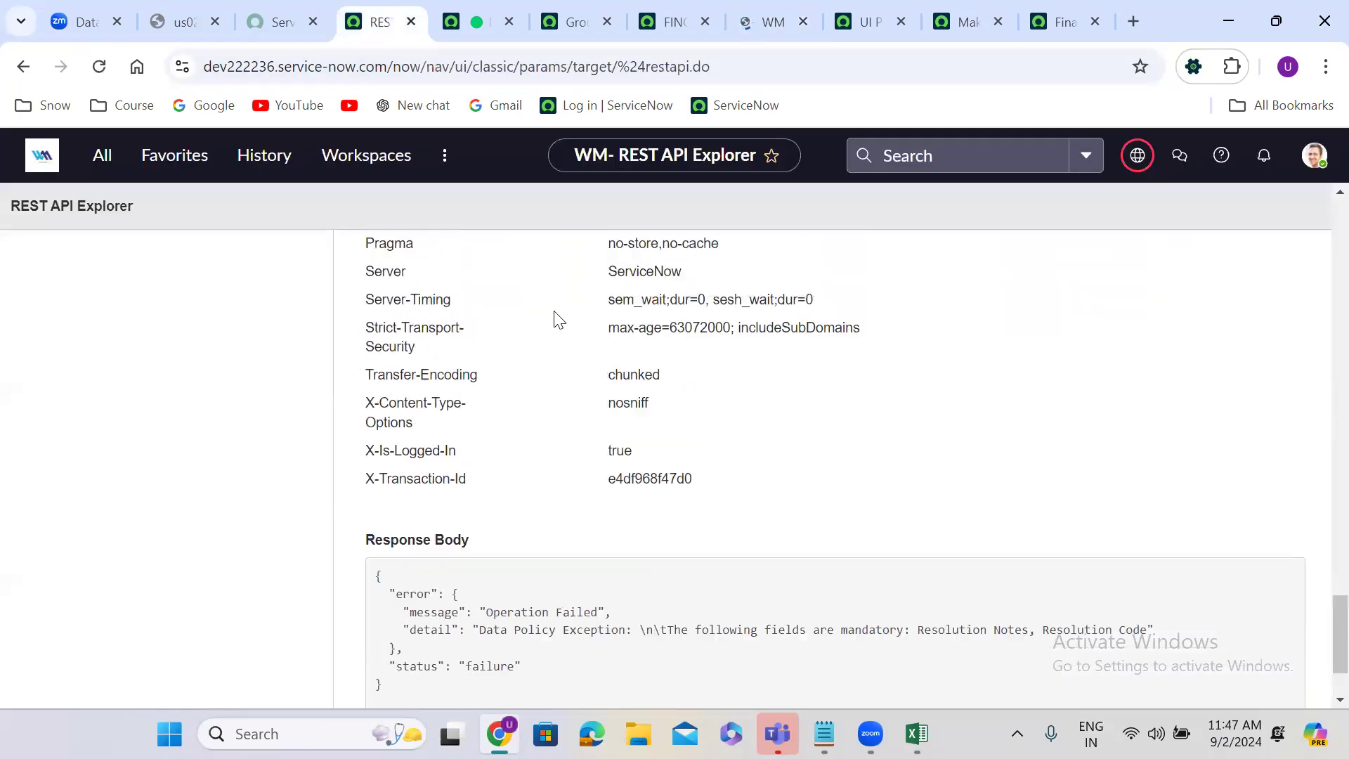
scroll(558, 320, "up", 5)
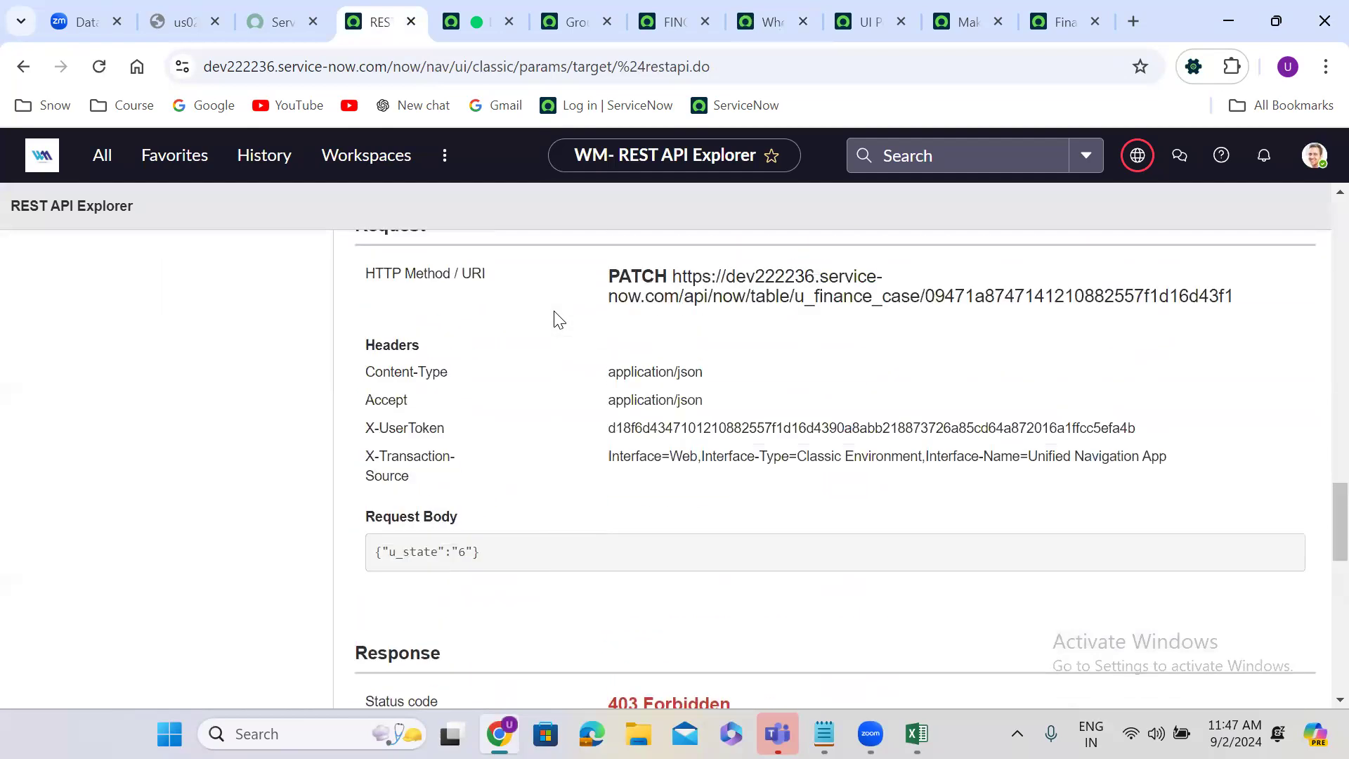
scroll(615, 300, "up", 6)
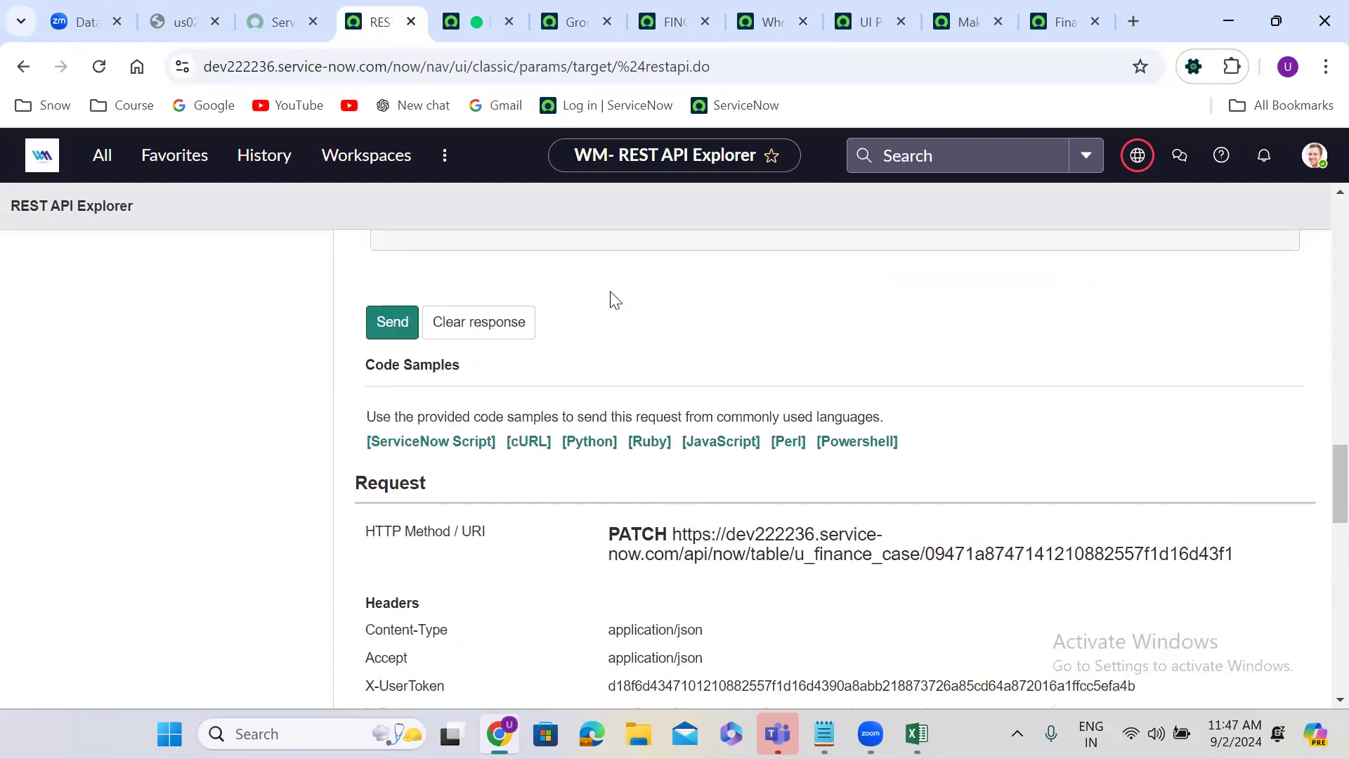
scroll(612, 299, "up", 4)
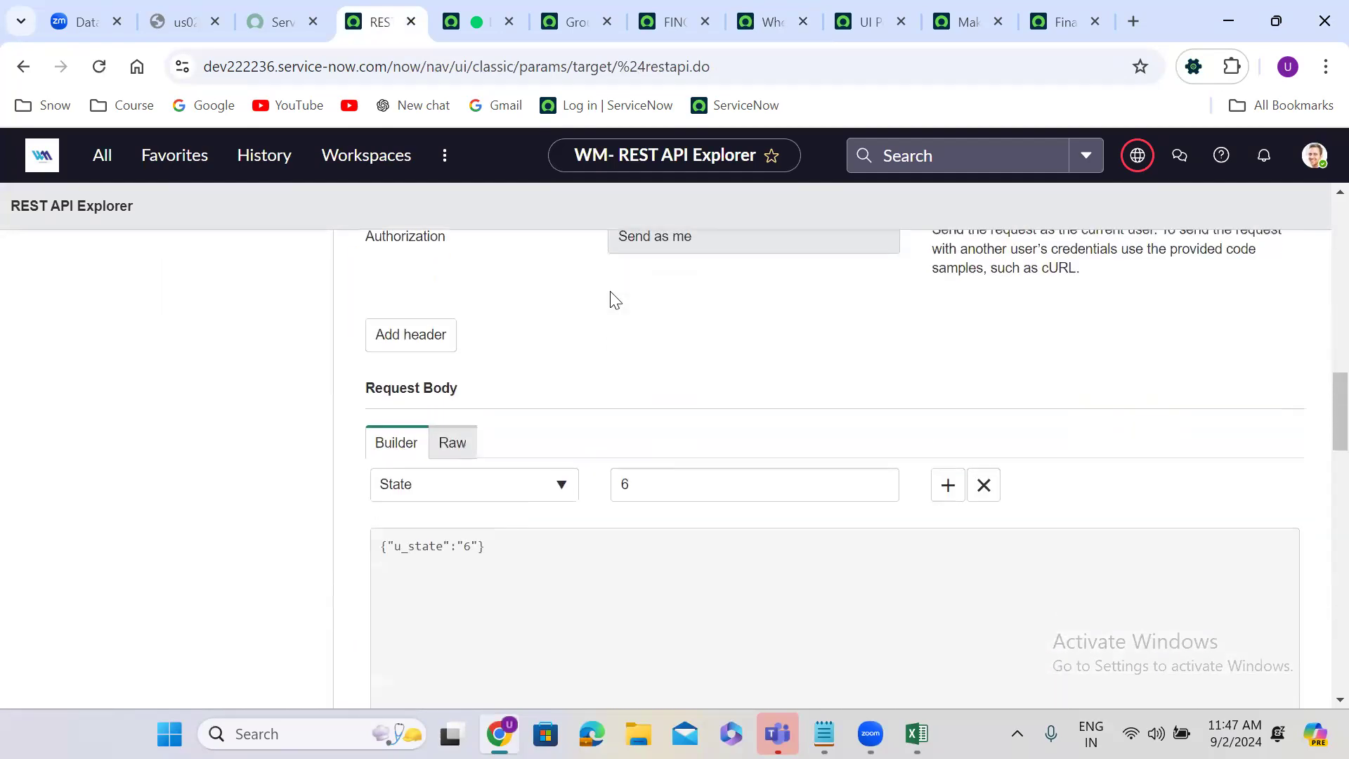
scroll(660, 421, "down", 1)
double_click(651, 458)
type("3")
left_click(589, 425)
Step: Send the PATCH request, confirm the data modification, and check the response body
scroll(590, 425, "down", 1)
scroll(590, 425, "down", 5)
left_click(393, 323)
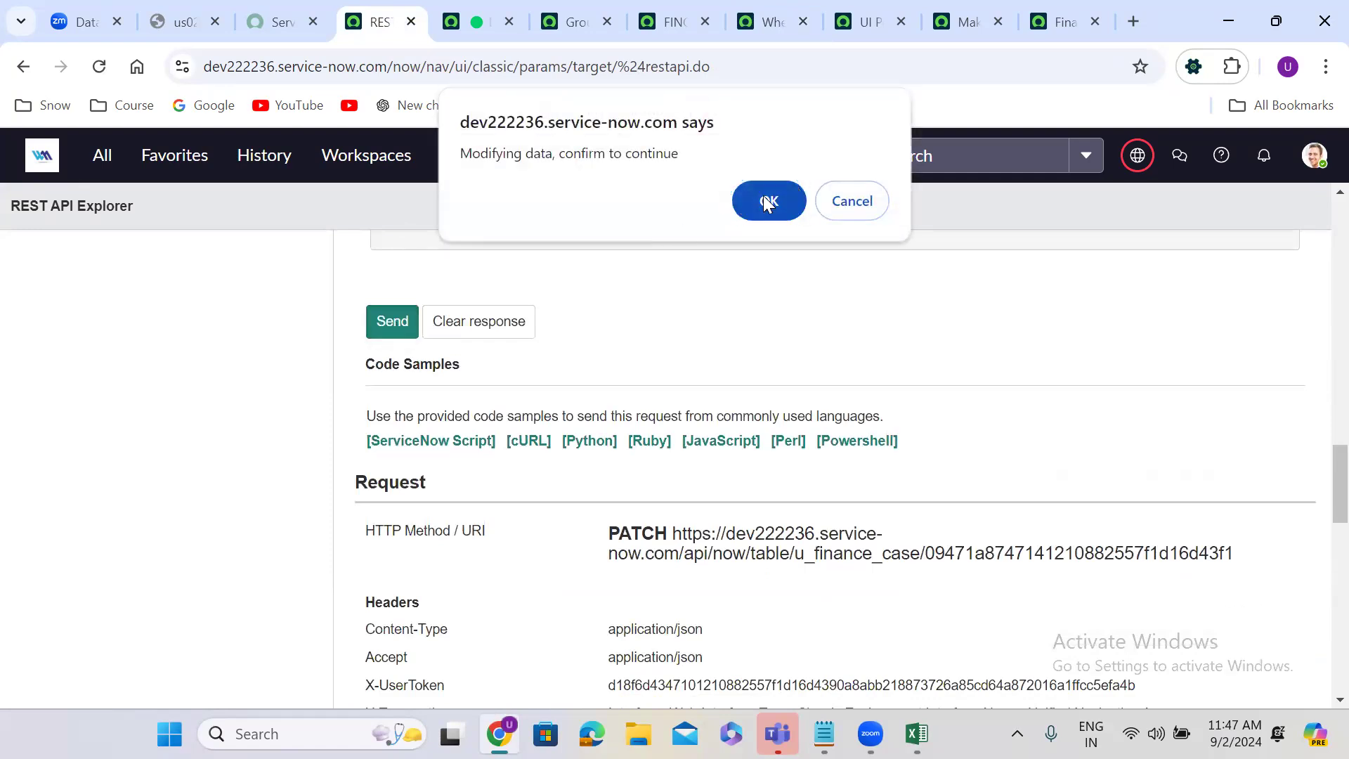
left_click(768, 201)
scroll(547, 458, "down", 9)
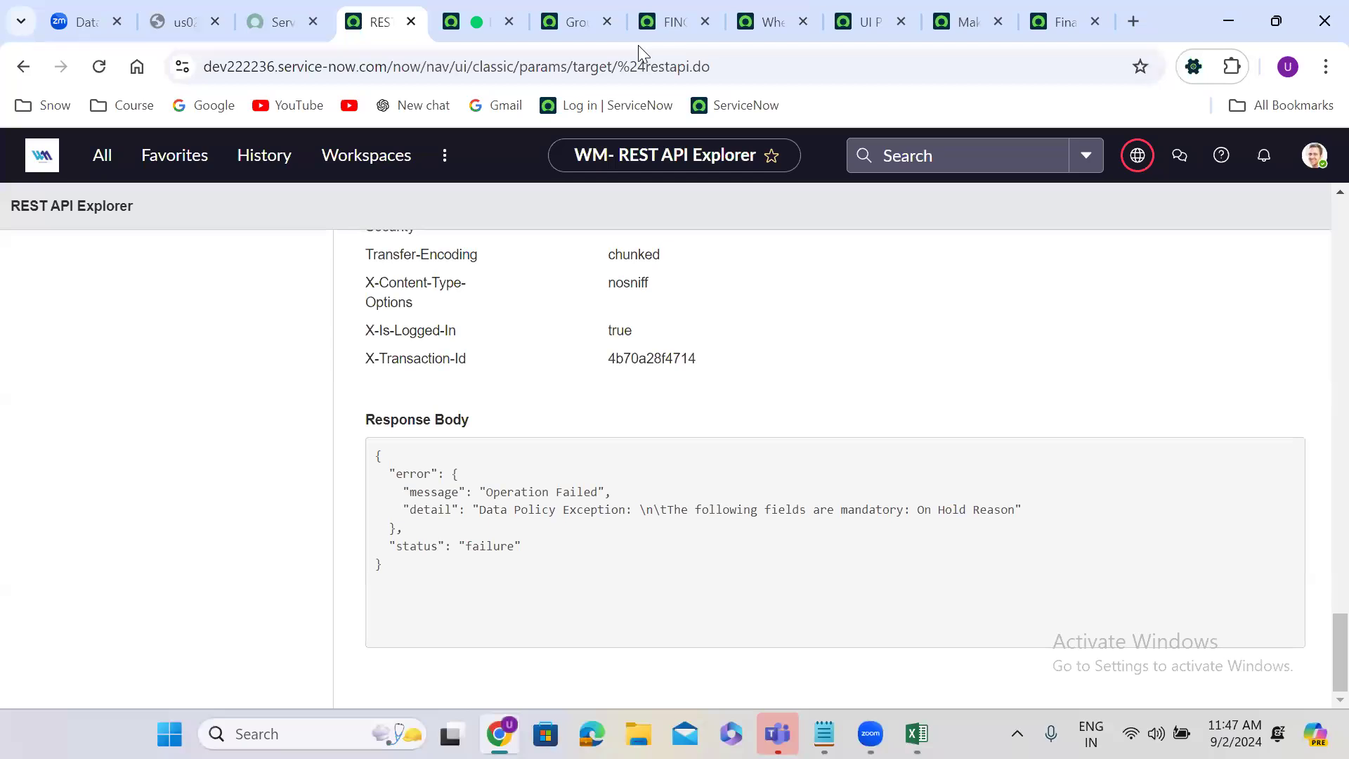
Step: Change the background script to set gr.u_state to 3 and run it
left_click(486, 12)
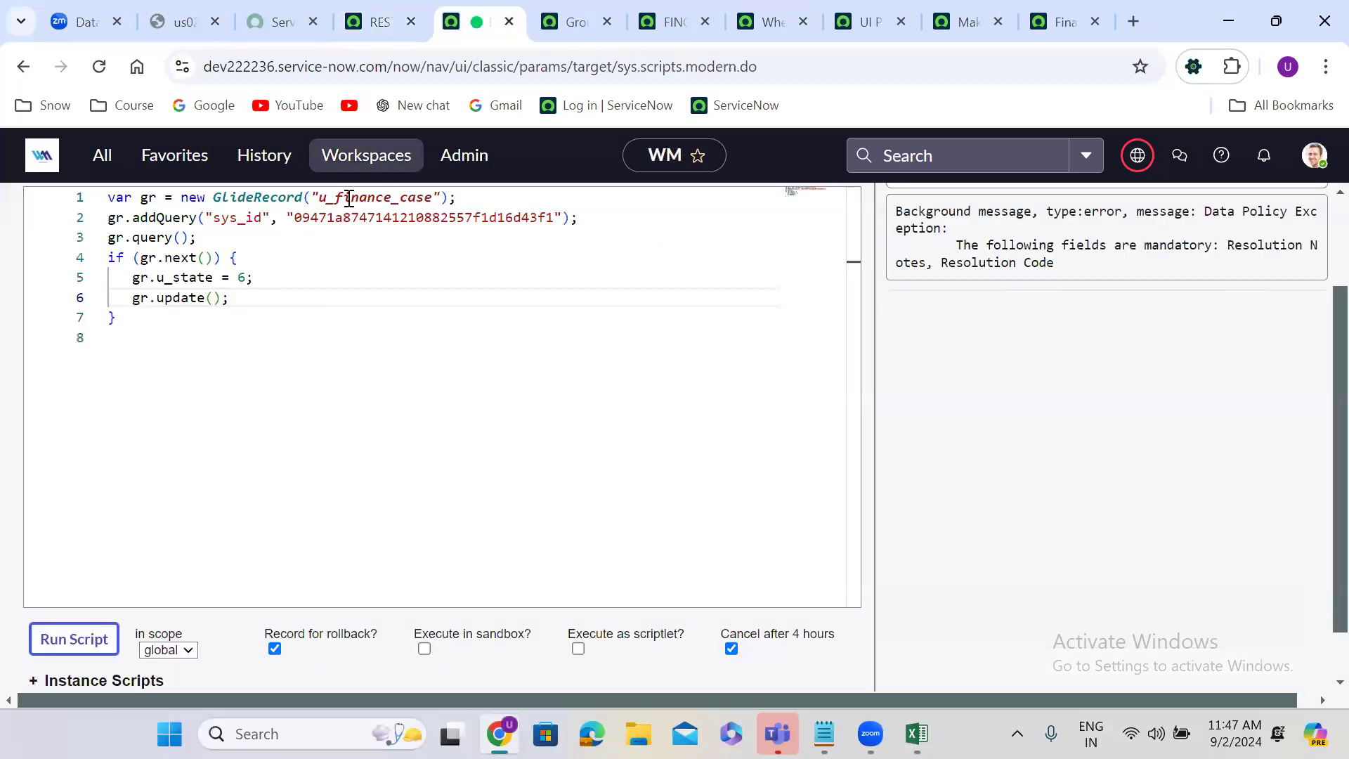
double_click(242, 278)
type("3")
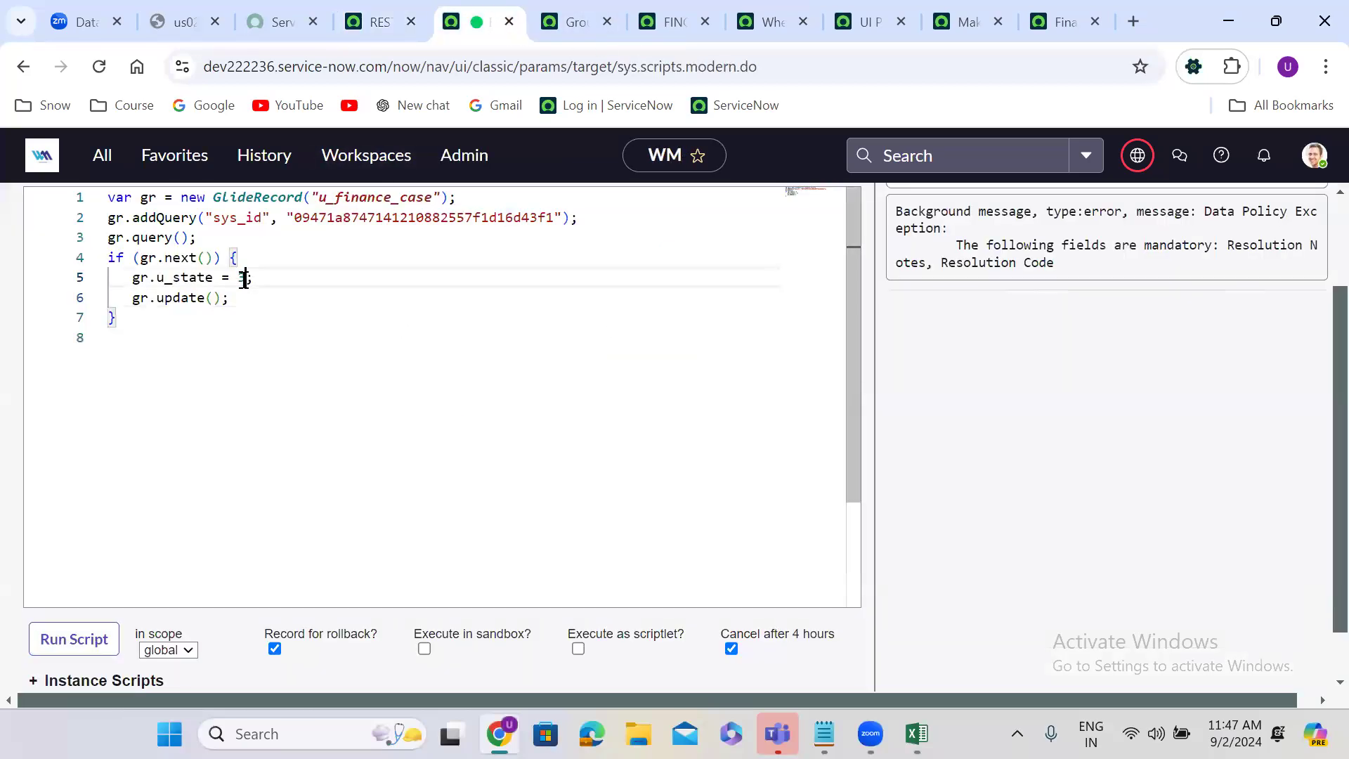
left_click(104, 629)
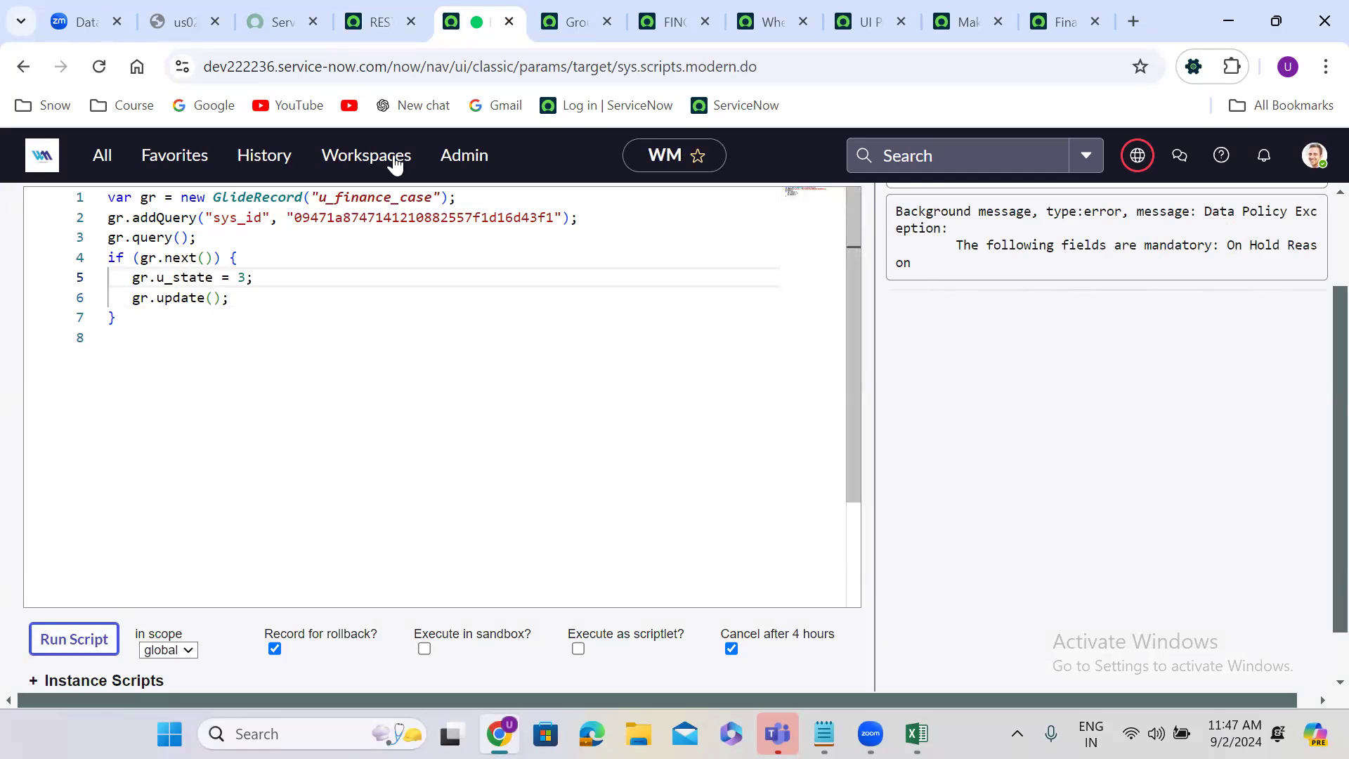
Step: Try to save the On Hold finance case with On Hold Reason left empty, and dismiss the error messages
left_click(679, 7)
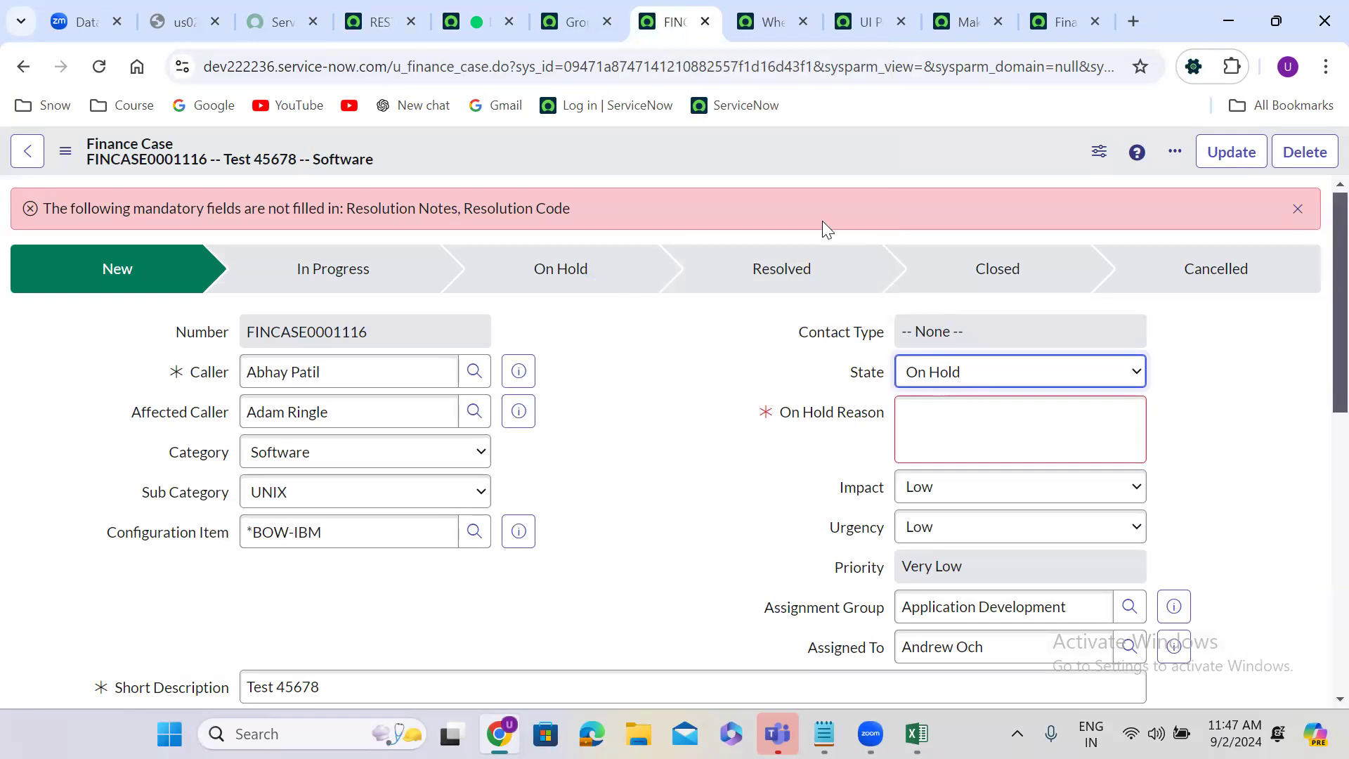
right_click(578, 149)
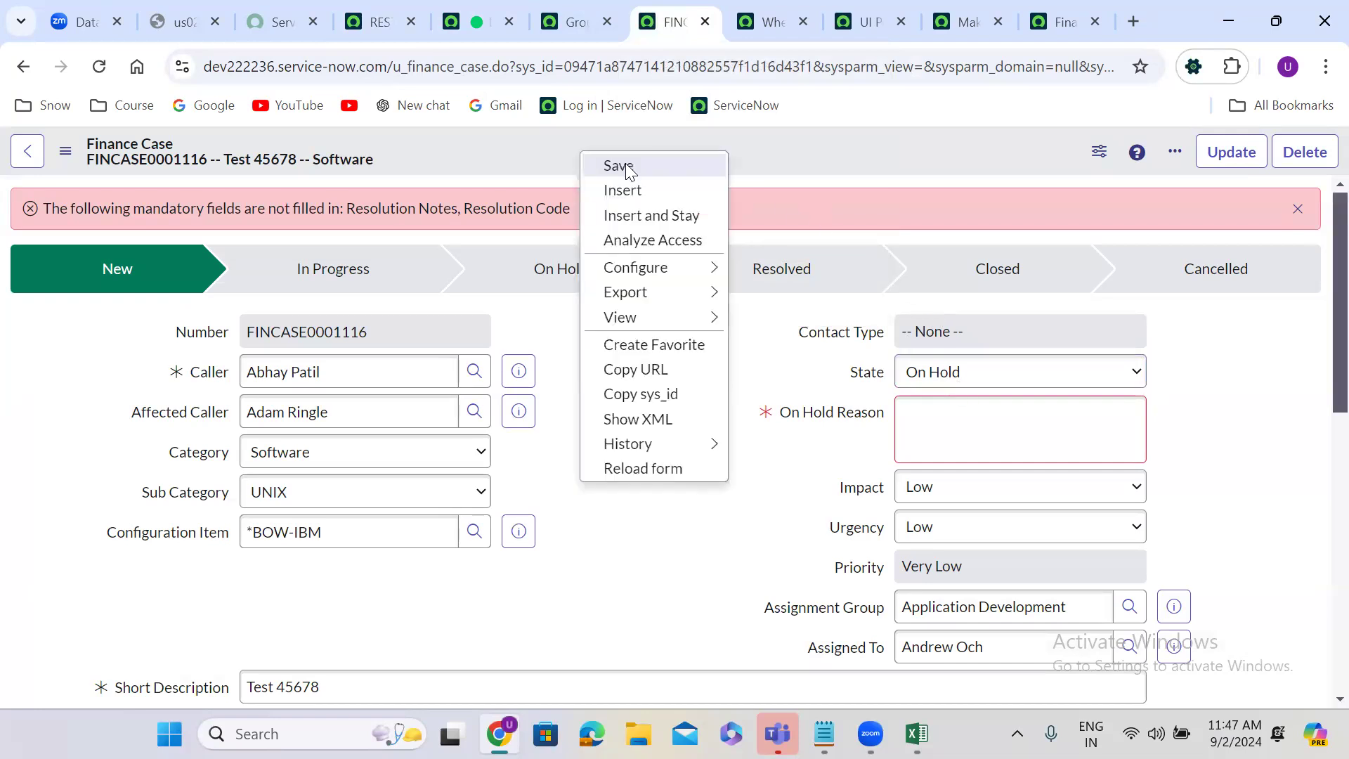
left_click(625, 163)
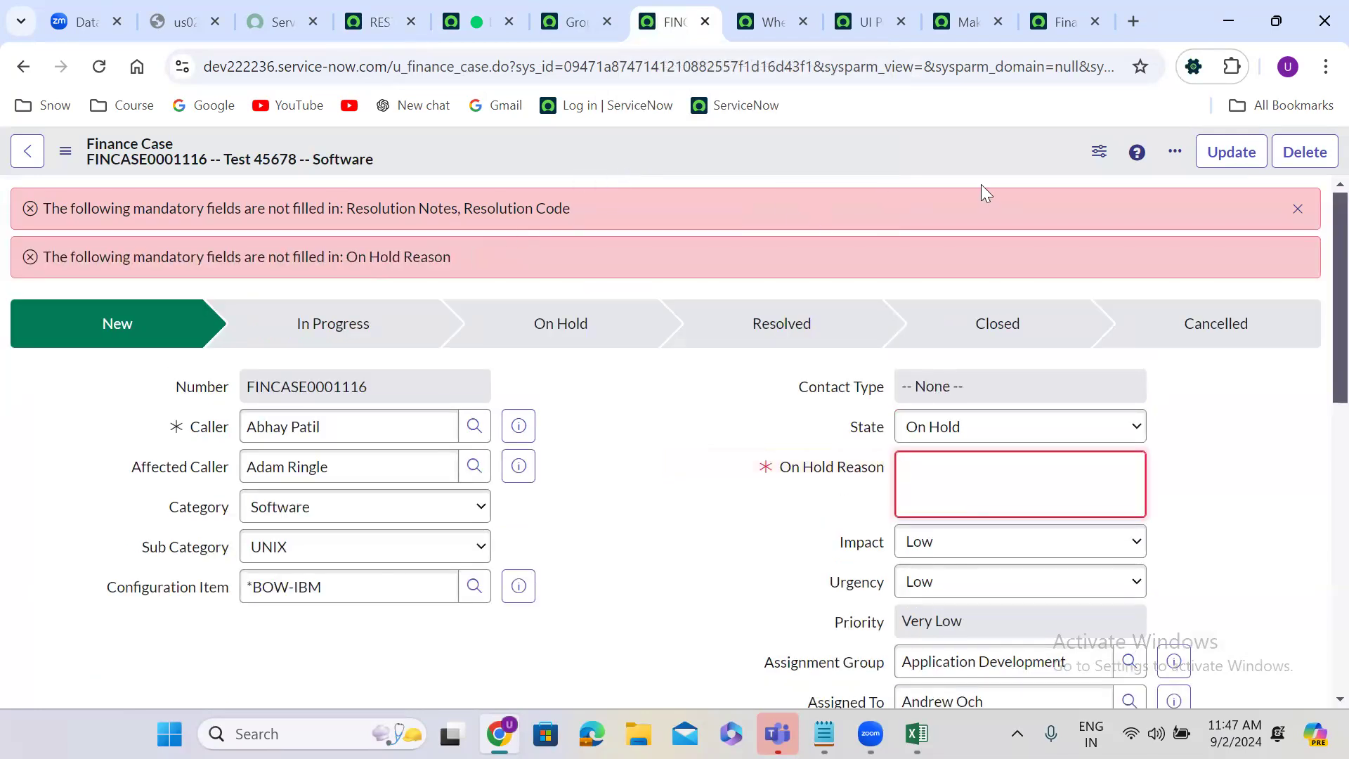
left_click(1297, 208)
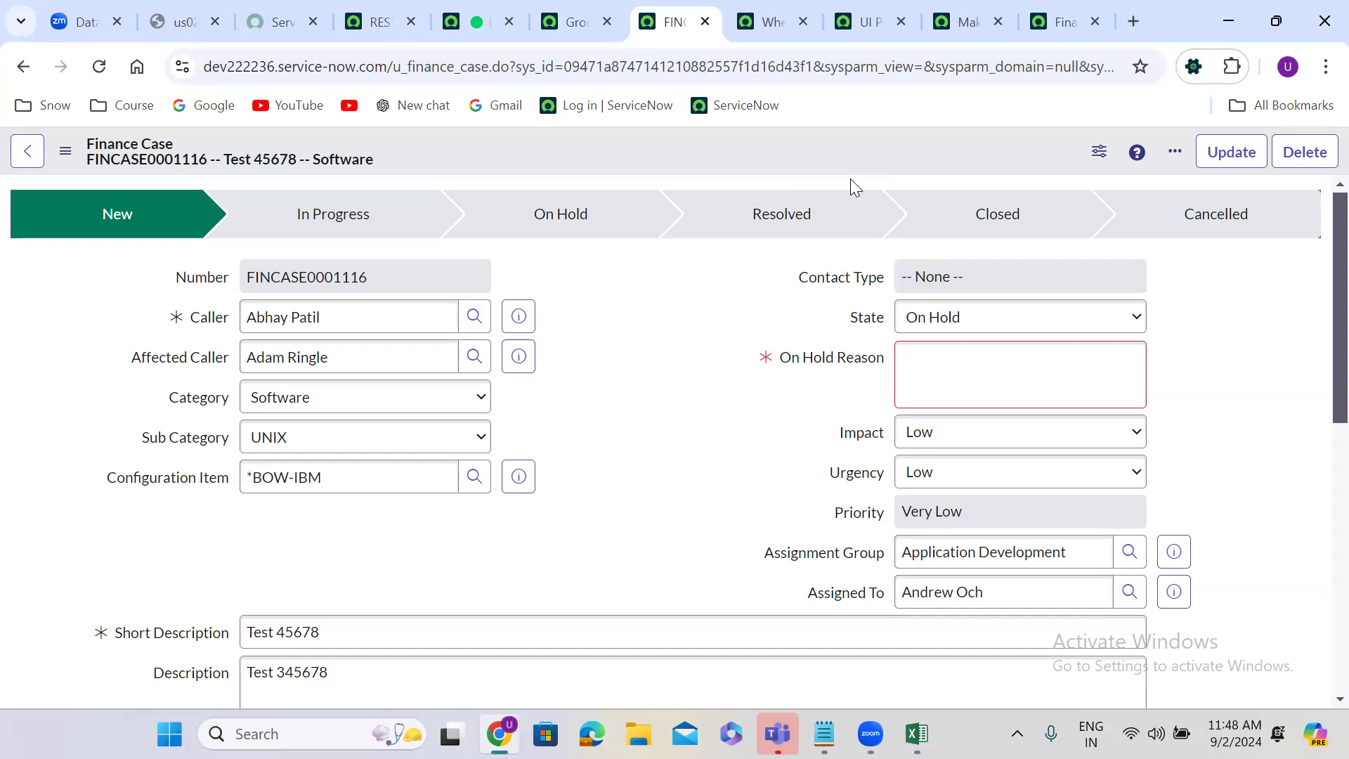
Step: Review the settings, condition and rules of the "When state is On Hold" data policy
left_click(773, 22)
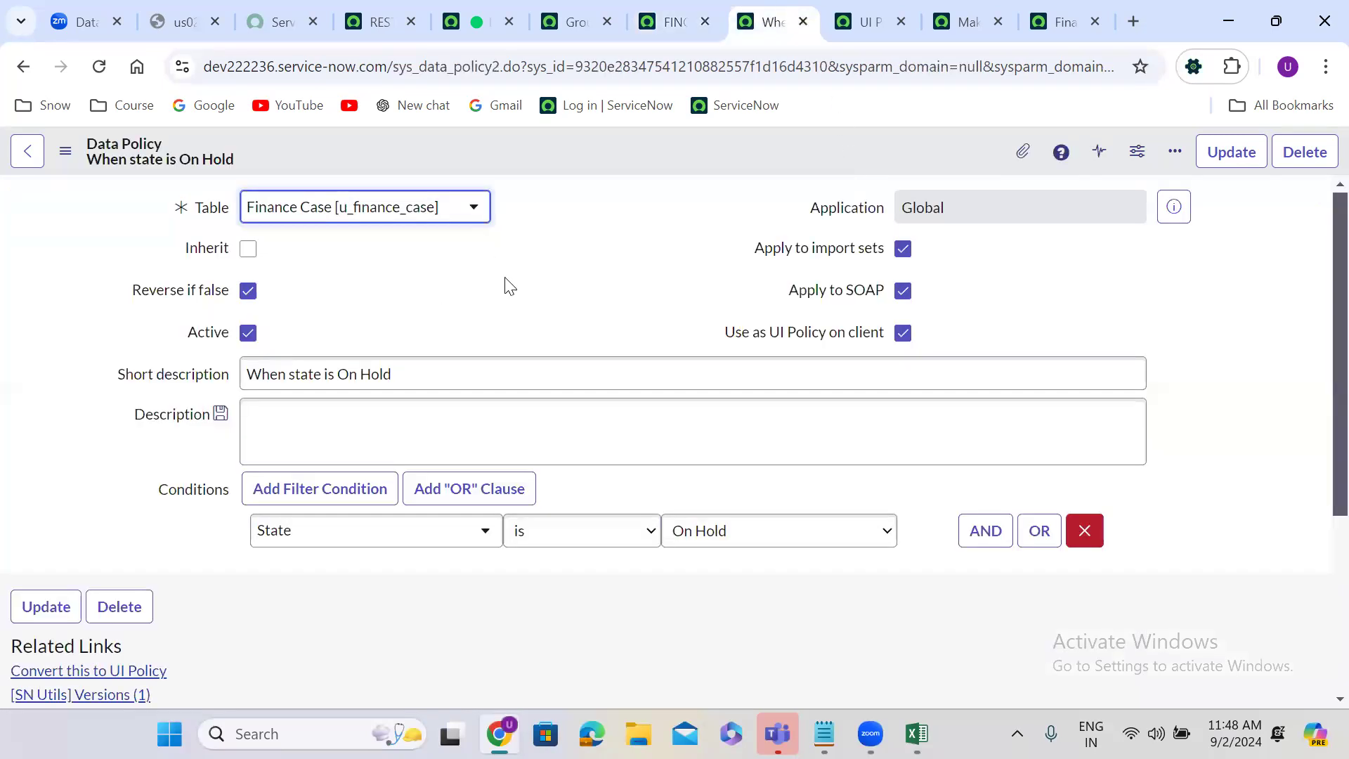
scroll(510, 286, "down", 4)
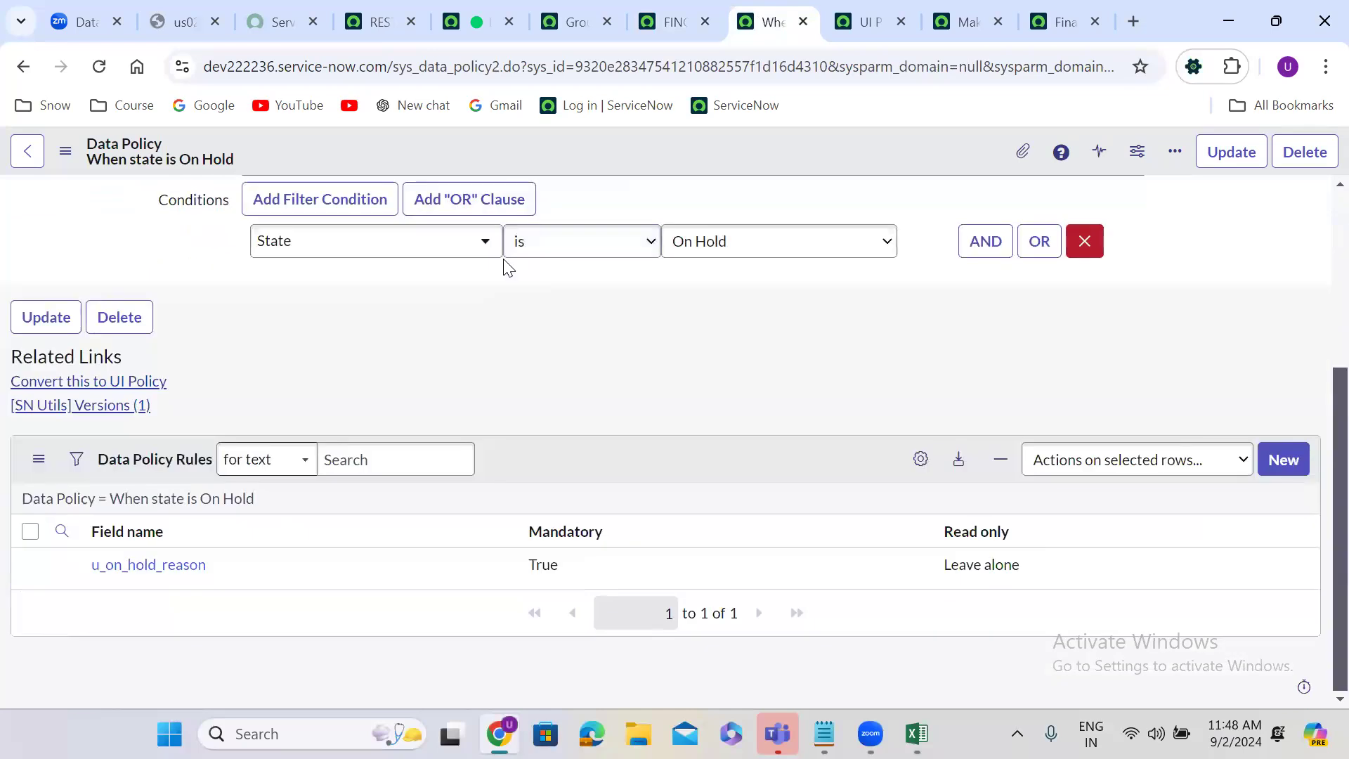
scroll(508, 267, "up", 4)
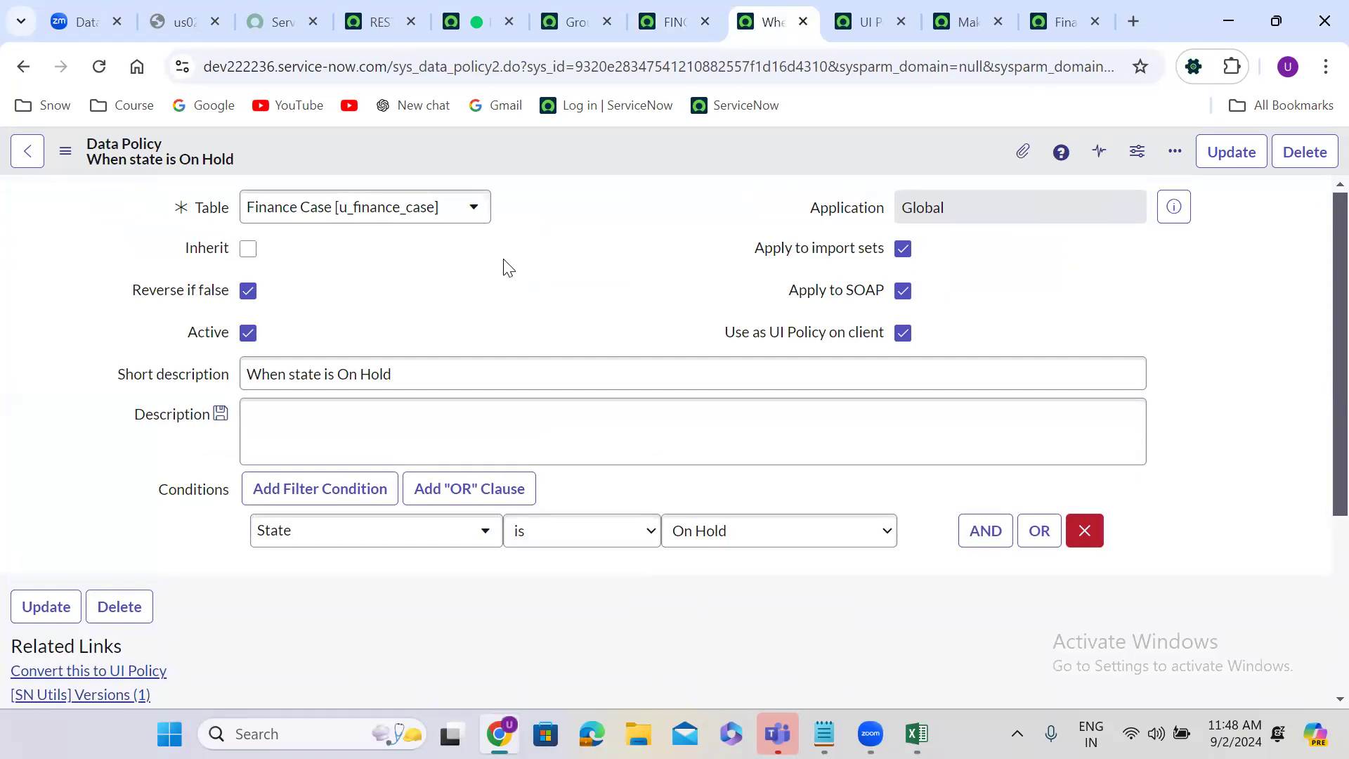
scroll(509, 267, "down", 4)
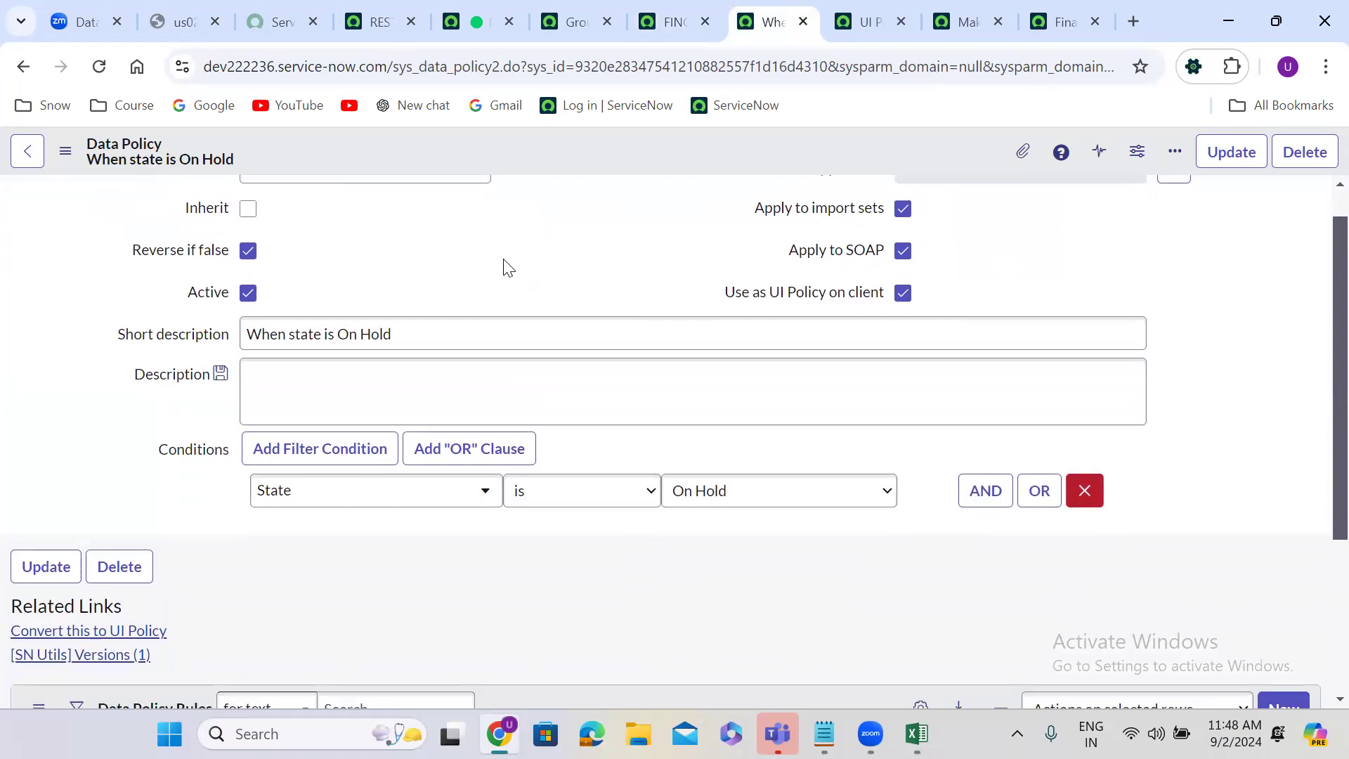